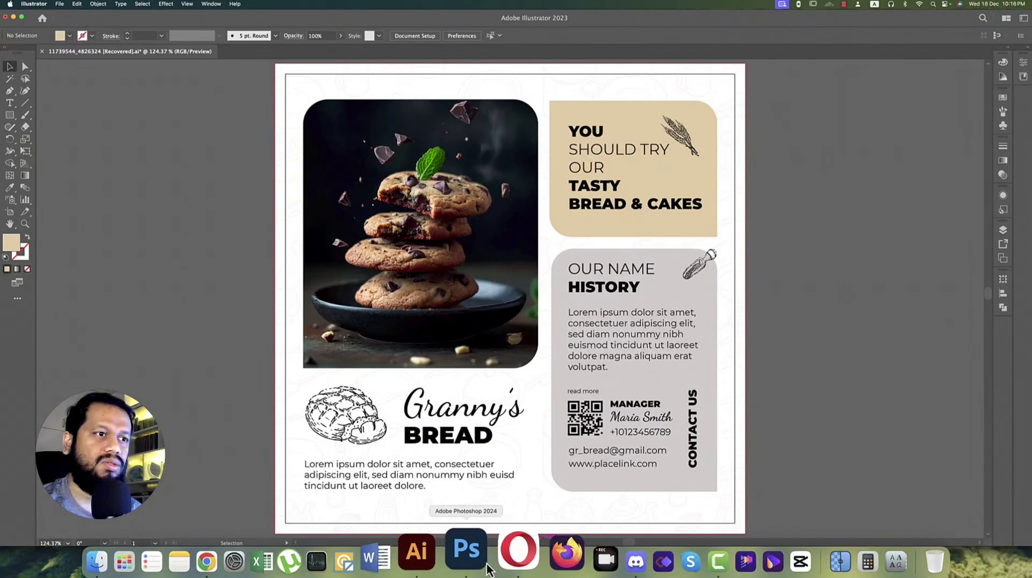
Switch to Photoshop and delete the bakery logo layer from the open cookie design.
{"action": "left_click", "coordinate": [463, 555]}
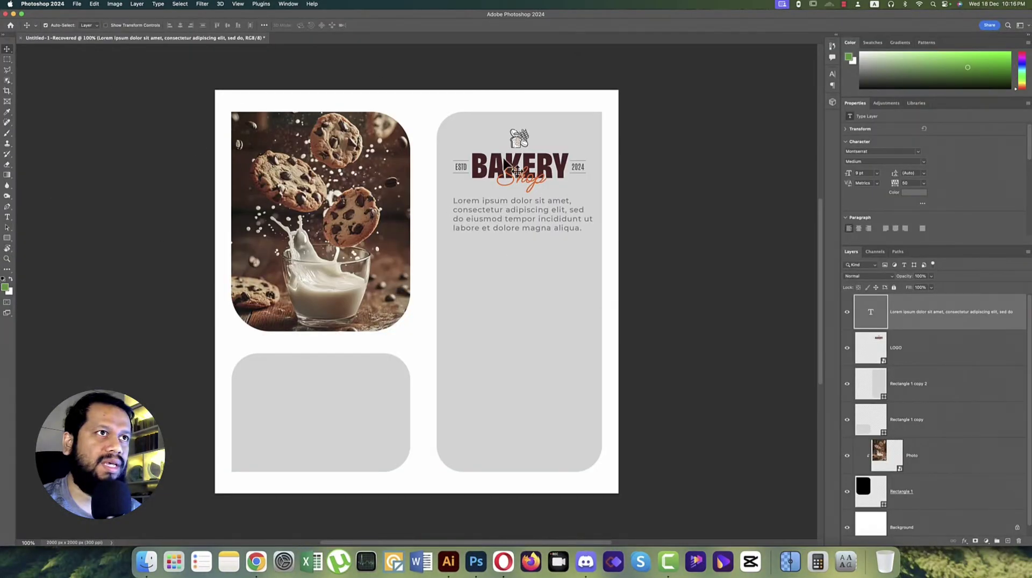
{"action": "left_click", "coordinate": [501, 172]}
{"action": "key", "text": "Delete"}
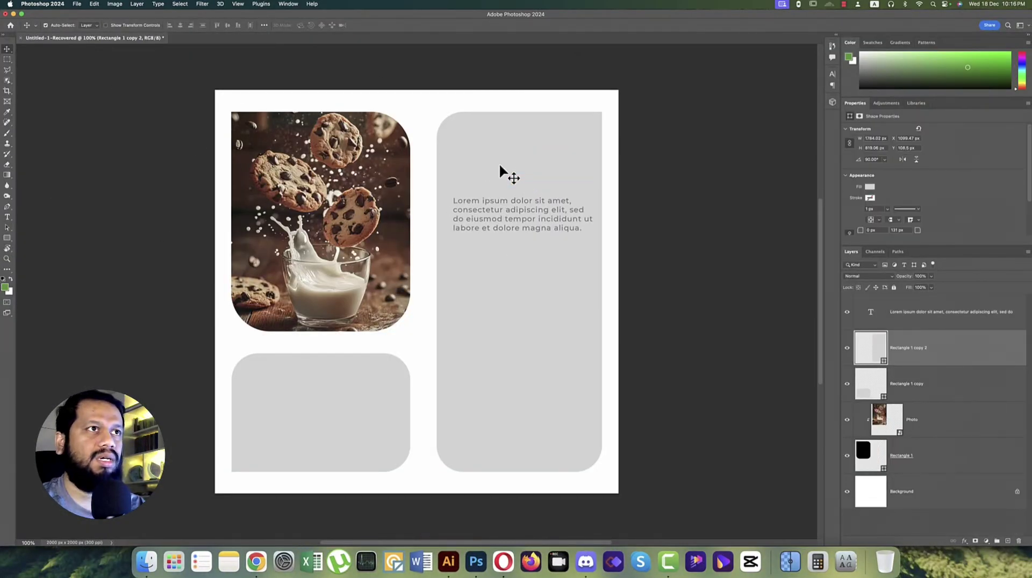
Create a new 1200 x 1200 px RGB document at 300 pixels/inch with a white background and fit it to the window.
{"action": "left_click", "coordinate": [79, 5]}
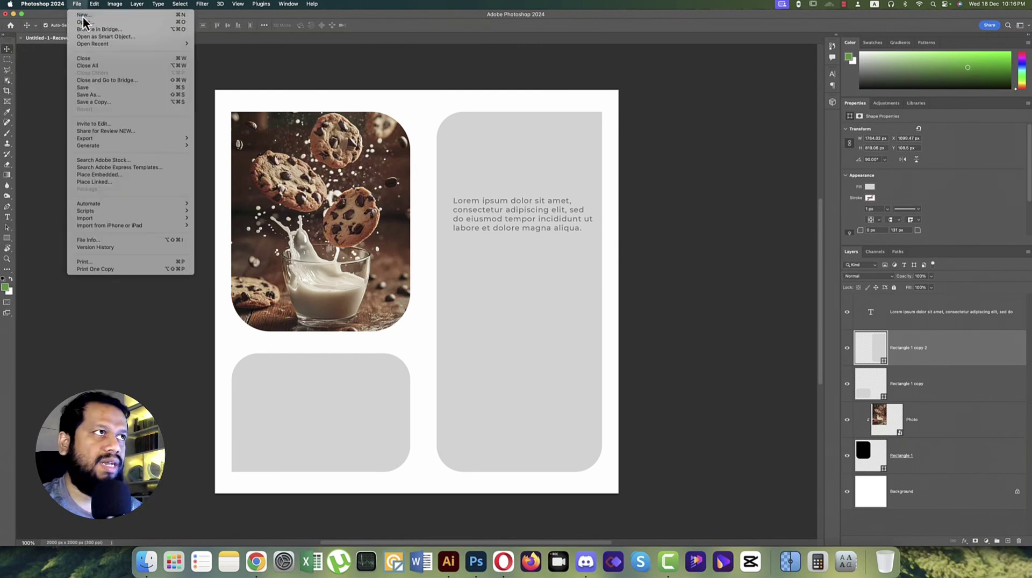
{"action": "left_click", "coordinate": [84, 15]}
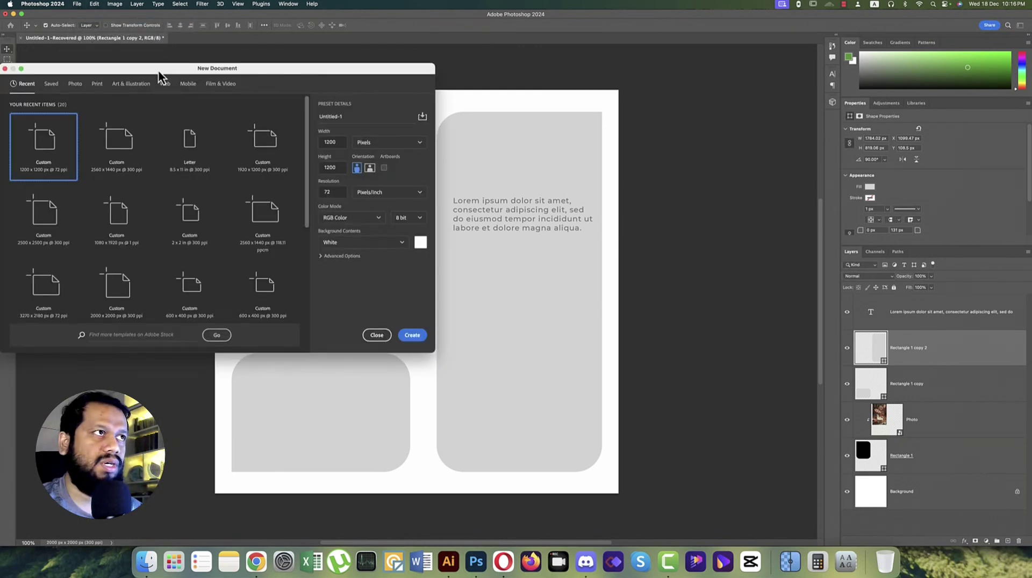
{"action": "left_click_drag", "start_coordinate": [157, 69], "coordinate": [353, 63]}
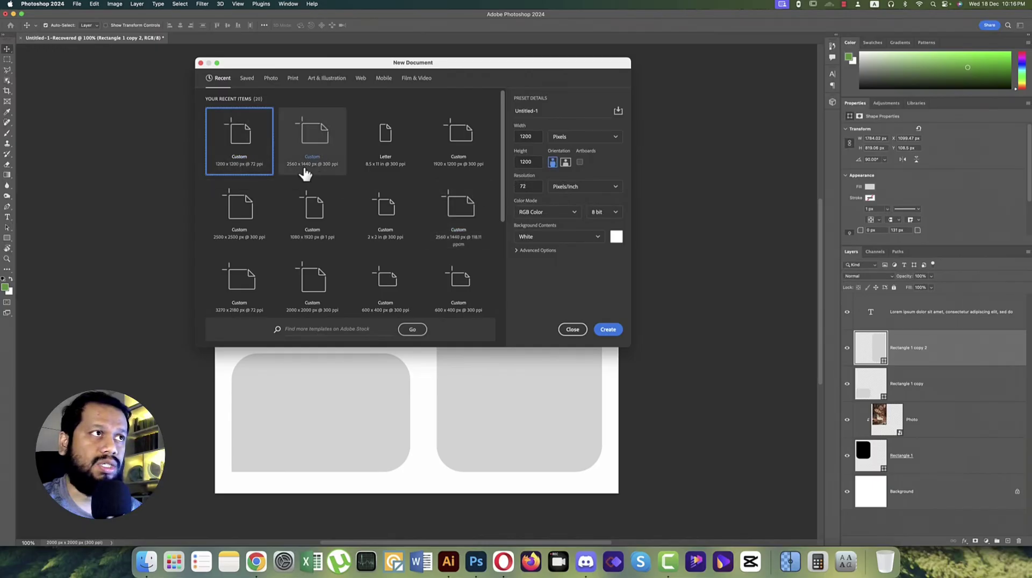
{"action": "left_click", "coordinate": [523, 186]}
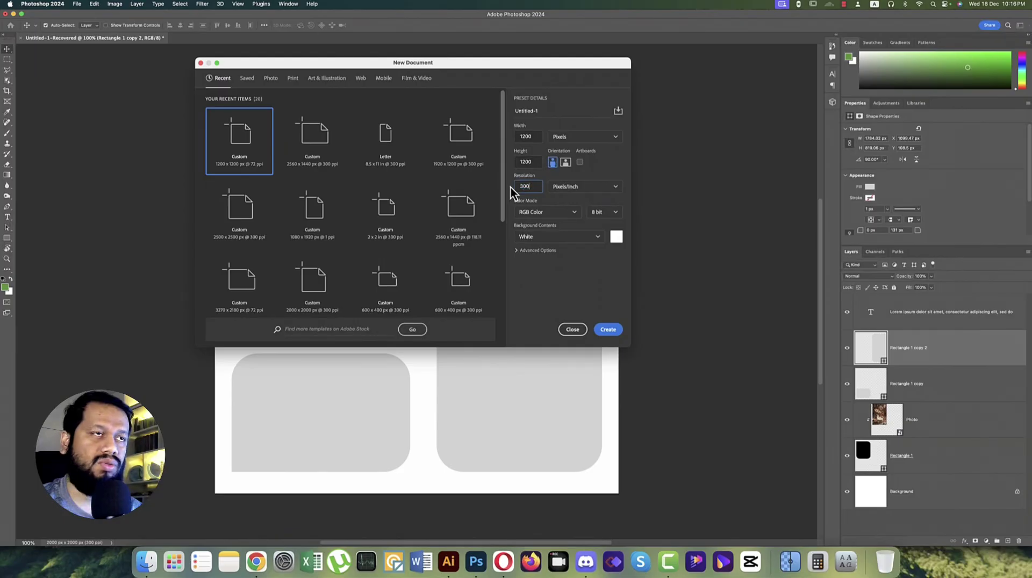
{"action": "left_click", "coordinate": [607, 330]}
{"action": "key", "text": "super+0"}
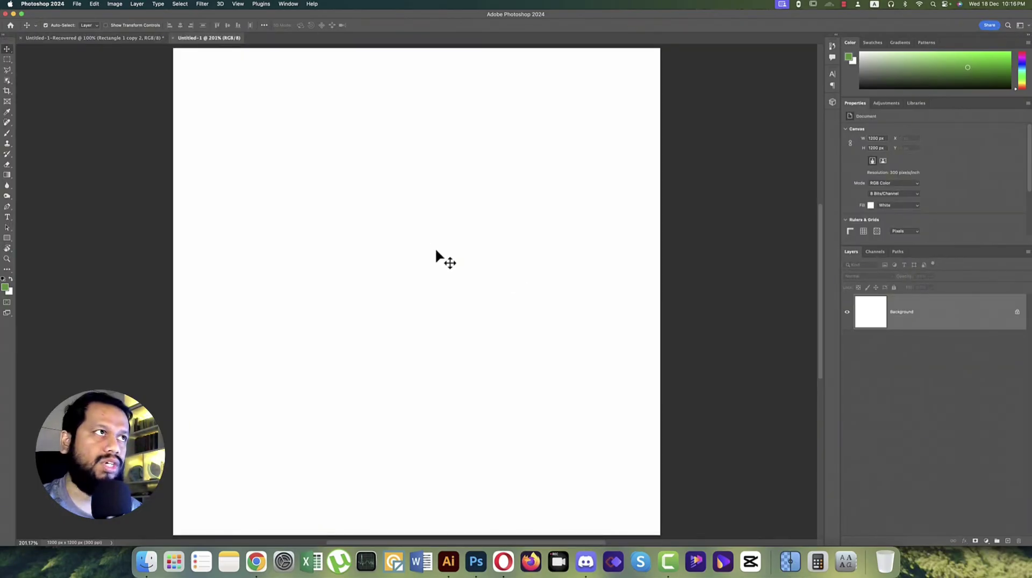
Check the reference flyer in Illustrator, return to Photoshop, and draw a green square about 576 px wide in the canvas's upper-left area without a stroke.
{"action": "left_click", "coordinate": [454, 560]}
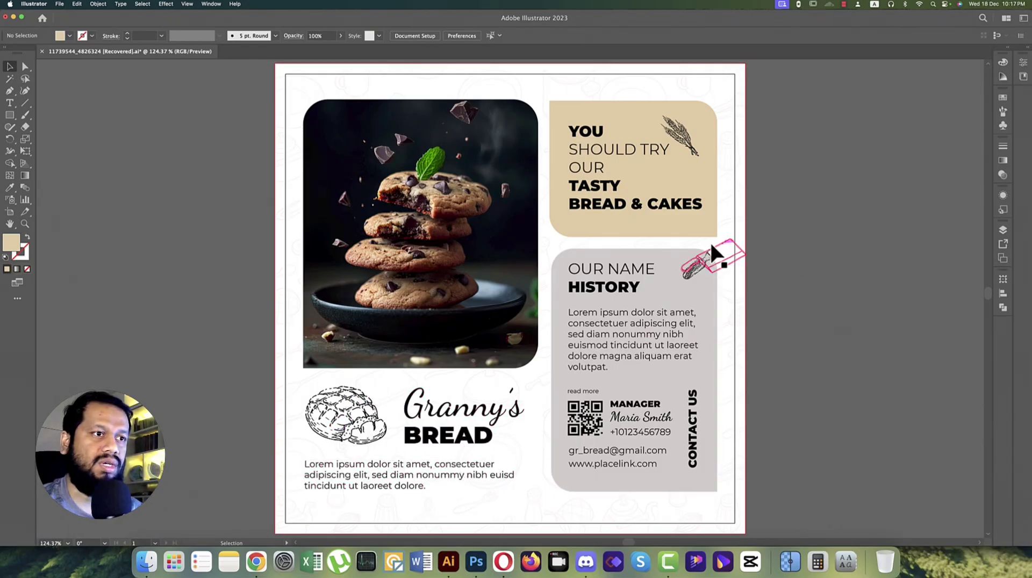
{"action": "left_click", "coordinate": [463, 557]}
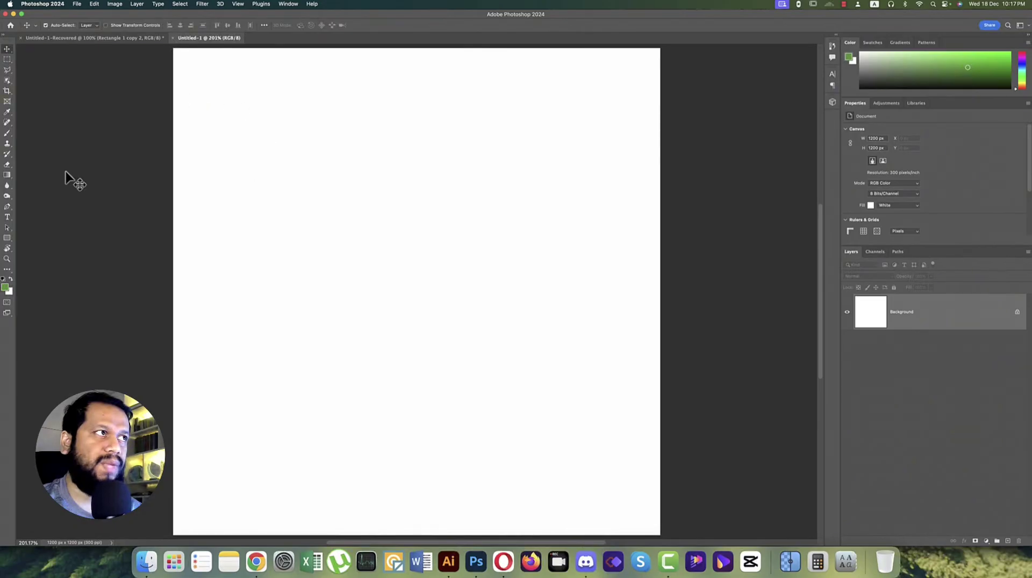
{"action": "left_click", "coordinate": [10, 240]}
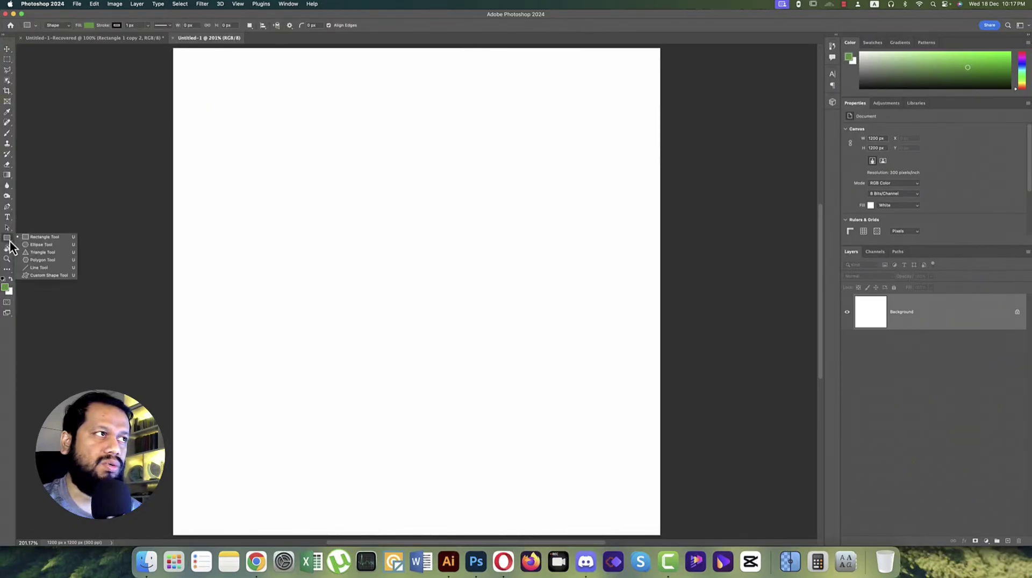
{"action": "left_click", "coordinate": [39, 238]}
{"action": "left_click_drag", "start_coordinate": [196, 75], "coordinate": [430, 325]}
{"action": "left_click", "coordinate": [7, 49]}
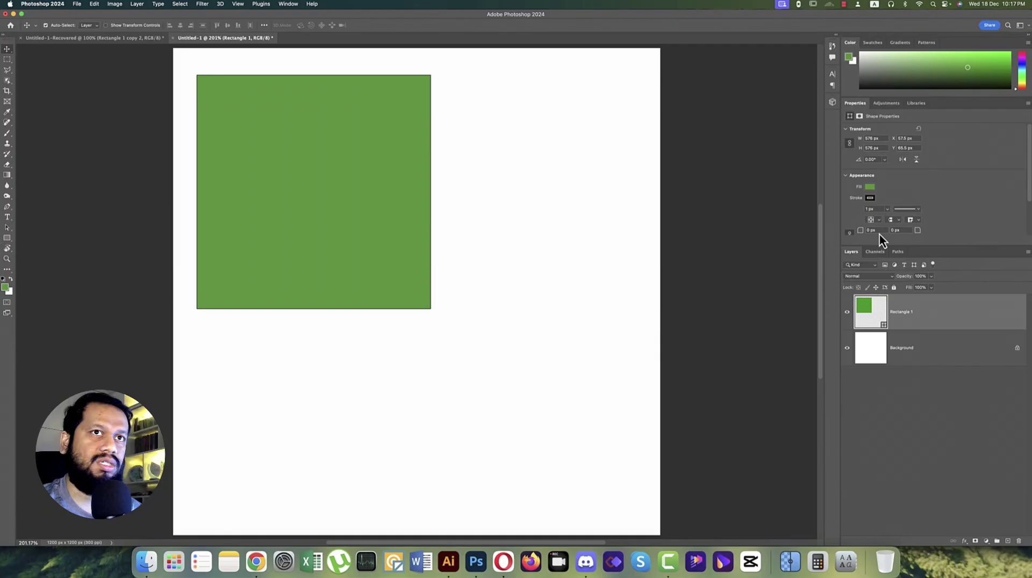
{"action": "left_click", "coordinate": [871, 200]}
{"action": "left_click", "coordinate": [857, 237]}
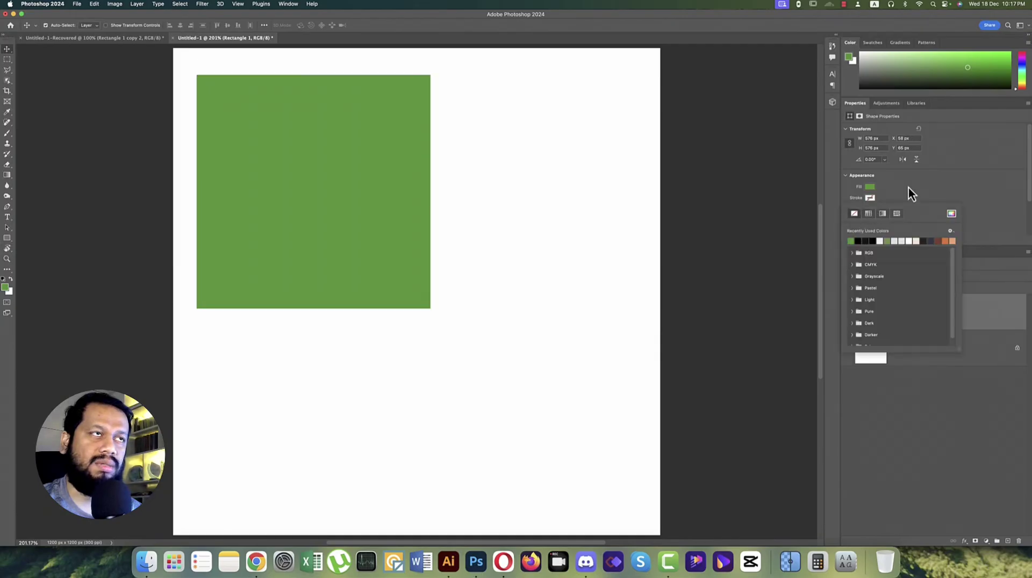
{"action": "left_click", "coordinate": [908, 188]}
Duplicate the green square to its right and narrow the copy to about 420 px wide, leaving a gap between them.
{"action": "left_click_drag", "start_coordinate": [364, 228], "coordinate": [575, 228]}
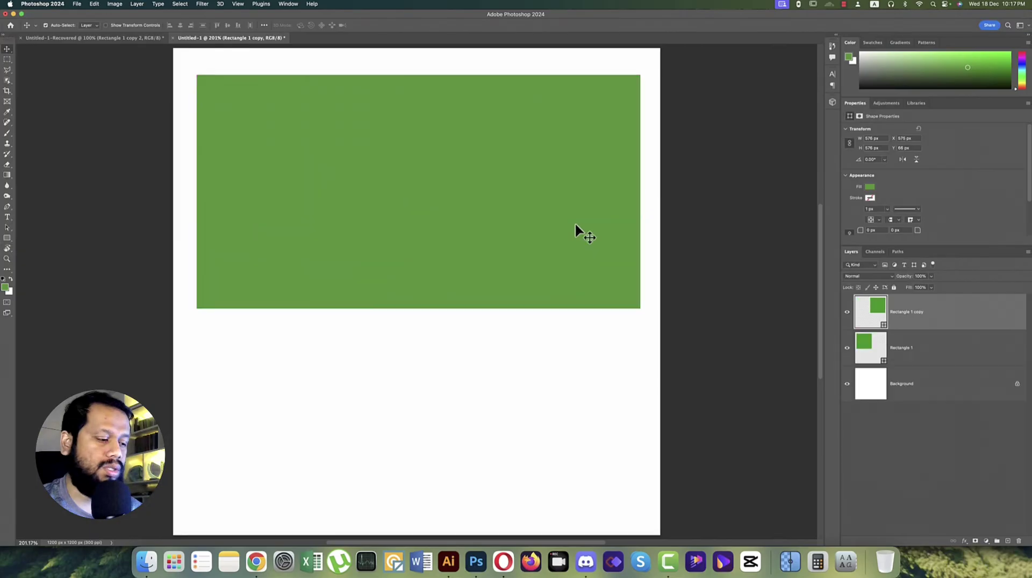
{"action": "key", "text": "super+t"}
{"action": "left_click_drag", "start_coordinate": [407, 192], "coordinate": [470, 197]}
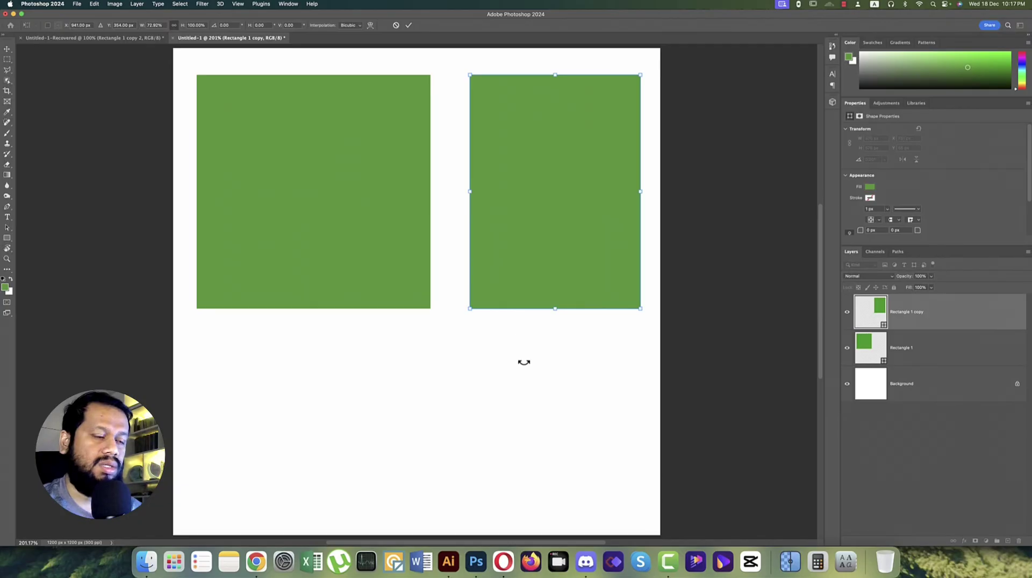
{"action": "key", "text": "Return"}
Duplicate the narrow rectangle below itself, shorten the copy to about 384 px high, and line both up closer to the square.
{"action": "left_click_drag", "start_coordinate": [540, 227], "coordinate": [543, 469]}
{"action": "key", "text": "super+t"}
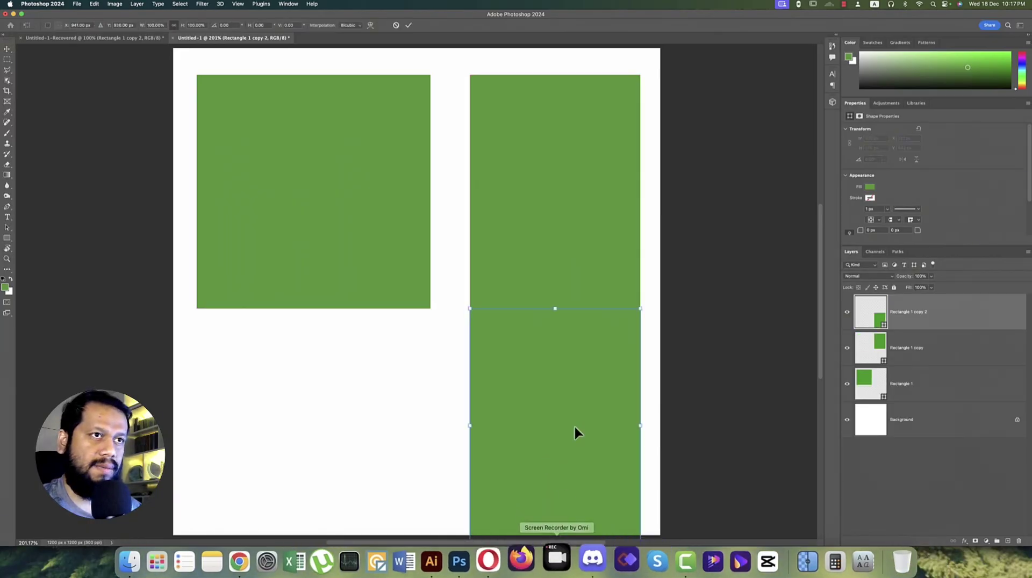
{"action": "left_click_drag", "start_coordinate": [557, 313], "coordinate": [557, 388]}
{"action": "left_click_drag", "start_coordinate": [547, 477], "coordinate": [491, 368]}
{"action": "key", "text": "Return"}
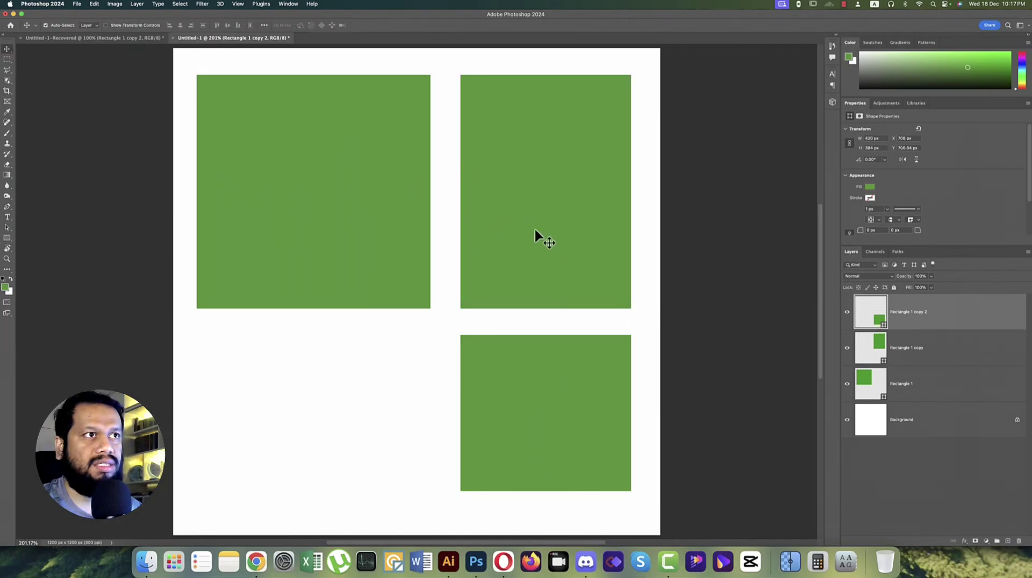
{"action": "left_click_drag", "start_coordinate": [517, 350], "coordinate": [517, 358]}
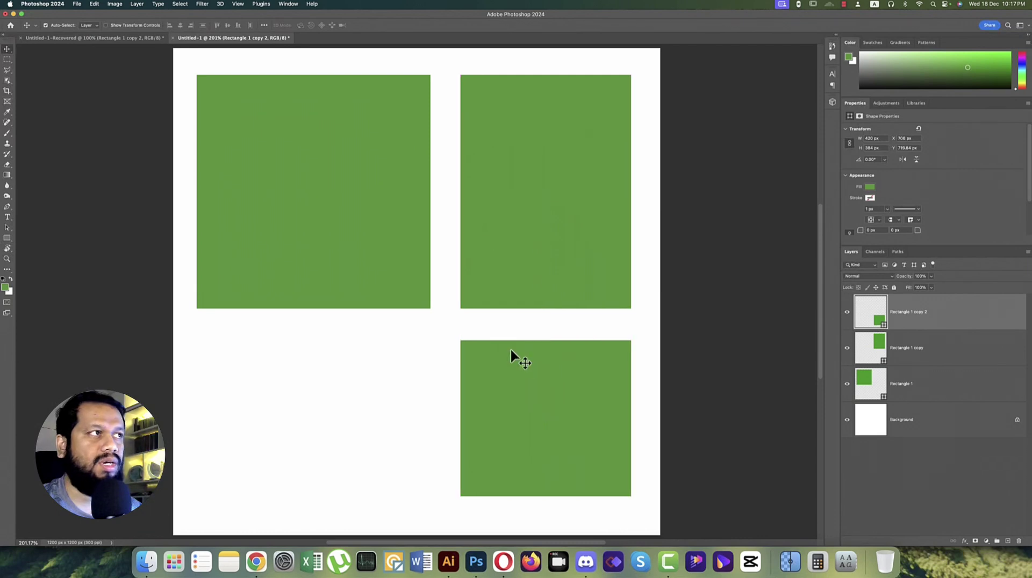
Draw a spacer rectangle about 74 x 102 px across the gap between the two upper shapes and fill it black.
{"action": "left_click", "coordinate": [7, 238]}
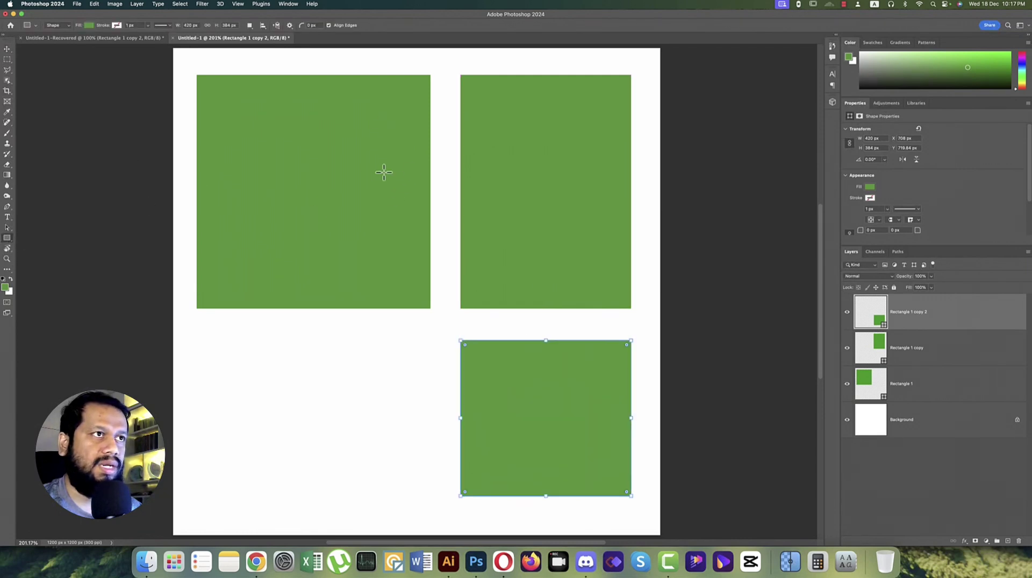
{"action": "left_click_drag", "start_coordinate": [430, 169], "coordinate": [461, 211]}
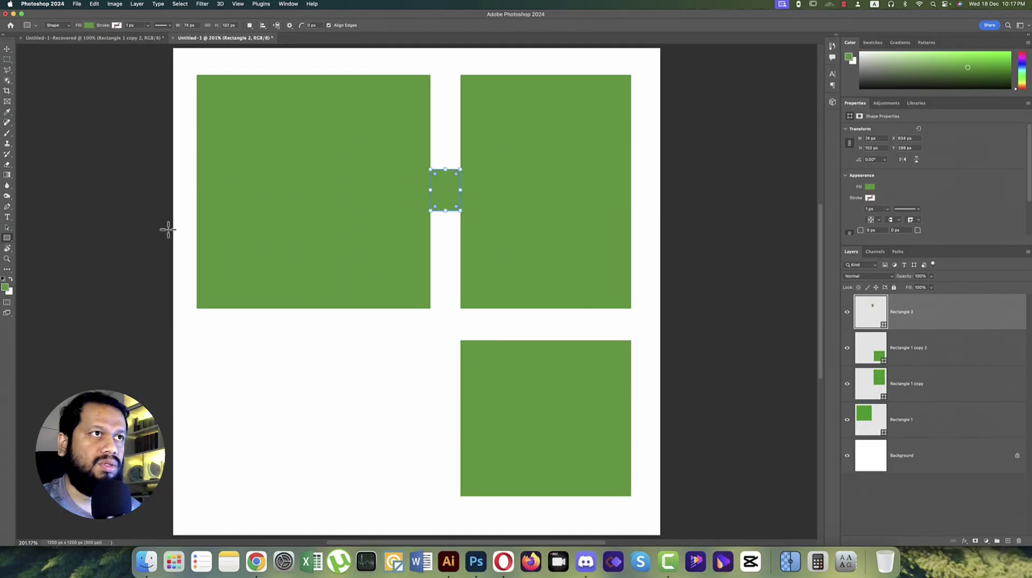
{"action": "left_click", "coordinate": [89, 26]}
{"action": "left_click", "coordinate": [59, 69]}
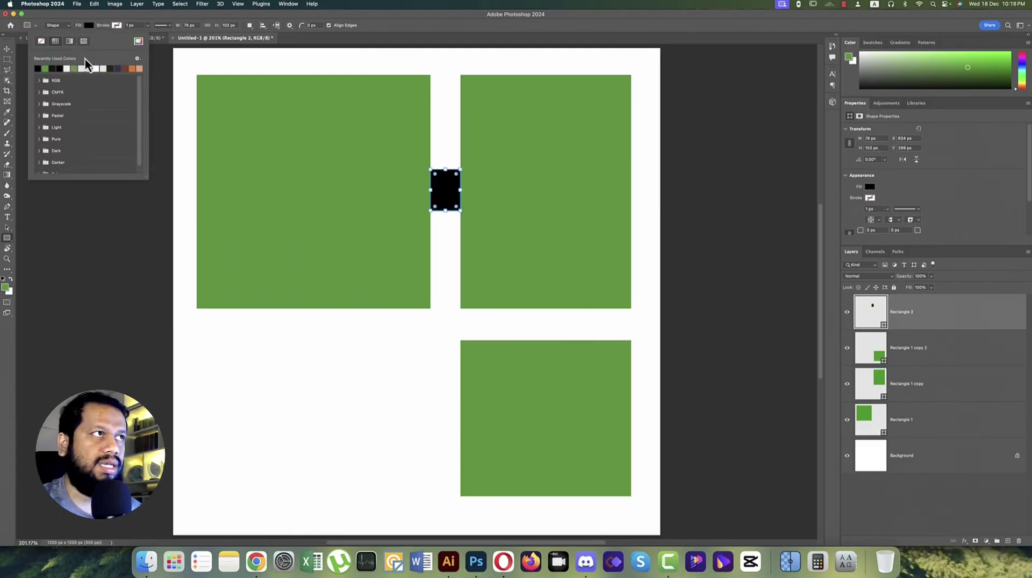
{"action": "left_click", "coordinate": [273, 17]}
Rotate the black spacer 90° and place it directly beneath the upper-right rectangle.
{"action": "left_click", "coordinate": [7, 49]}
{"action": "left_click_drag", "start_coordinate": [434, 187], "coordinate": [558, 421]}
{"action": "key", "text": "super+t"}
{"action": "left_click_drag", "start_coordinate": [524, 329], "coordinate": [539, 323]}
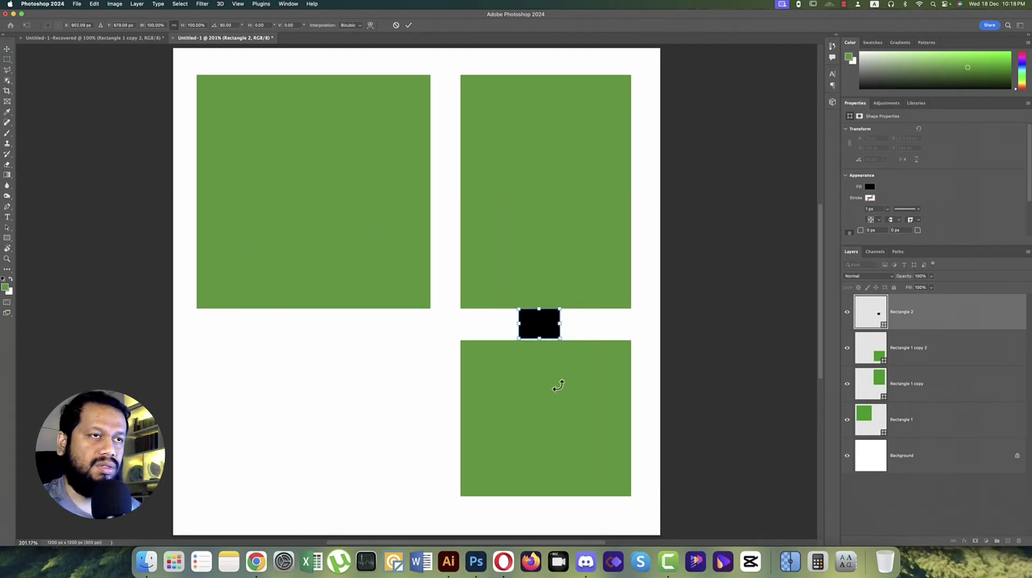
{"action": "key", "text": "Return"}
Move the lower rectangle up against the black spacer to match the gap, and delete the spacer.
{"action": "left_click_drag", "start_coordinate": [554, 401], "coordinate": [556, 407]}
{"action": "left_click", "coordinate": [540, 332]}
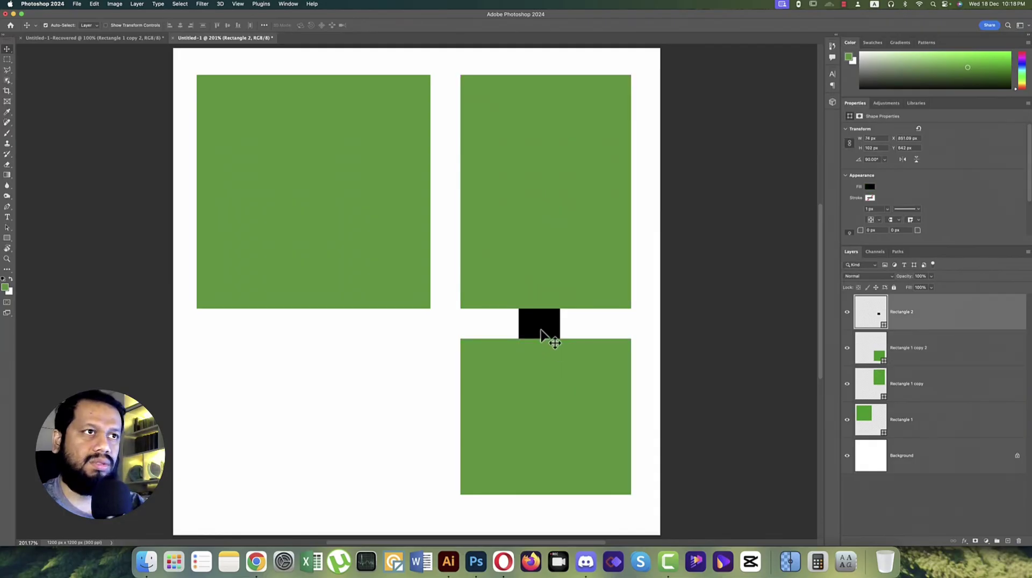
{"action": "key", "text": "BackSpace"}
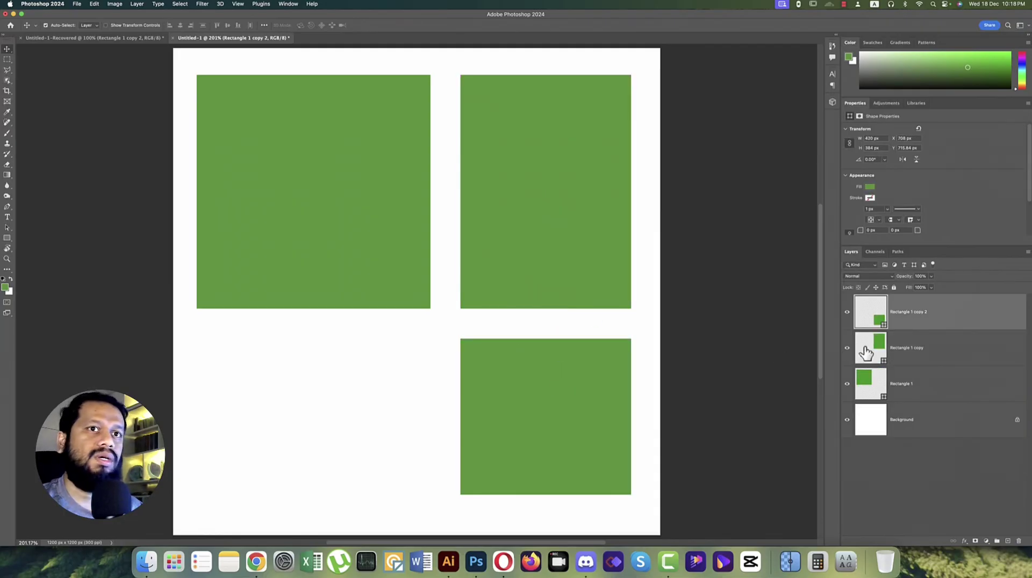
Centre the three rectangles as one group on the canvas horizontally and vertically, and ungroup them.
{"action": "left_click", "coordinate": [922, 382], "text": "shift"}
{"action": "key", "text": "super+g"}
{"action": "left_click", "coordinate": [227, 26]}
{"action": "left_click", "coordinate": [183, 28]}
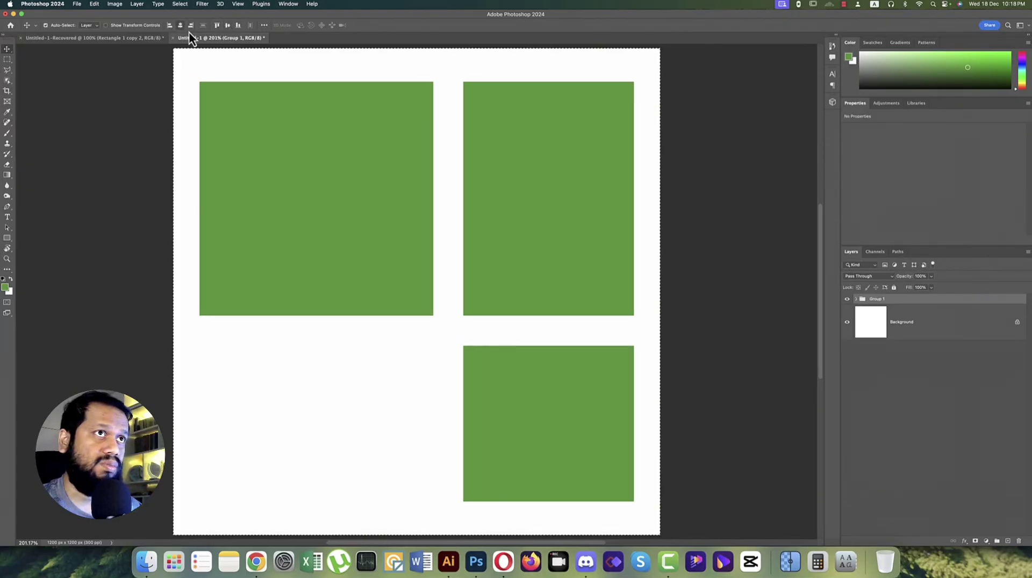
{"action": "key", "text": "super+d"}
{"action": "right_click", "coordinate": [887, 306]}
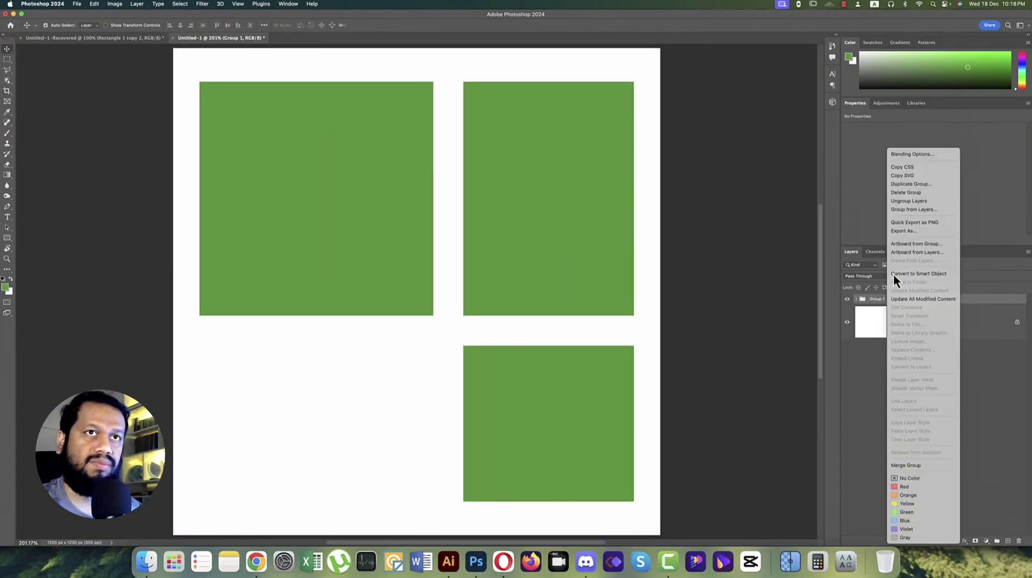
{"action": "left_click", "coordinate": [908, 202]}
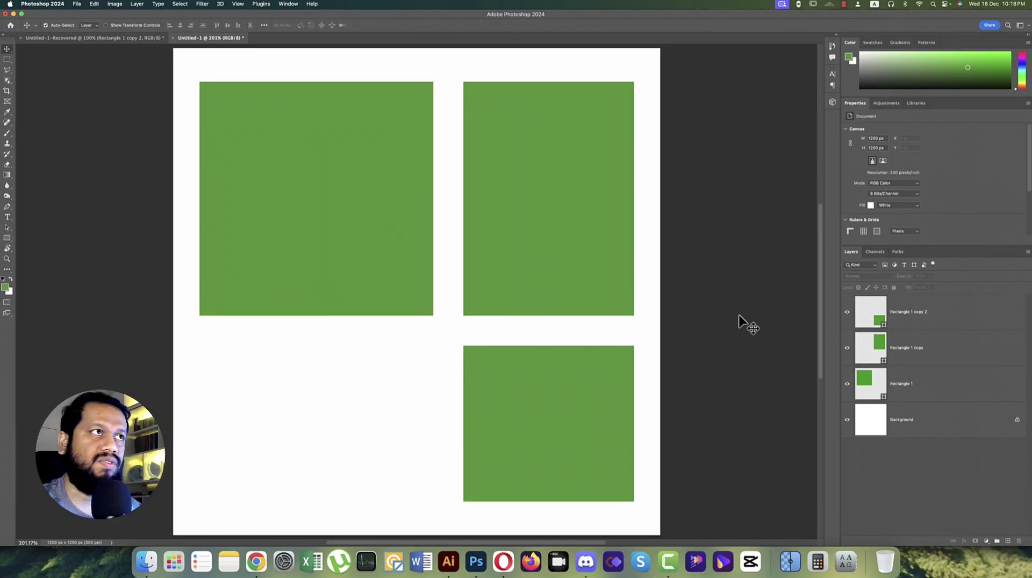
Round all corners of the large upper-left square to a 25 px radius.
{"action": "left_click", "coordinate": [268, 149]}
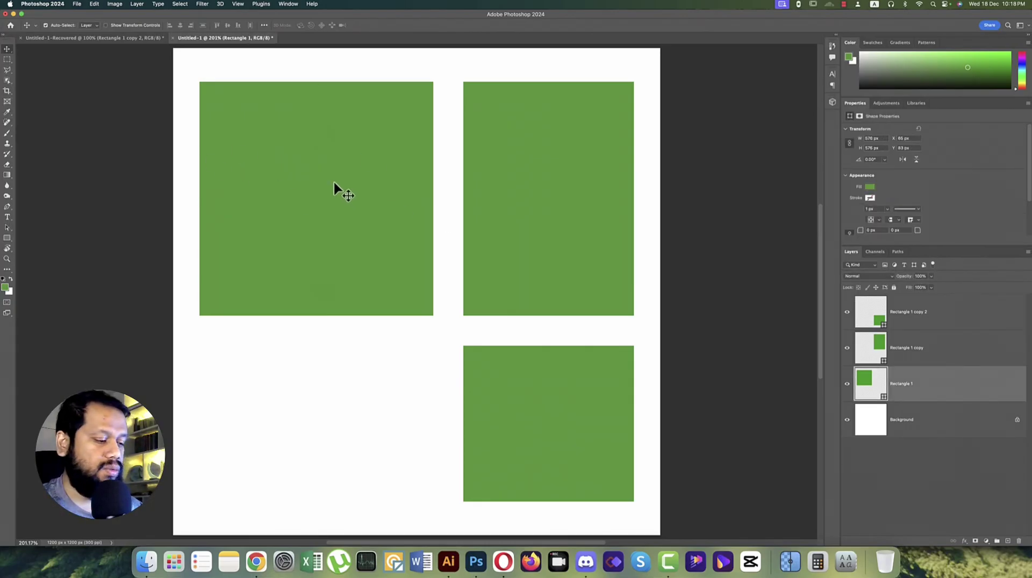
{"action": "key", "text": "a"}
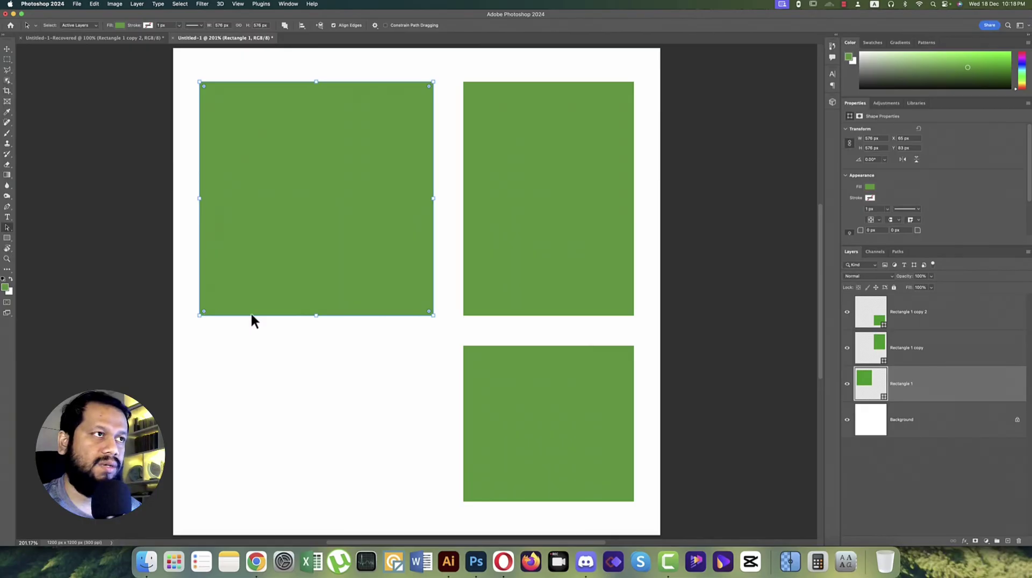
{"action": "left_click_drag", "start_coordinate": [203, 313], "coordinate": [196, 338]}
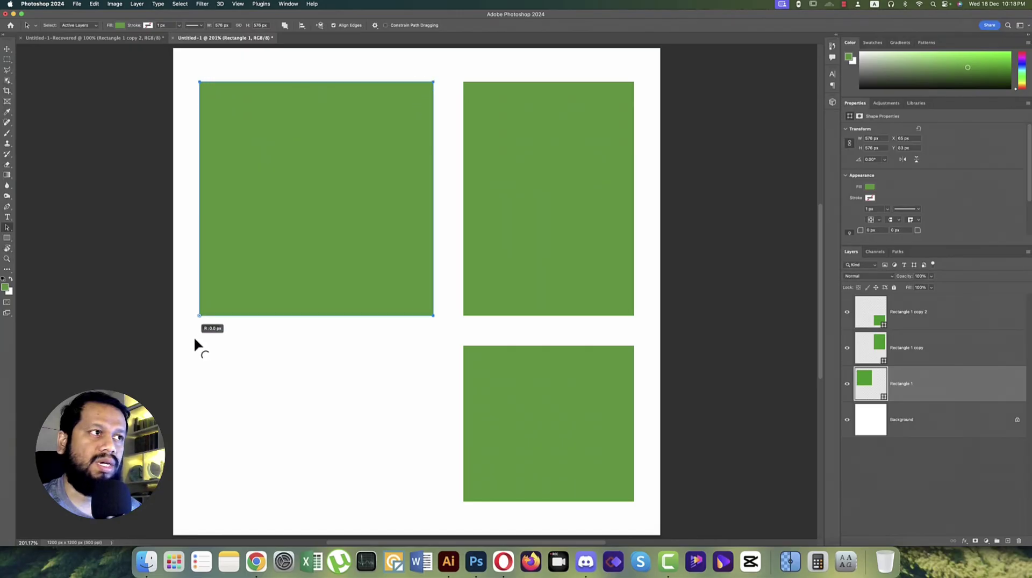
{"action": "left_click", "coordinate": [881, 230]}
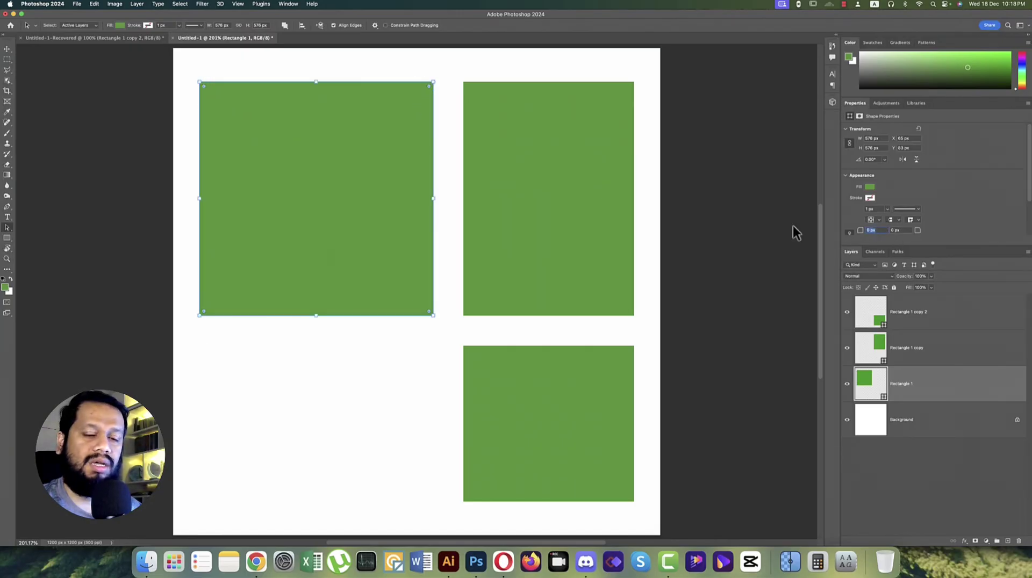
{"action": "type", "text": "25"}
{"action": "key", "text": "Return"}
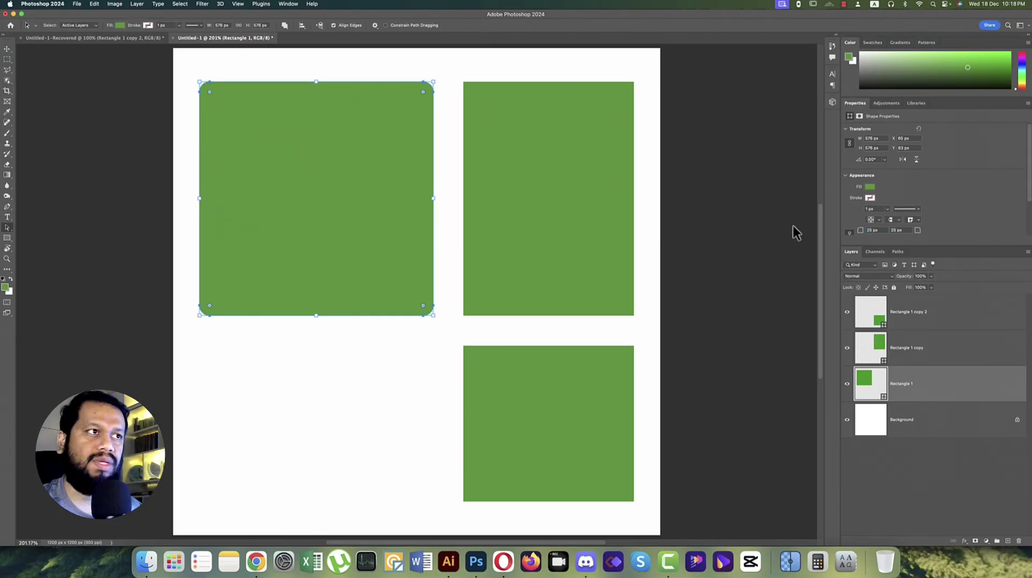
Round all corners of the upper-right rectangle to a 25 px radius.
{"action": "left_click", "coordinate": [915, 351]}
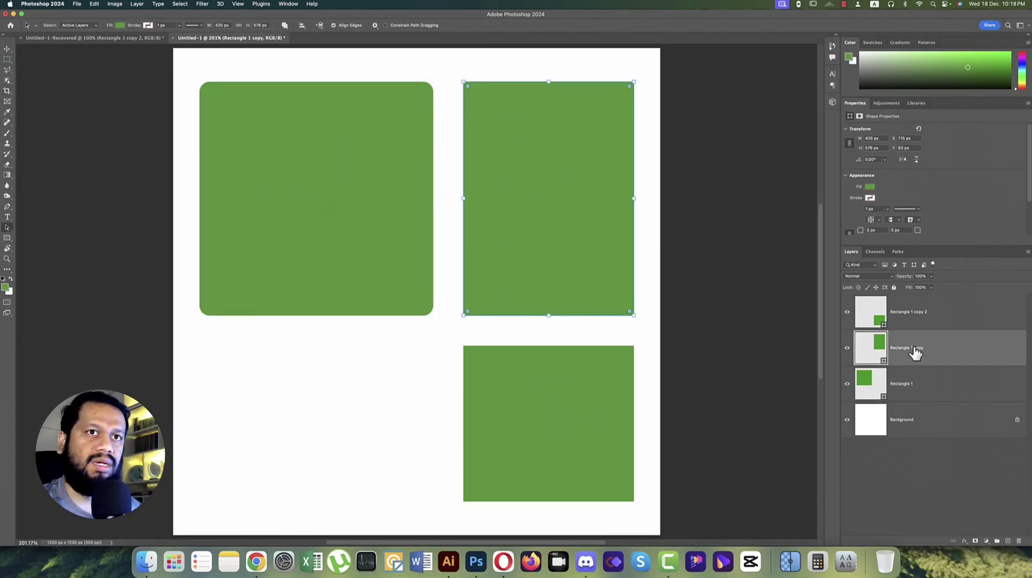
{"action": "left_click", "coordinate": [867, 229]}
{"action": "type", "text": "25"}
{"action": "key", "text": "Return"}
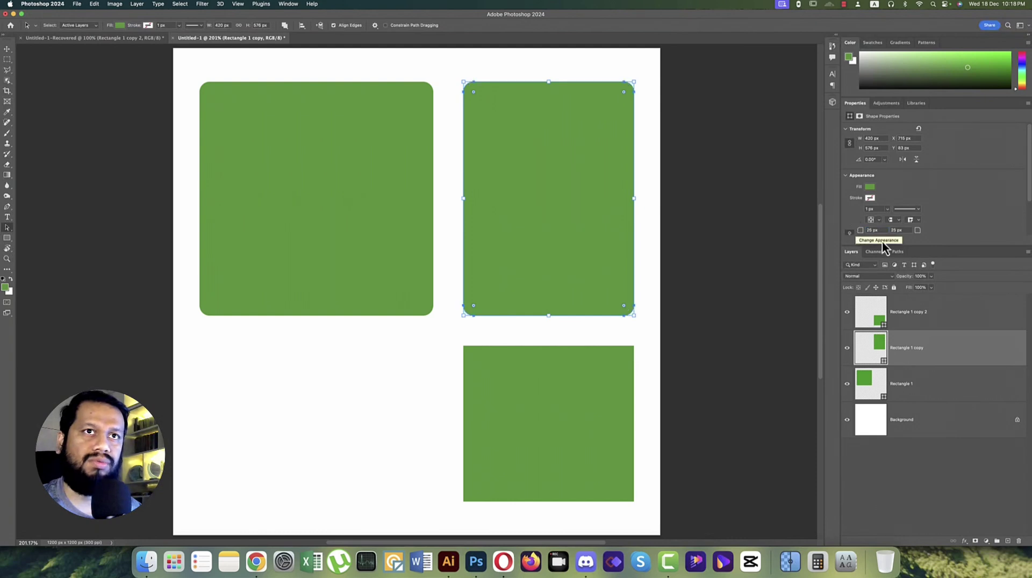
Round all corners of the lower-right rectangle to a 25 px radius.
{"action": "left_click", "coordinate": [913, 318]}
{"action": "left_click", "coordinate": [869, 229]}
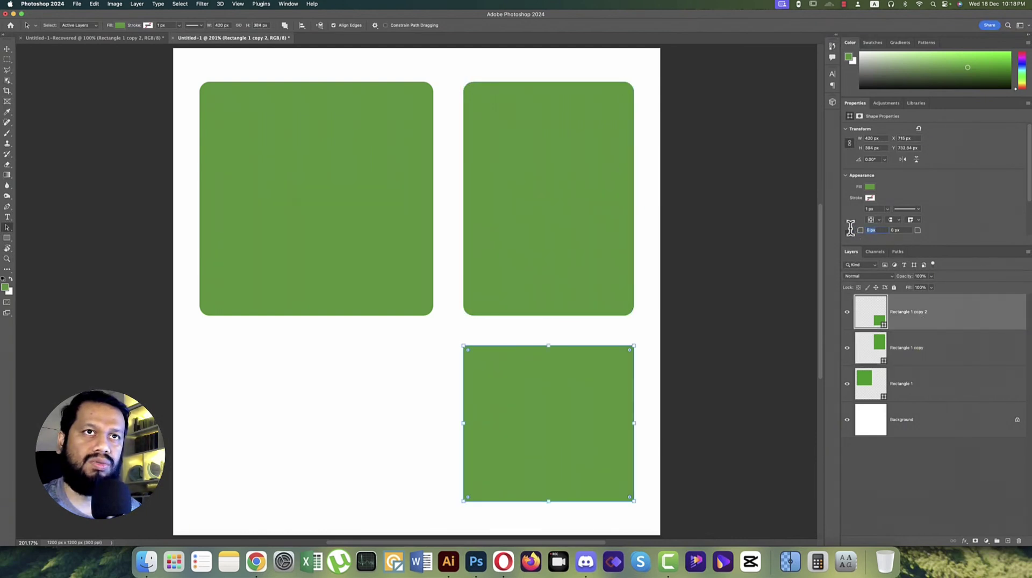
{"action": "type", "text": "25"}
{"action": "key", "text": "Return"}
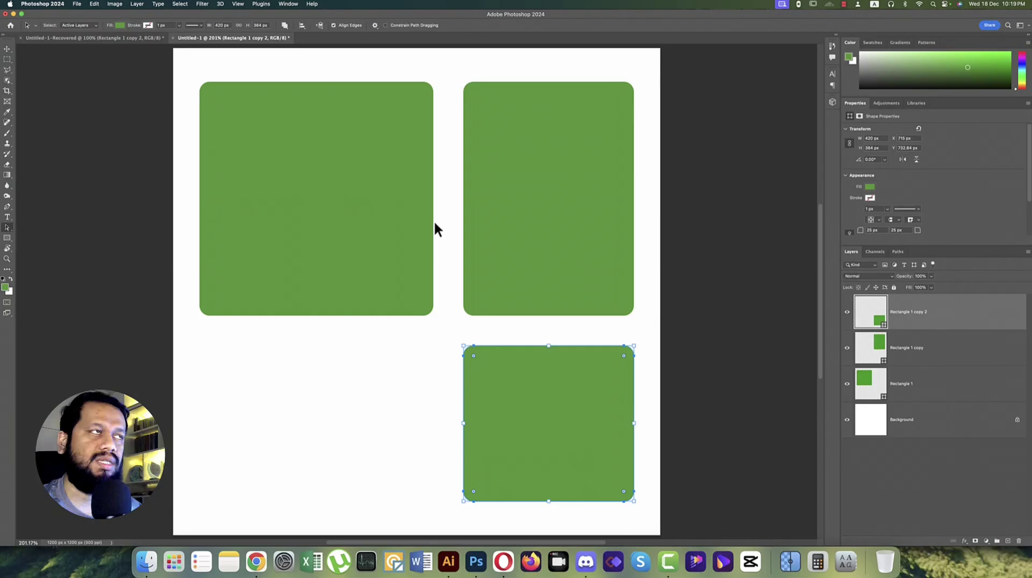
Reduce the radius of the large upper-left square's lower-left corner until that corner is sharp.
{"action": "left_click", "coordinate": [7, 49]}
{"action": "left_click", "coordinate": [279, 233]}
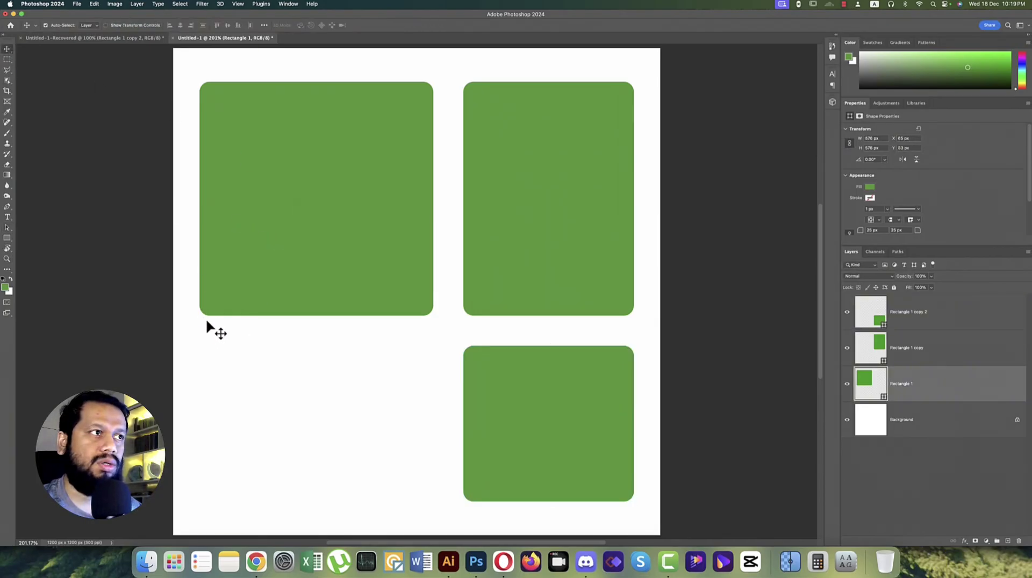
{"action": "key", "text": "a"}
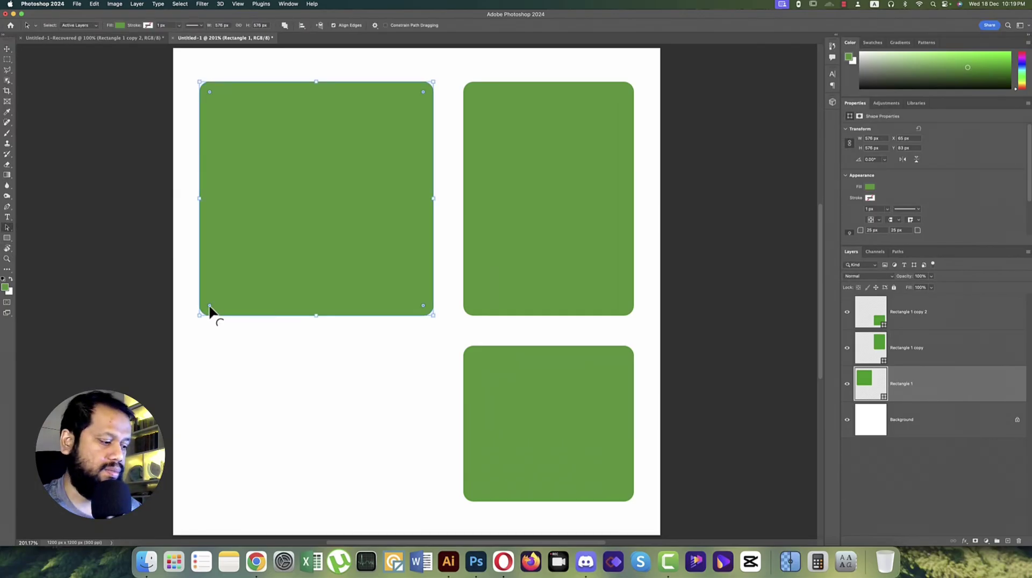
{"action": "left_click_drag", "start_coordinate": [209, 306], "coordinate": [180, 339]}
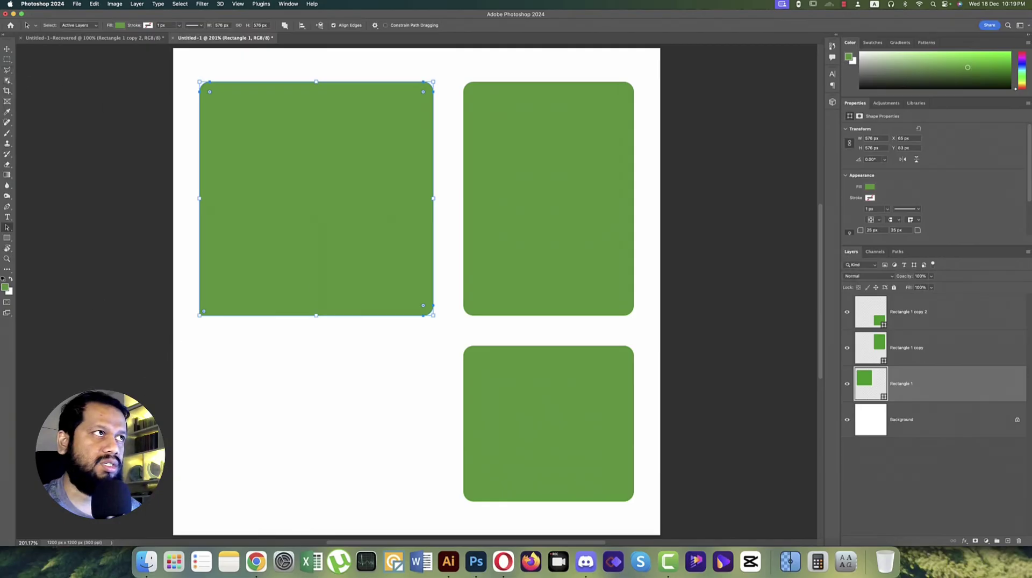
Make the lower-right corner of the upper-right rectangle sharp, keeping its other three corners rounded.
{"action": "key", "text": "v"}
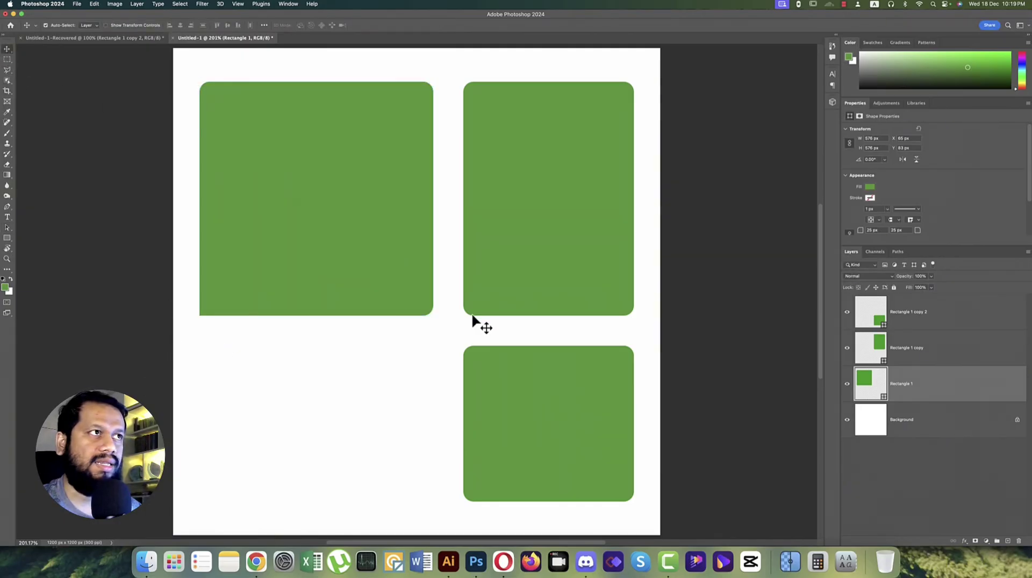
{"action": "left_click", "coordinate": [605, 277]}
{"action": "key", "text": "a"}
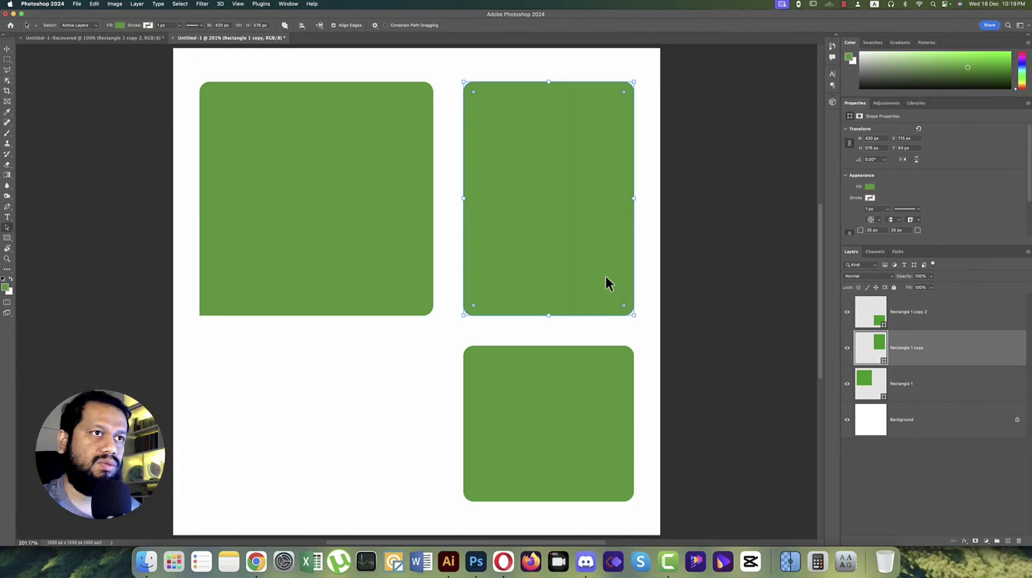
{"action": "left_click", "coordinate": [625, 312]}
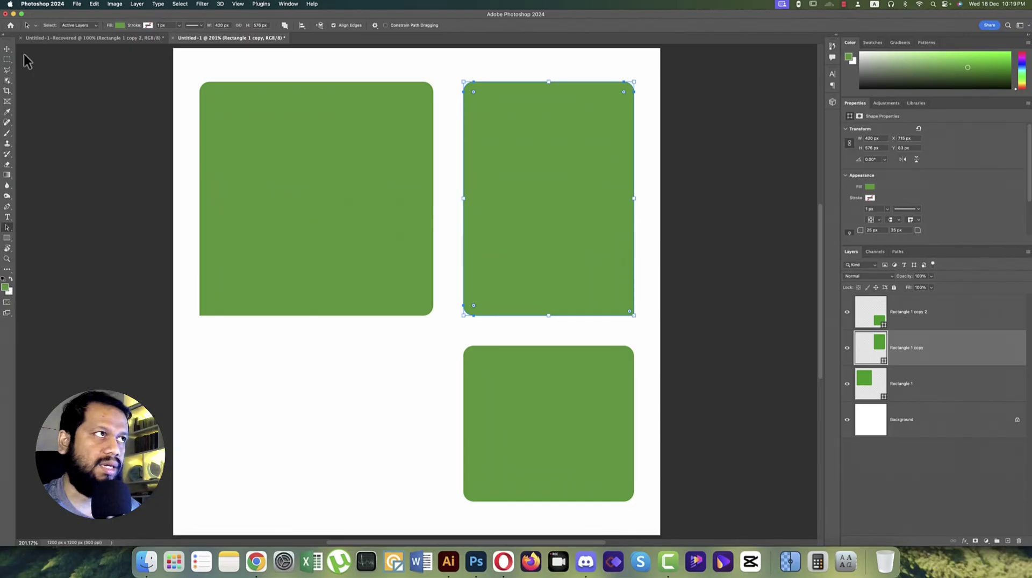
Make the lower-right corner of the lower-right rectangle sharp, keeping its other three corners rounded.
{"action": "left_click", "coordinate": [7, 48]}
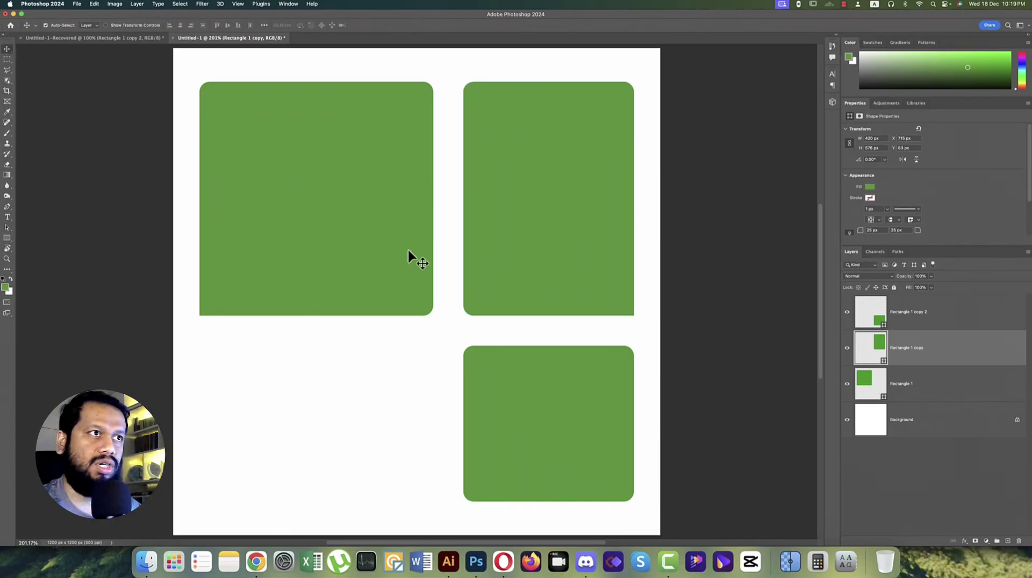
{"action": "left_click", "coordinate": [619, 417]}
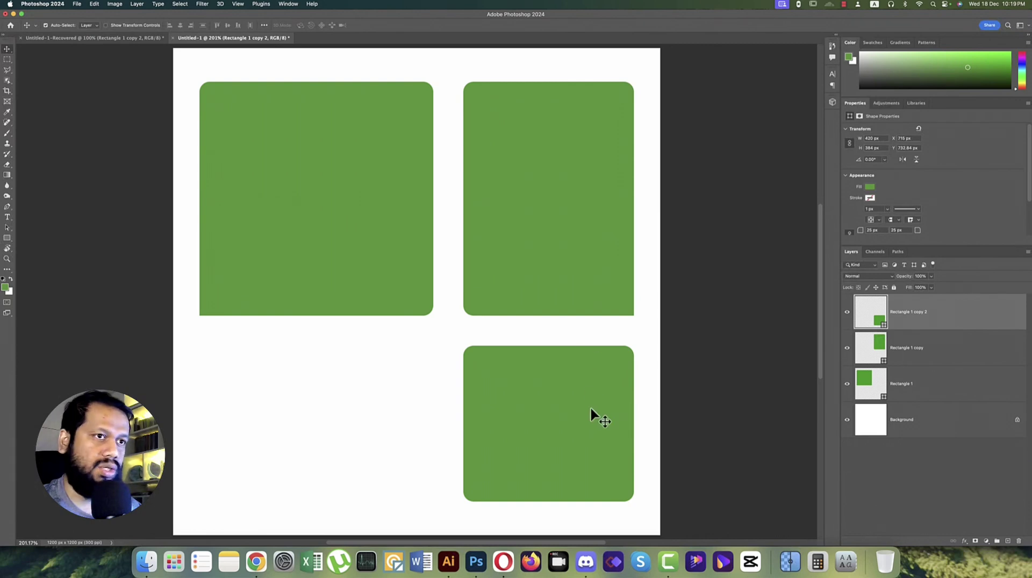
{"action": "key", "text": "a"}
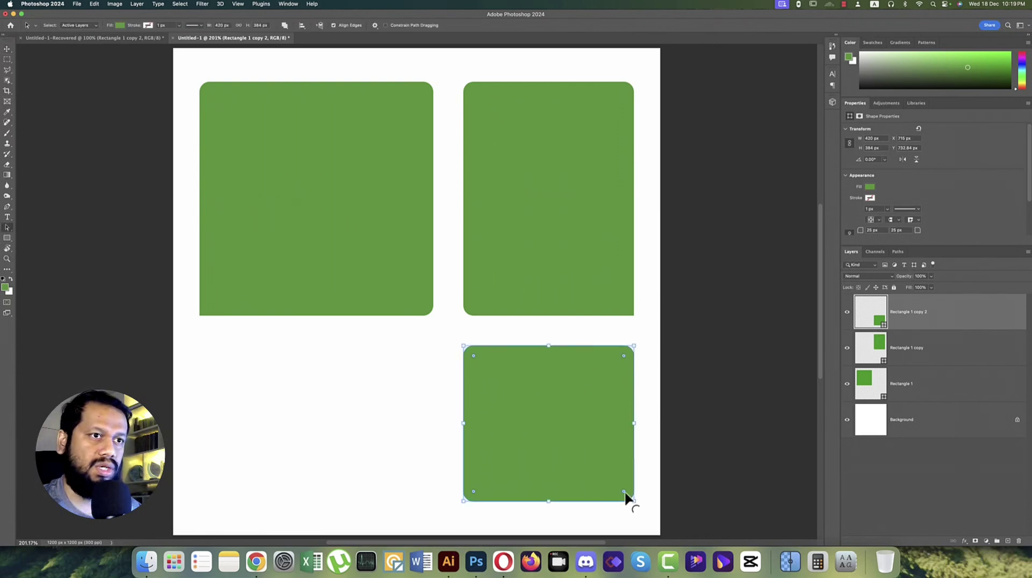
{"action": "left_click", "coordinate": [626, 498]}
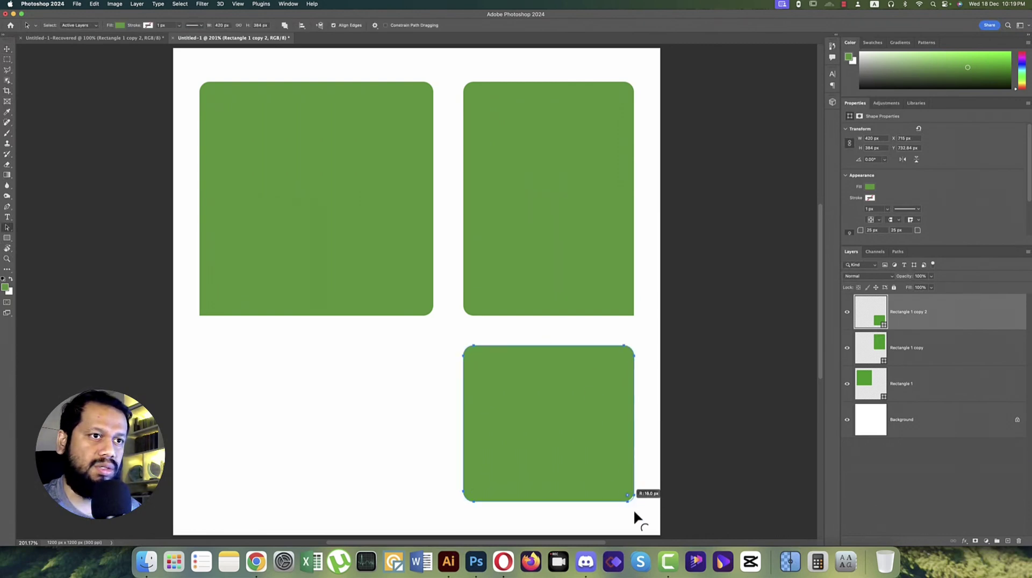
{"action": "left_click", "coordinate": [657, 446]}
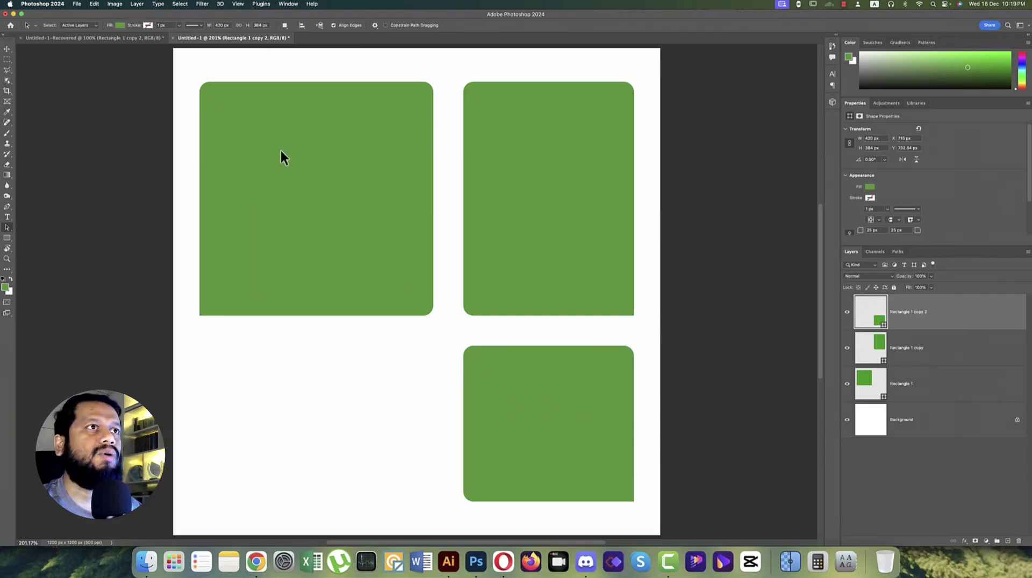
Switch to Illustrator, check the character settings of the "YOU SHOULD TRY OUR TASTY BREAD & CAKES" text, and return to Photoshop.
{"action": "left_click", "coordinate": [448, 561]}
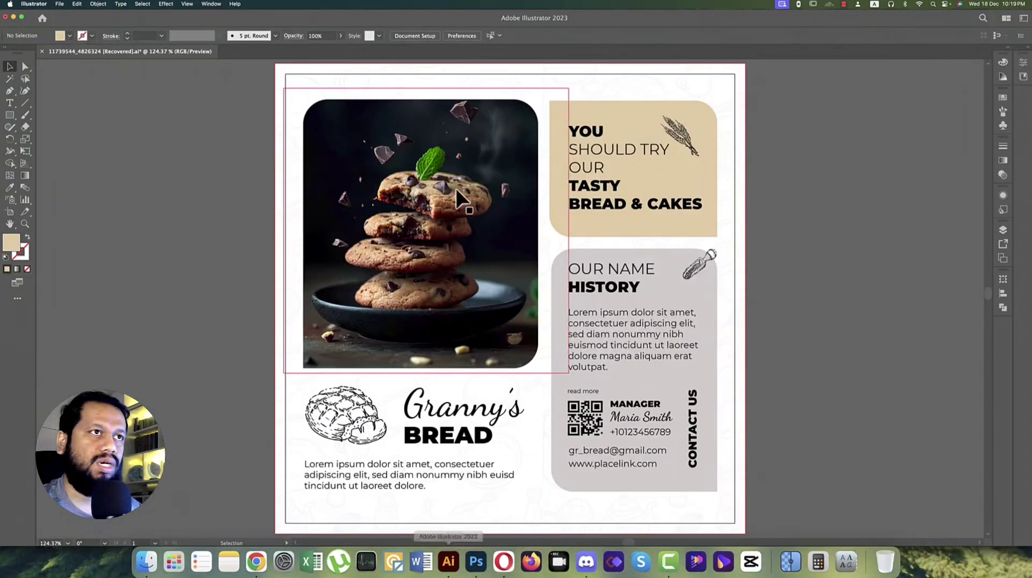
{"action": "left_click", "coordinate": [595, 143]}
{"action": "double_click", "coordinate": [592, 146]}
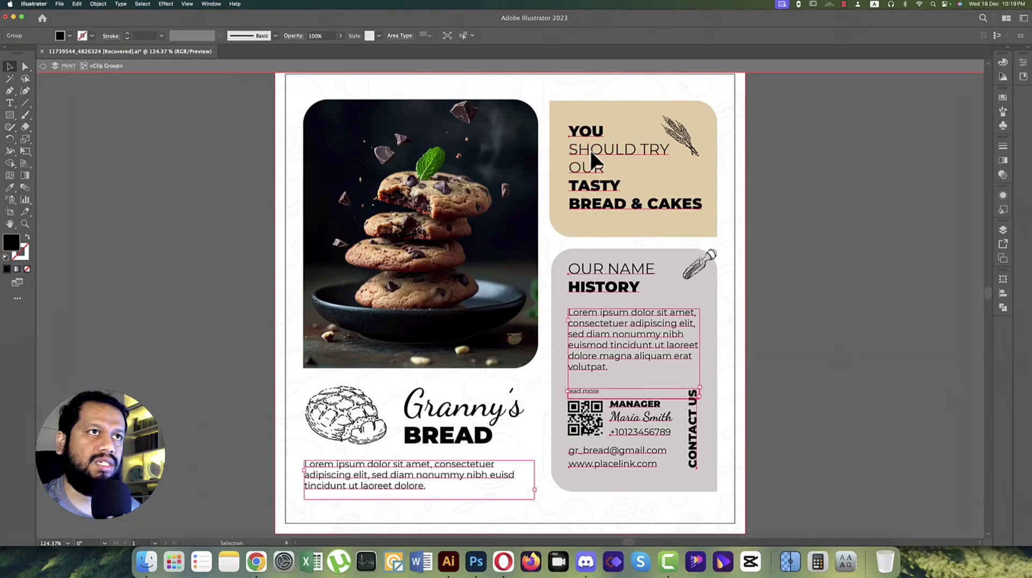
{"action": "double_click", "coordinate": [589, 147]}
{"action": "left_click", "coordinate": [591, 151]}
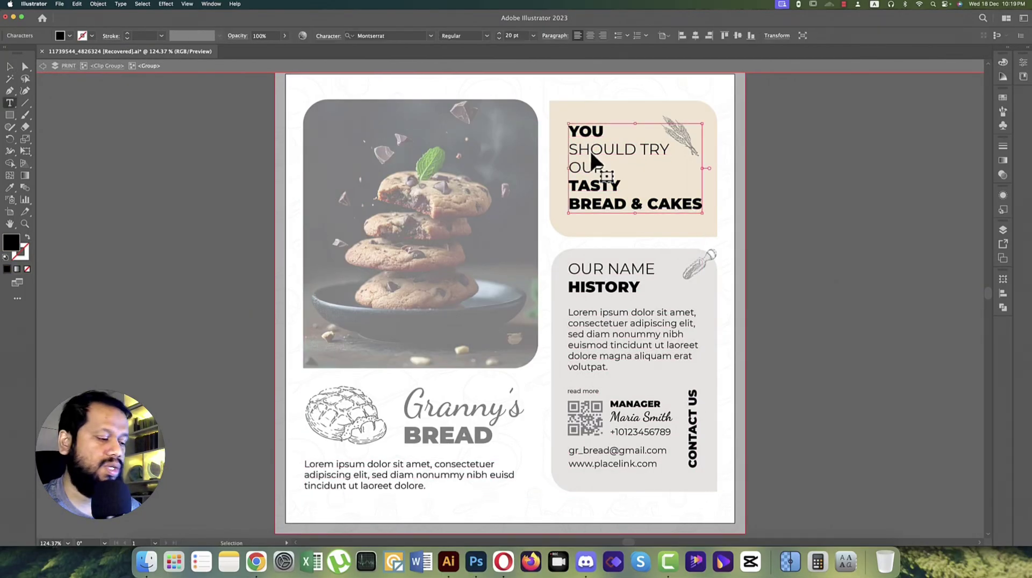
{"action": "key", "text": "super+a"}
{"action": "key", "text": "super+shift+a"}
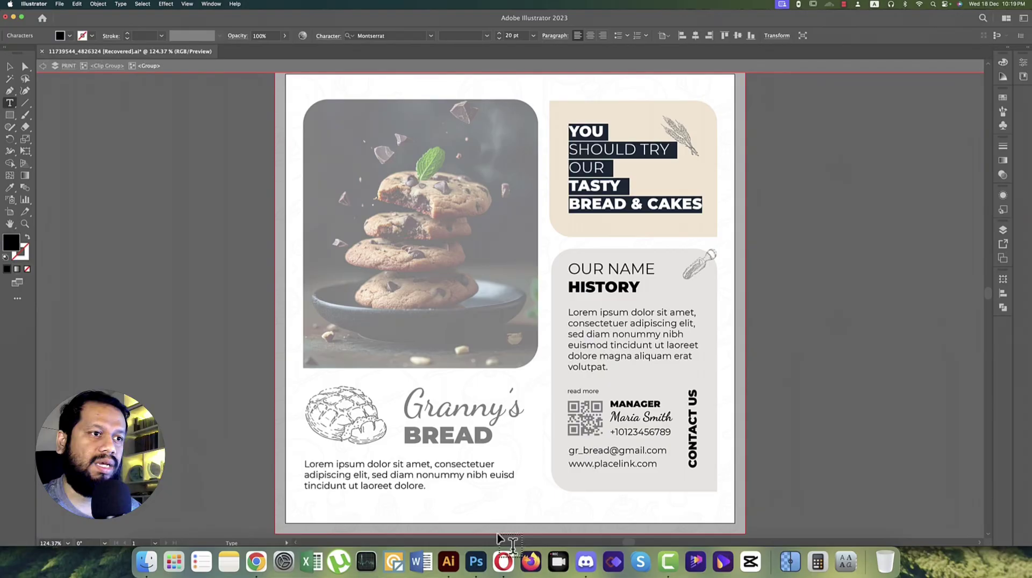
{"action": "left_click", "coordinate": [476, 562]}
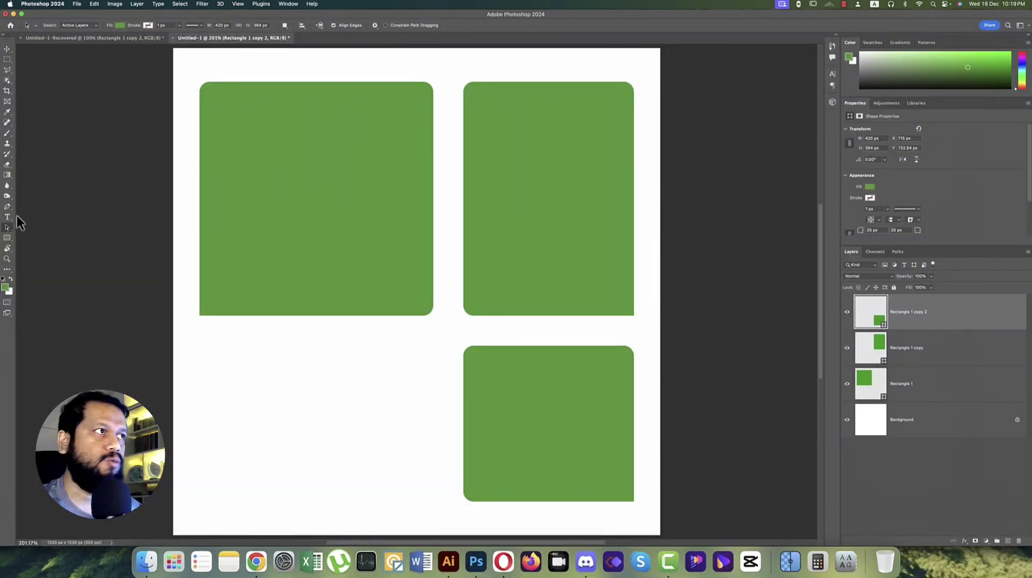
{"action": "left_click", "coordinate": [7, 217]}
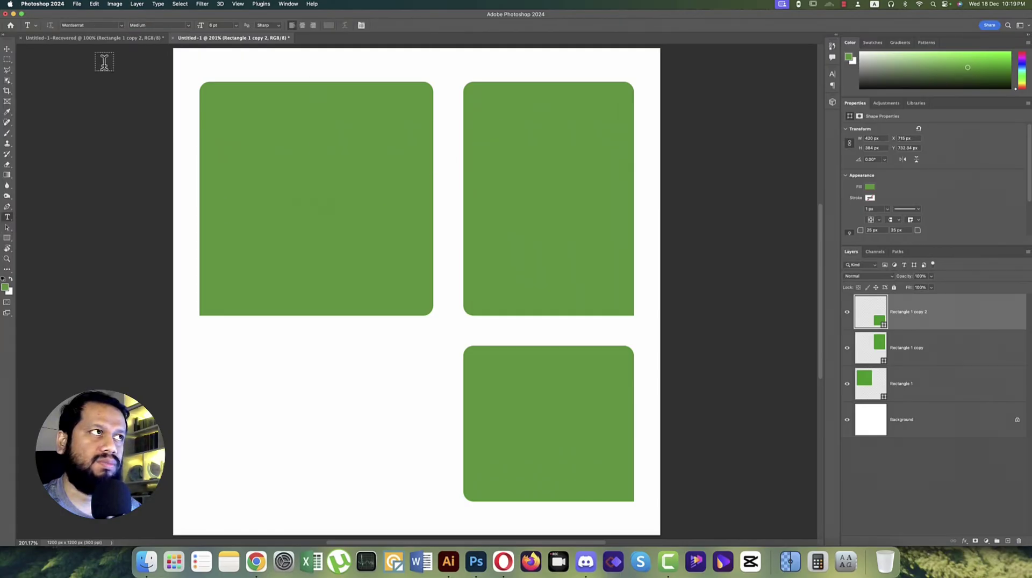
{"action": "left_click", "coordinate": [8, 50]}
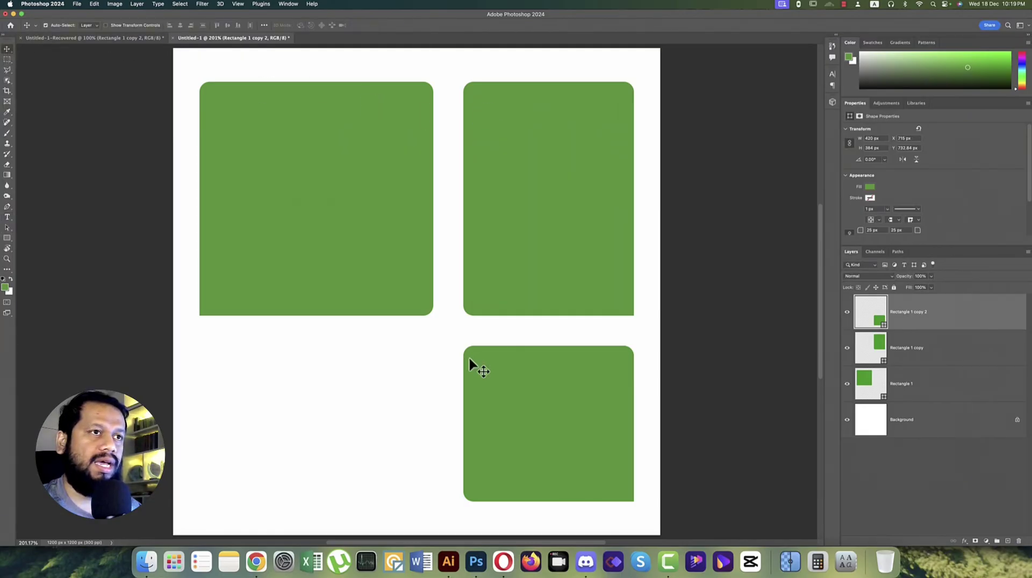
{"action": "left_click_drag", "start_coordinate": [526, 404], "coordinate": [540, 146]}
{"action": "left_click_drag", "start_coordinate": [550, 285], "coordinate": [567, 468]}
{"action": "key", "text": "super+z"}
{"action": "key", "text": "super+z"}
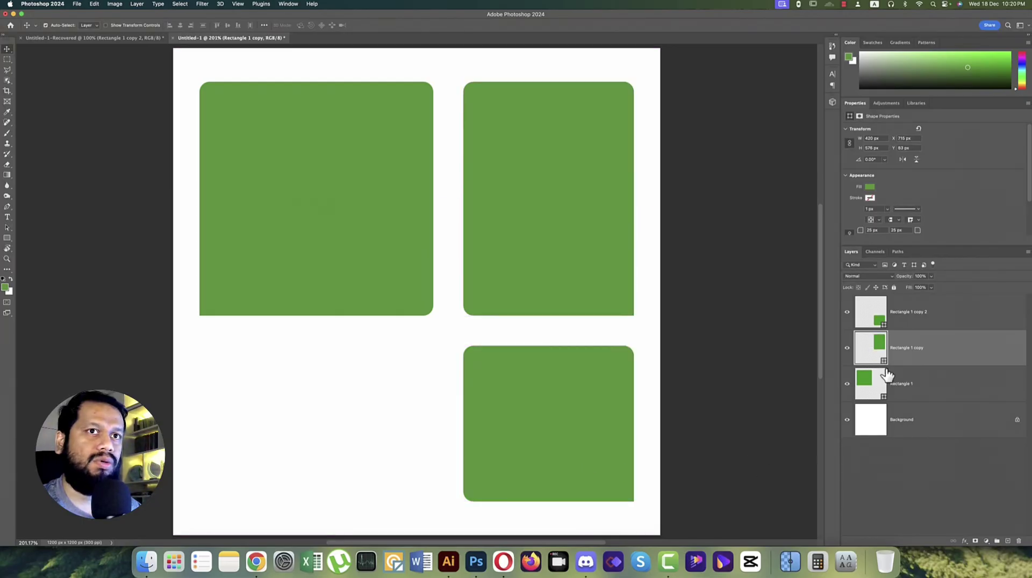
Flip the two right-hand rectangles vertically as a pair so the shorter one sits above the taller one.
{"action": "left_click", "coordinate": [919, 329], "text": "shift"}
{"action": "key", "text": "super+t"}
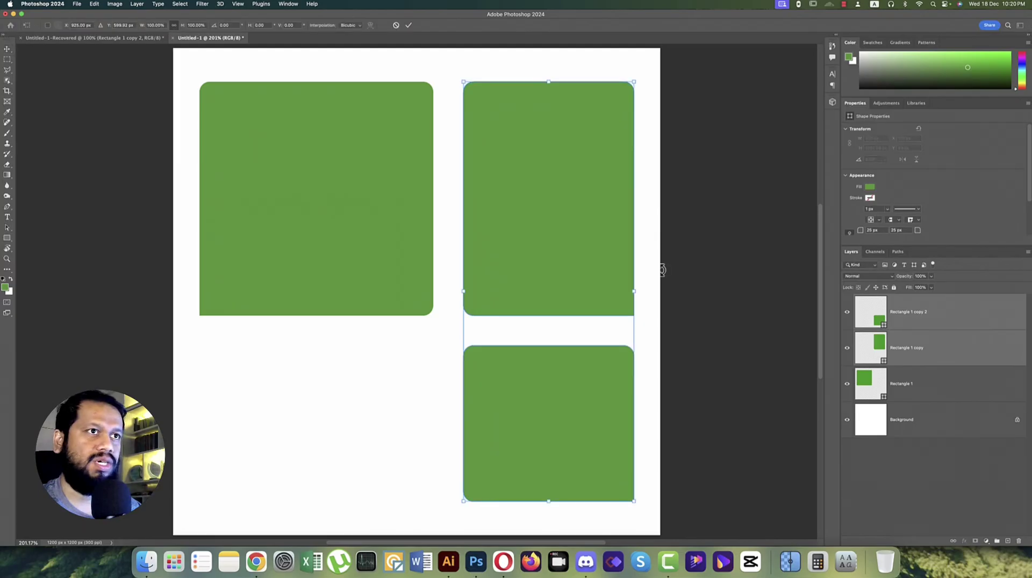
{"action": "right_click", "coordinate": [583, 221]}
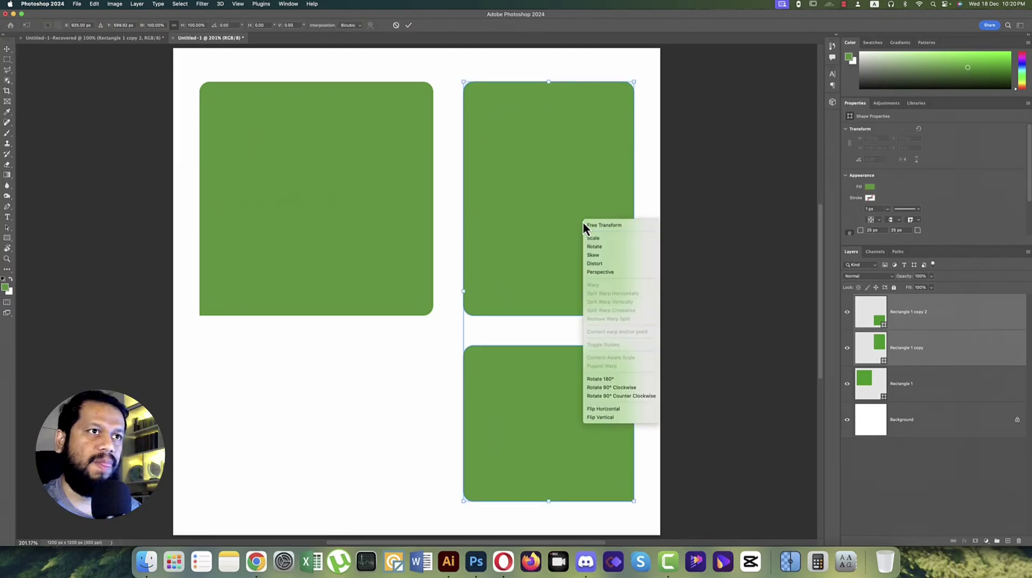
{"action": "left_click", "coordinate": [591, 416]}
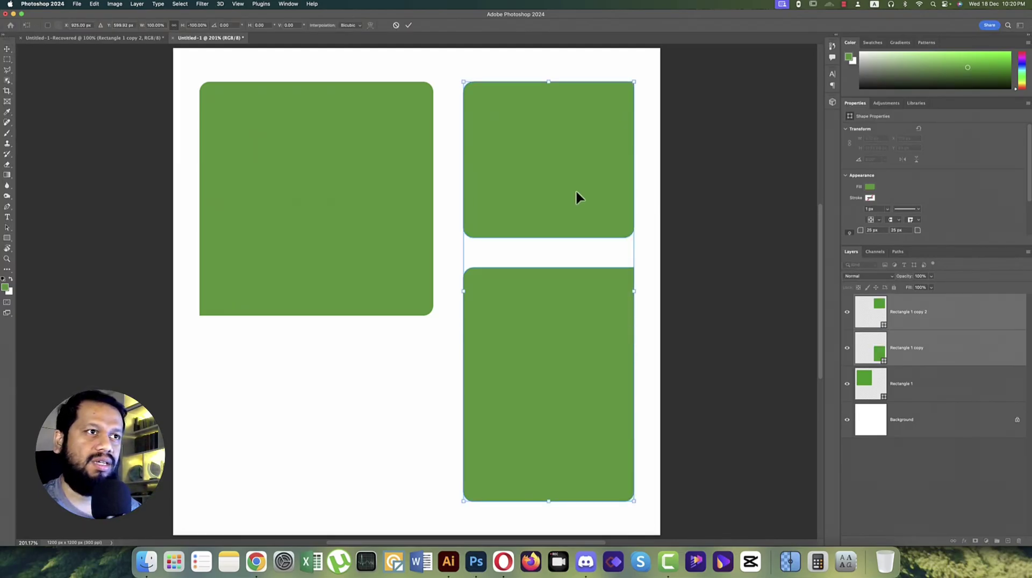
{"action": "key", "text": "Return"}
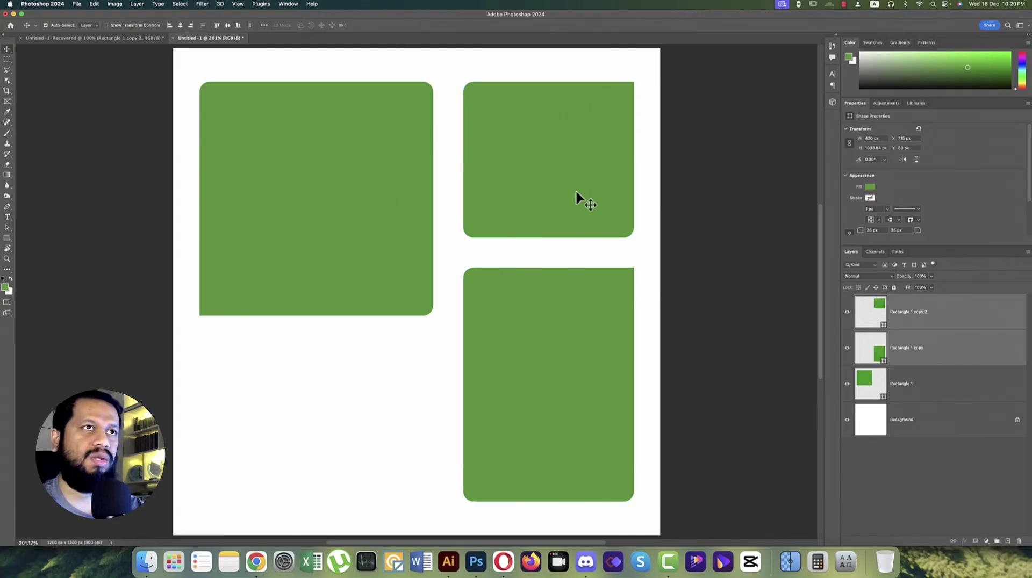
{"action": "left_click", "coordinate": [659, 223]}
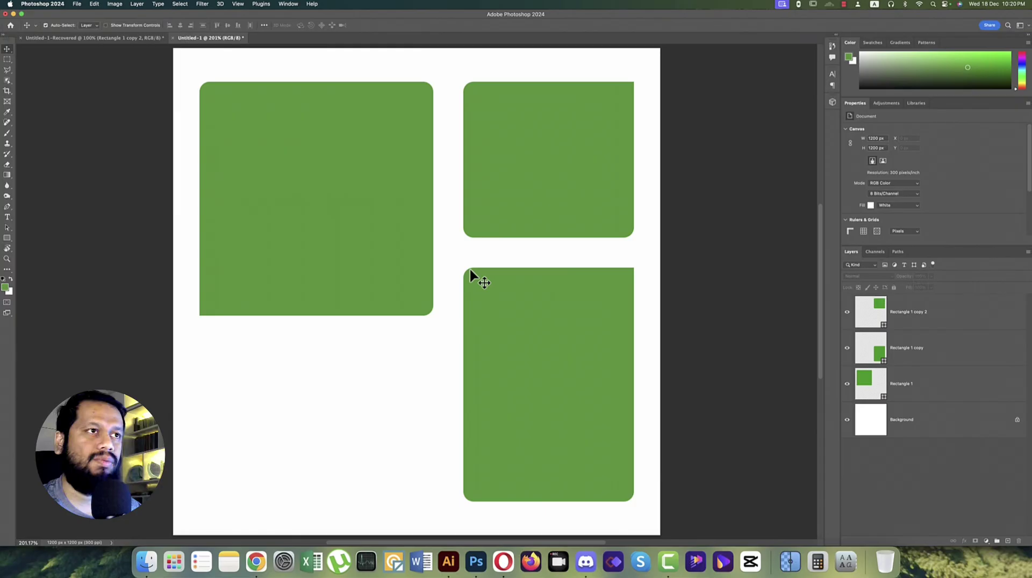
Change the fill of the upper-right rectangle to light grey.
{"action": "left_click", "coordinate": [583, 168]}
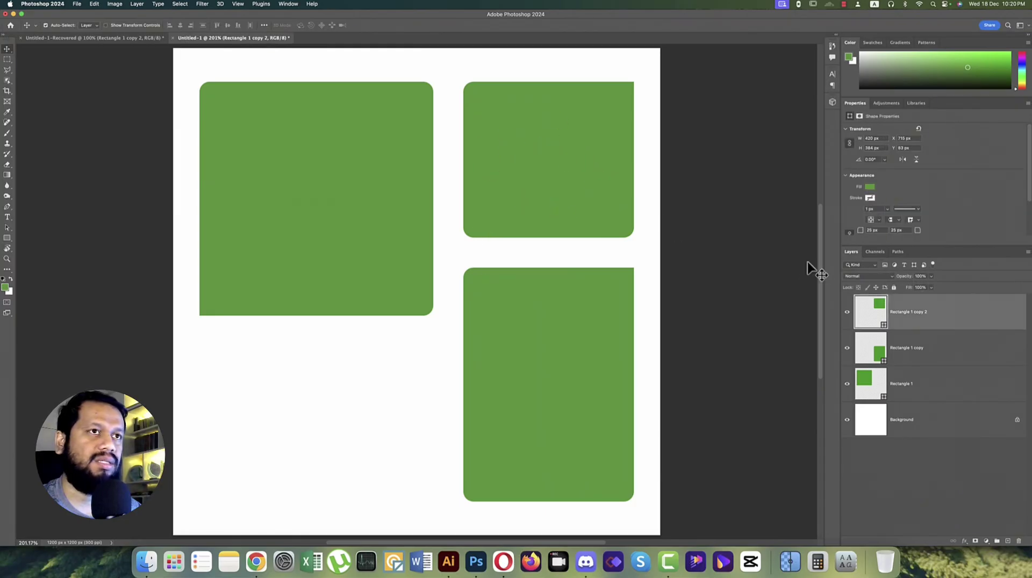
{"action": "double_click", "coordinate": [863, 314]}
{"action": "left_click_drag", "start_coordinate": [104, 172], "coordinate": [75, 181]}
{"action": "left_click", "coordinate": [278, 141]}
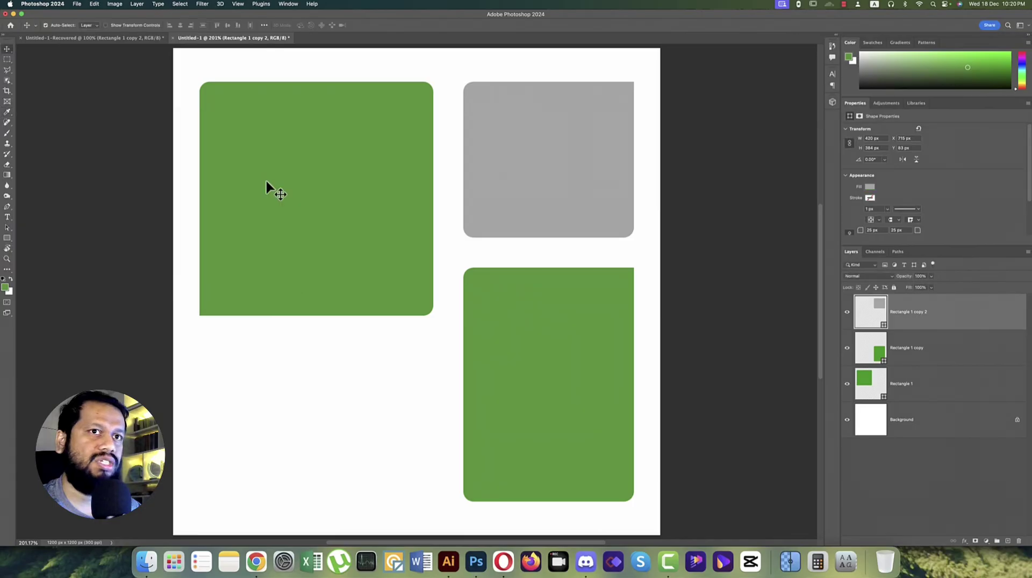
Rename the layer of the upper-right light grey rectangle as "Shape".
{"action": "left_click", "coordinate": [909, 386]}
{"action": "left_click", "coordinate": [847, 314]}
{"action": "left_click", "coordinate": [847, 313]}
{"action": "double_click", "coordinate": [906, 311]}
{"action": "key", "text": "BackSpace"}
{"action": "key", "text": "Return"}
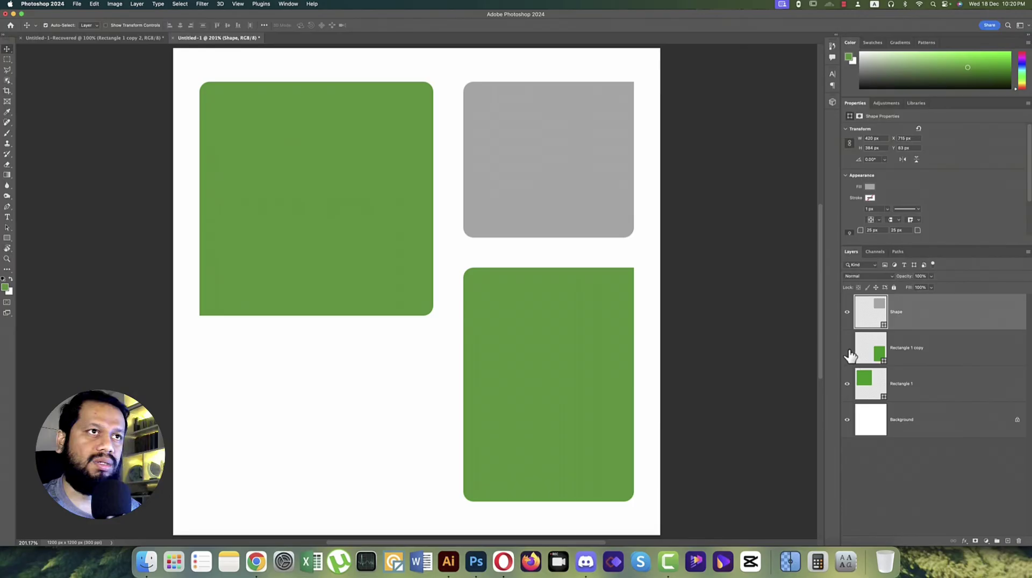
Rename the layer of the taller lower-right green rectangle as "Shape".
{"action": "double_click", "coordinate": [913, 349]}
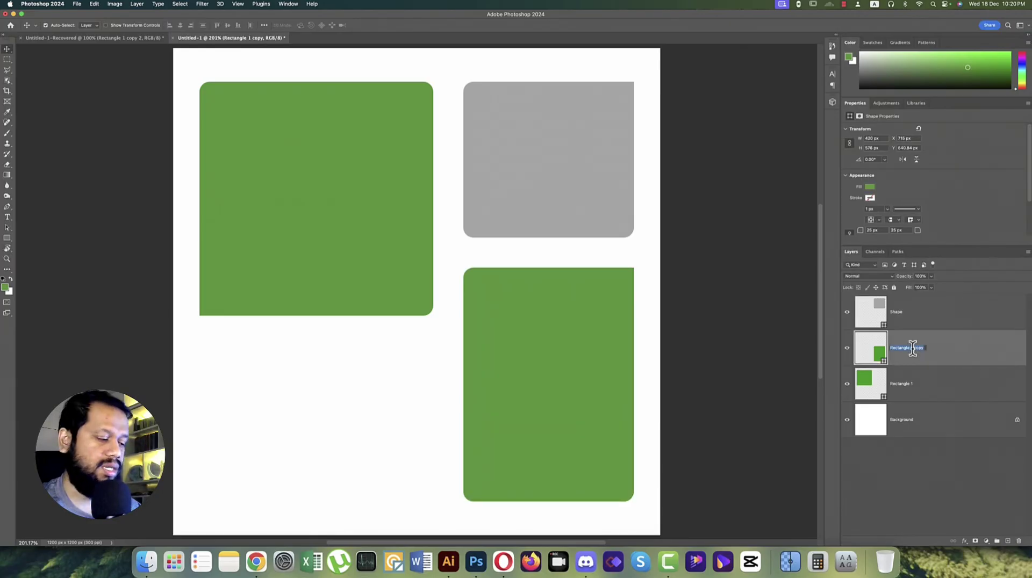
{"action": "type", "text": "Shape"}
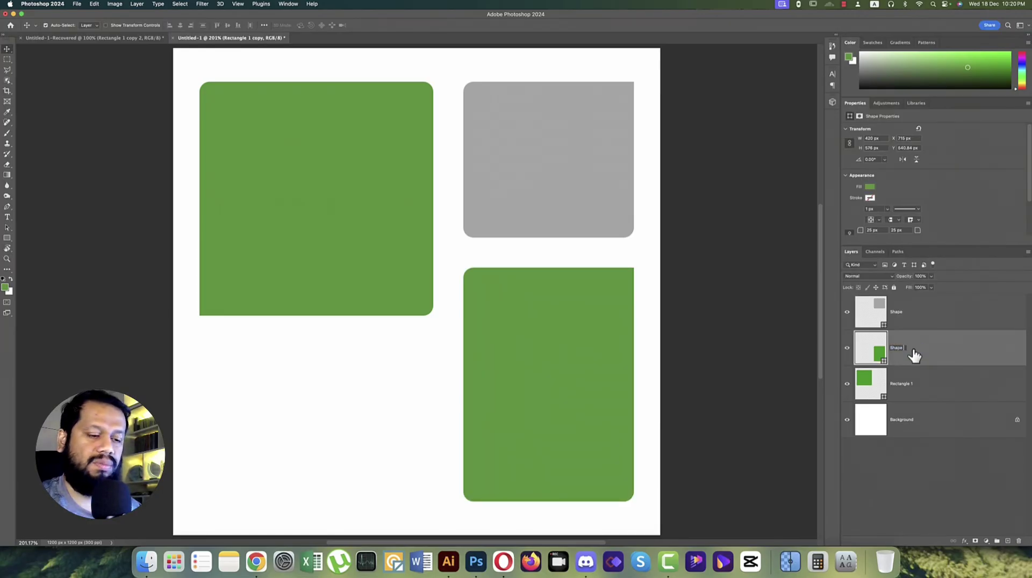
{"action": "key", "text": "Return"}
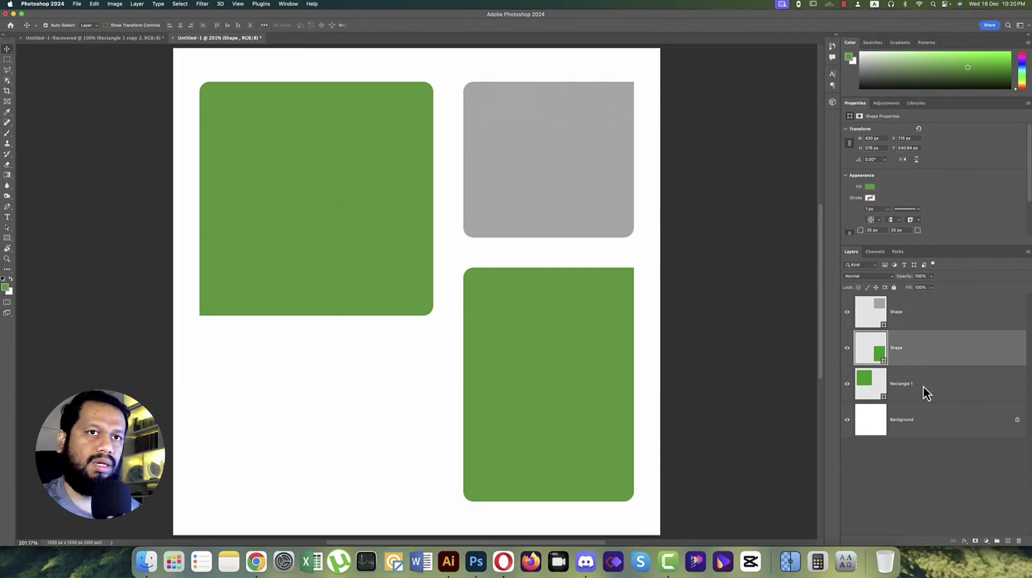
Change the fill of the lower-right rectangle to the darker grey #878787.
{"action": "double_click", "coordinate": [876, 352]}
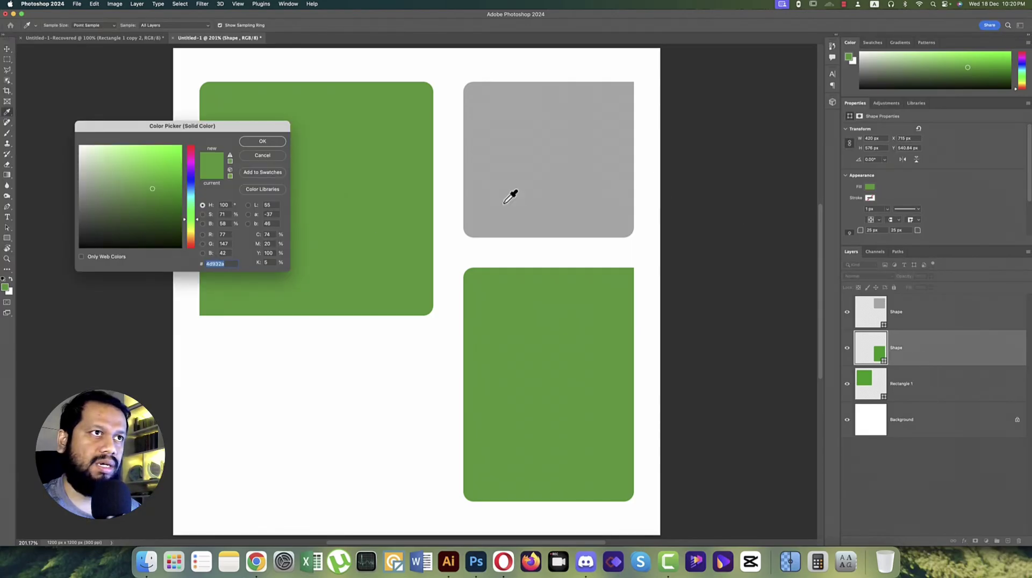
{"action": "left_click", "coordinate": [504, 202]}
{"action": "left_click", "coordinate": [80, 193]}
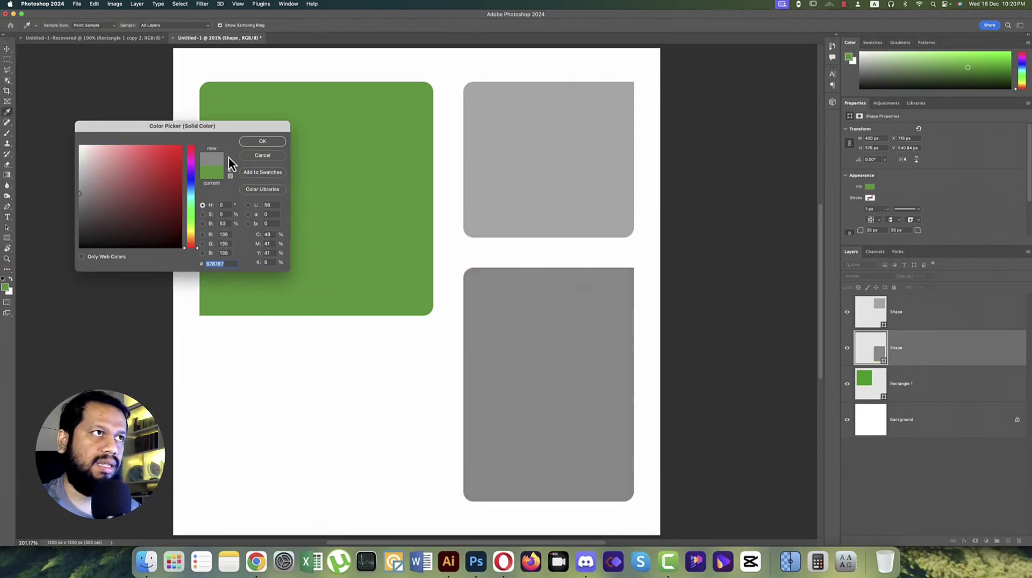
{"action": "left_click", "coordinate": [261, 142]}
Rename the layer of the large upper-left green square as "Shpe for photo".
{"action": "left_click", "coordinate": [866, 383]}
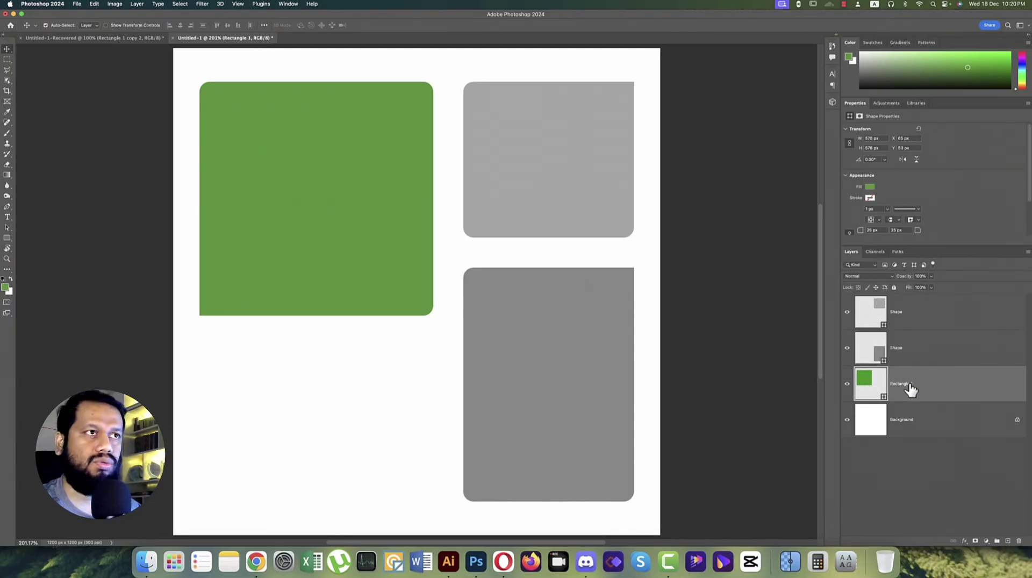
{"action": "type", "text": "Shpe fo"}
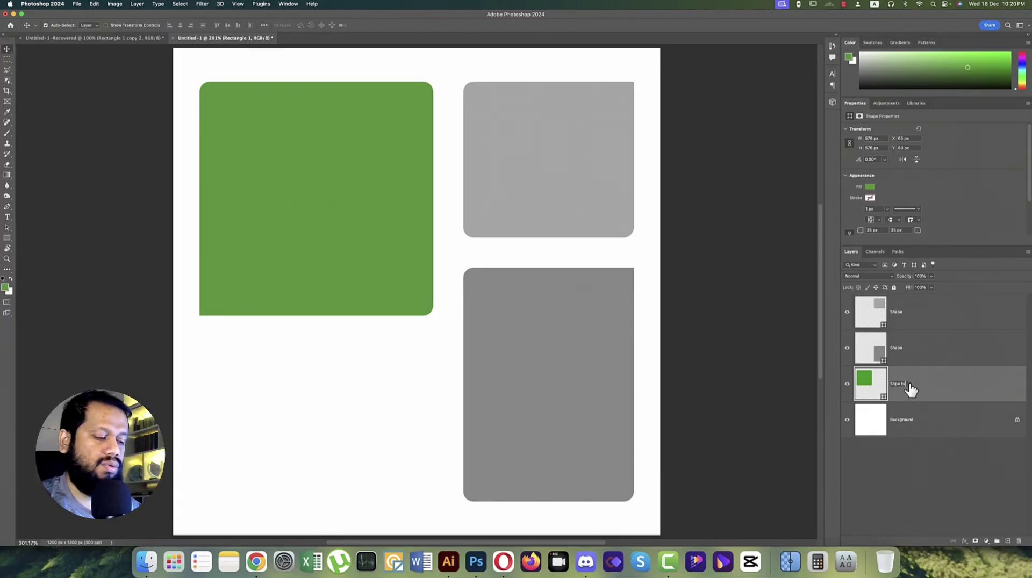
{"action": "type", "text": "r photo"}
{"action": "key", "text": "Return"}
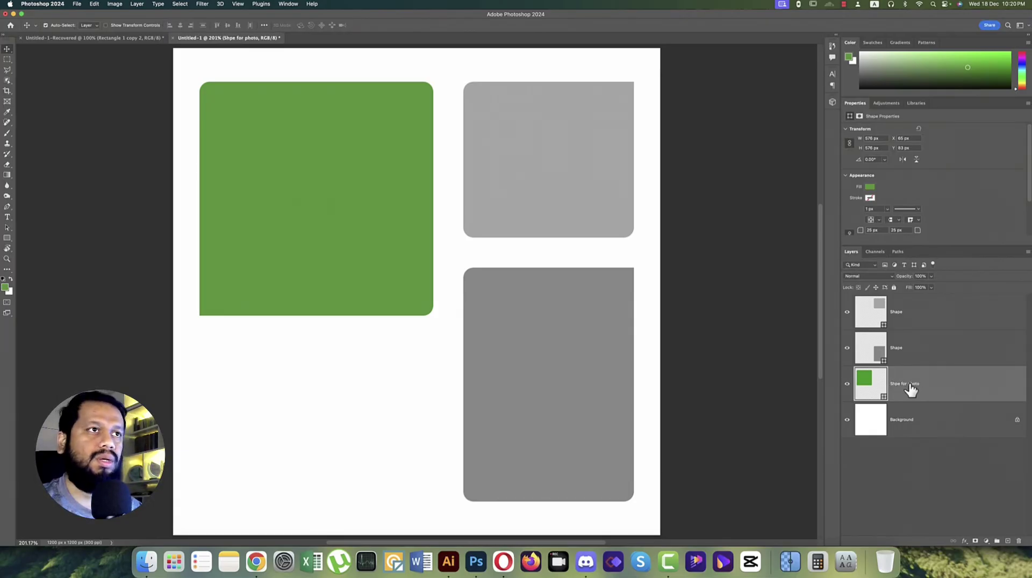
Add a text layer reading "YOU SHOULD TRY OUR TASTY BREAD & CAKES" below the green square.
{"action": "left_click", "coordinate": [534, 171]}
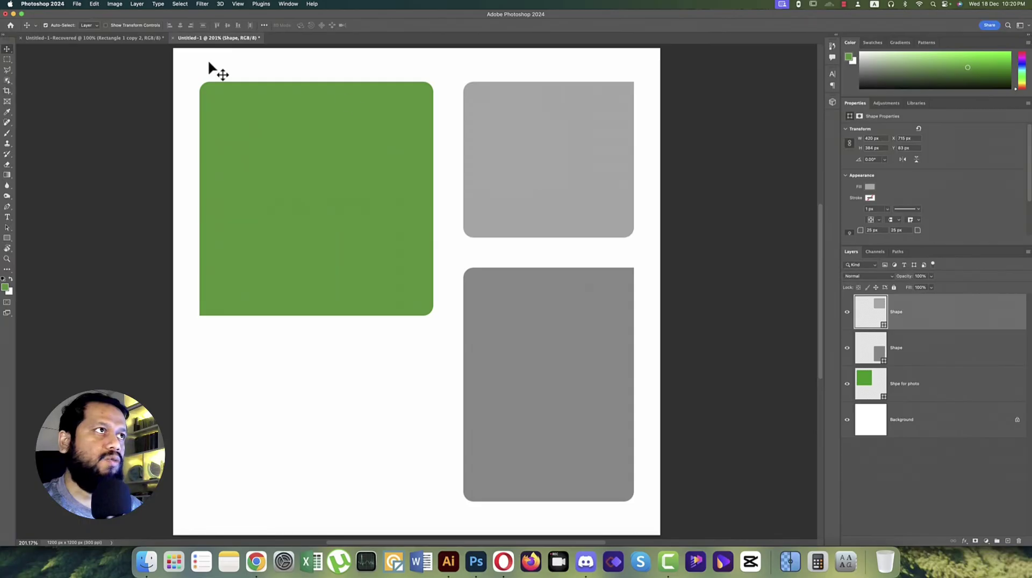
{"action": "left_click", "coordinate": [7, 217]}
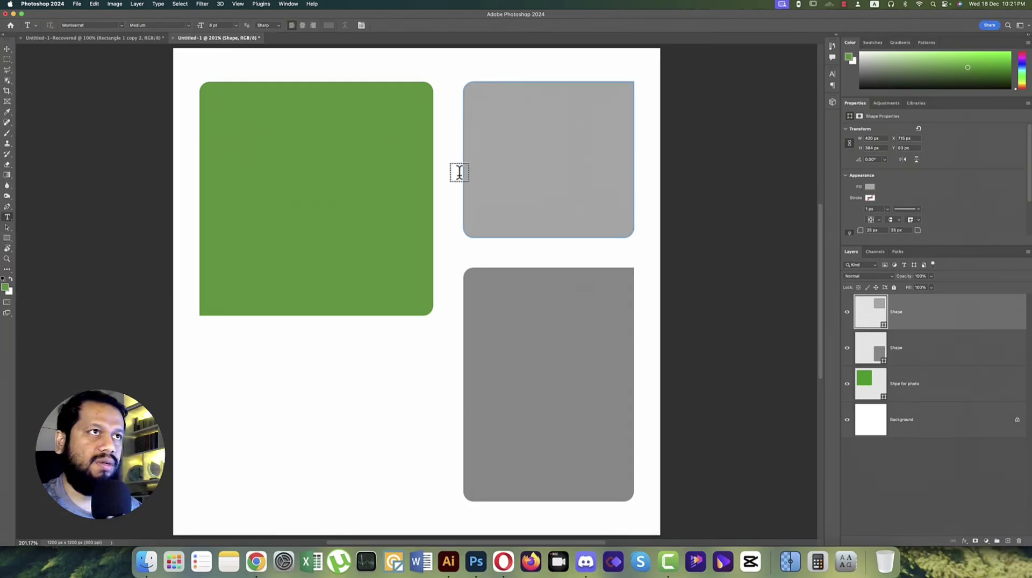
{"action": "left_click", "coordinate": [306, 349]}
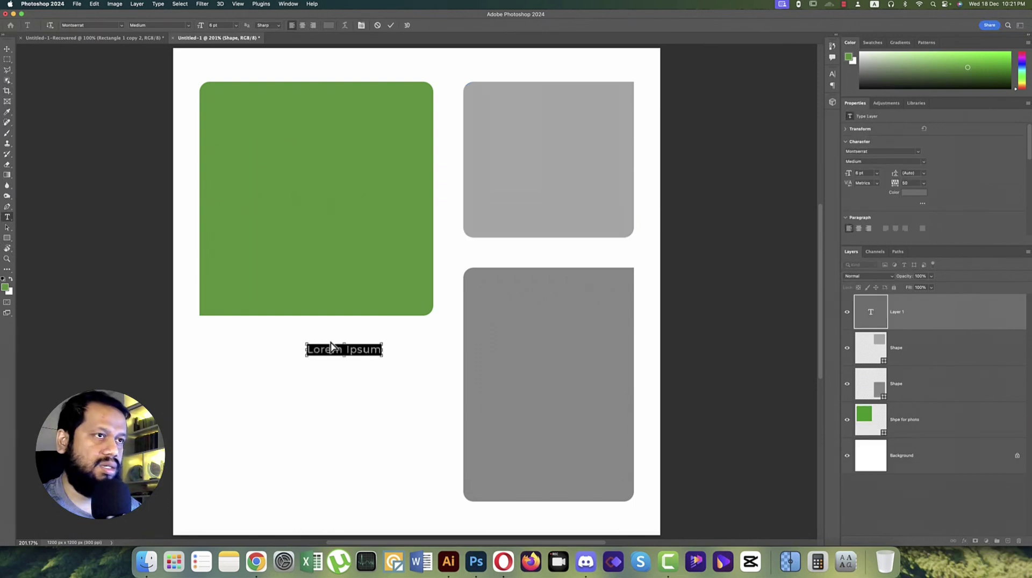
{"action": "type", "text": "YOU SHOULD TRY OUR TASTY BREAD & CAKES"}
Enlarge the headline text to about 9.4 pt and place it on the upper-right light grey rectangle.
{"action": "left_click", "coordinate": [7, 48]}
{"action": "key", "text": "super+t"}
{"action": "left_click_drag", "start_coordinate": [385, 373], "coordinate": [424, 371]}
{"action": "left_click_drag", "start_coordinate": [332, 389], "coordinate": [551, 207]}
{"action": "key", "text": "Return"}
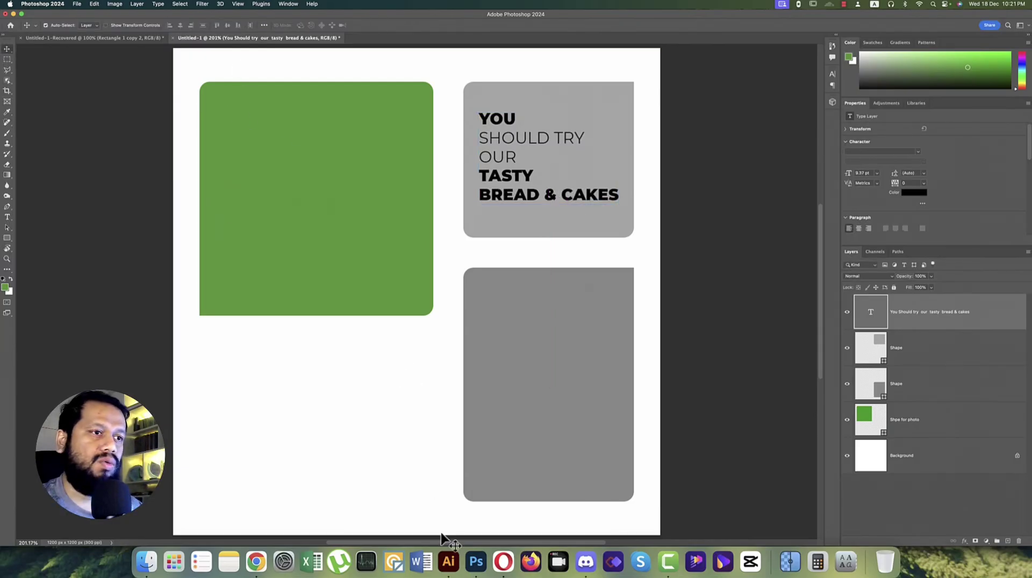
Switch to Illustrator and select all parts of the wheat icon in the reference design's beige box for copying.
{"action": "left_click", "coordinate": [448, 561]}
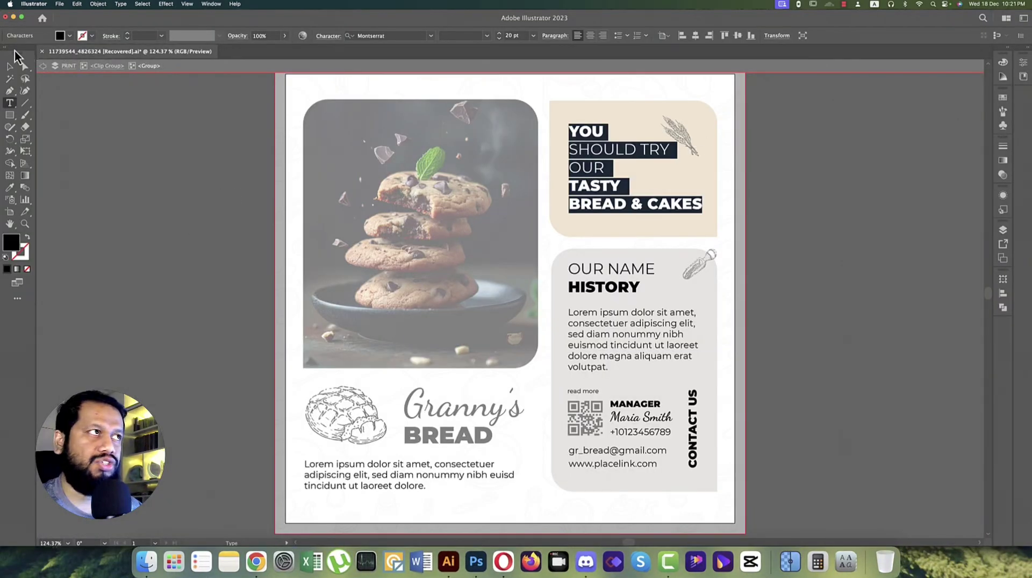
{"action": "left_click", "coordinate": [10, 66]}
{"action": "left_click", "coordinate": [685, 134]}
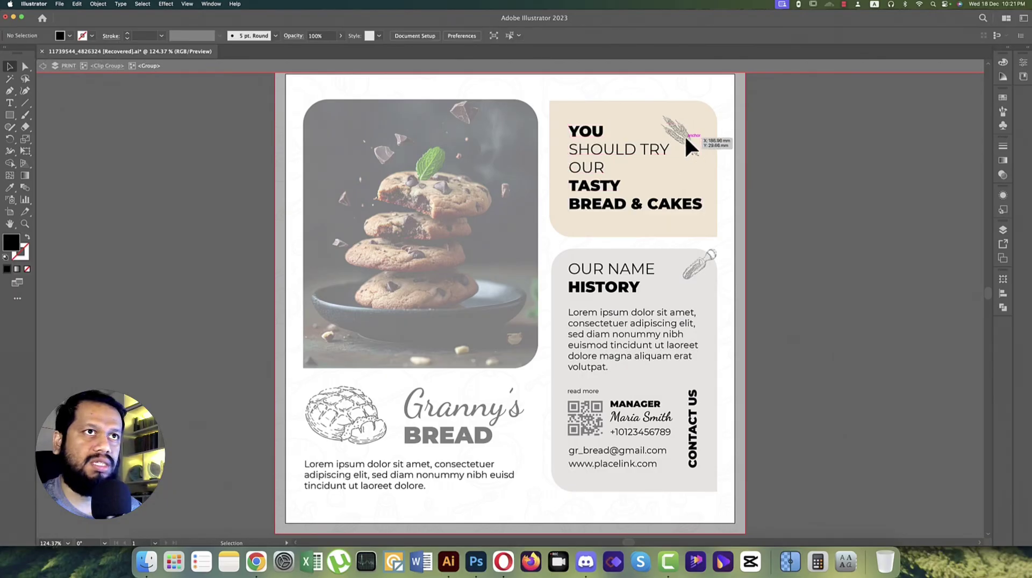
{"action": "double_click", "coordinate": [685, 134]}
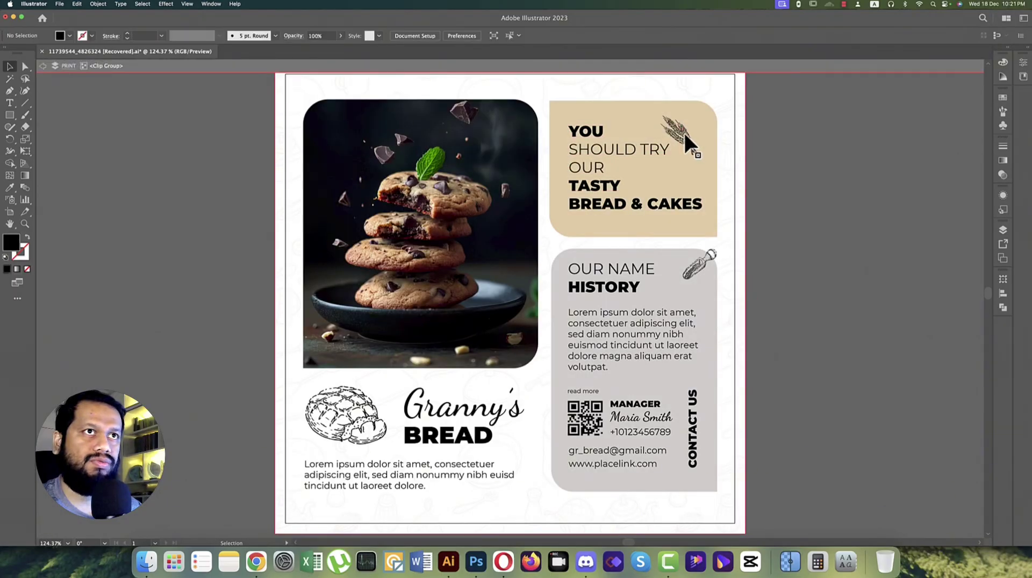
{"action": "double_click", "coordinate": [684, 134]}
{"action": "left_click", "coordinate": [684, 135]}
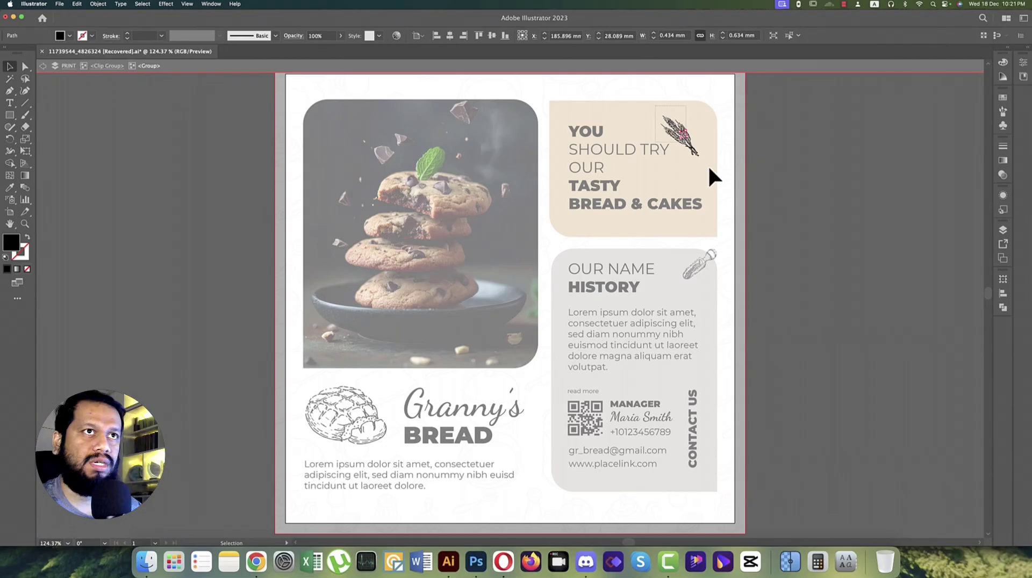
{"action": "key", "text": "super+a"}
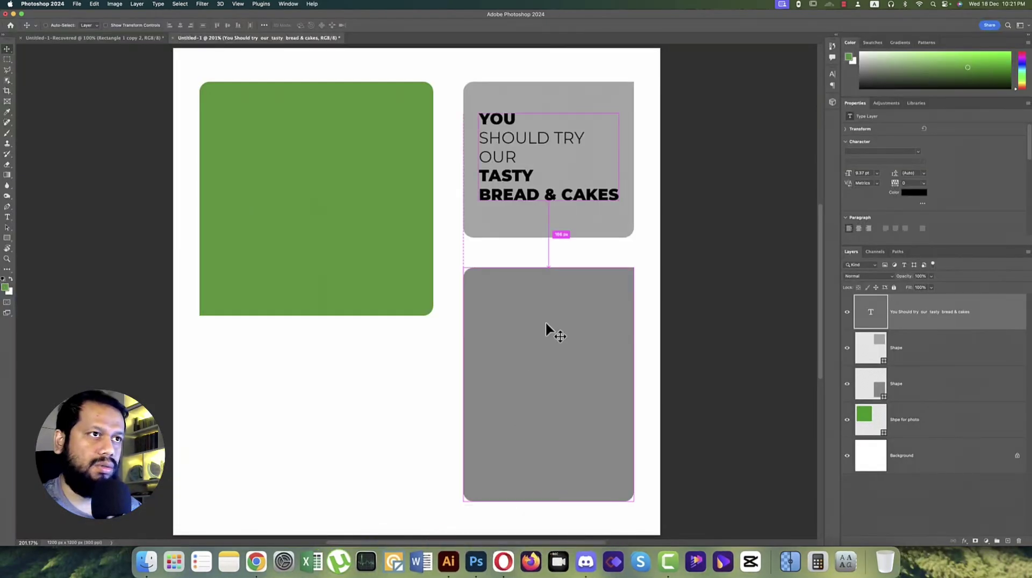
Paste the wheat icon into the Photoshop flyer as a smart object and place it at the light grey rectangle's upper-right corner.
{"action": "key", "text": "super+v"}
{"action": "left_click", "coordinate": [441, 195]}
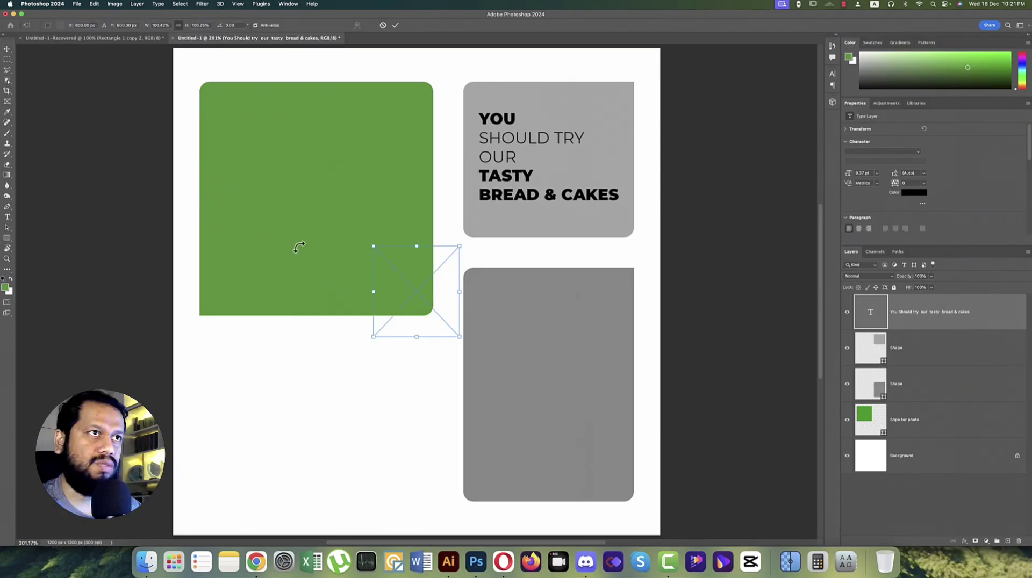
{"action": "left_click_drag", "start_coordinate": [393, 312], "coordinate": [612, 129]}
{"action": "key", "text": "Return"}
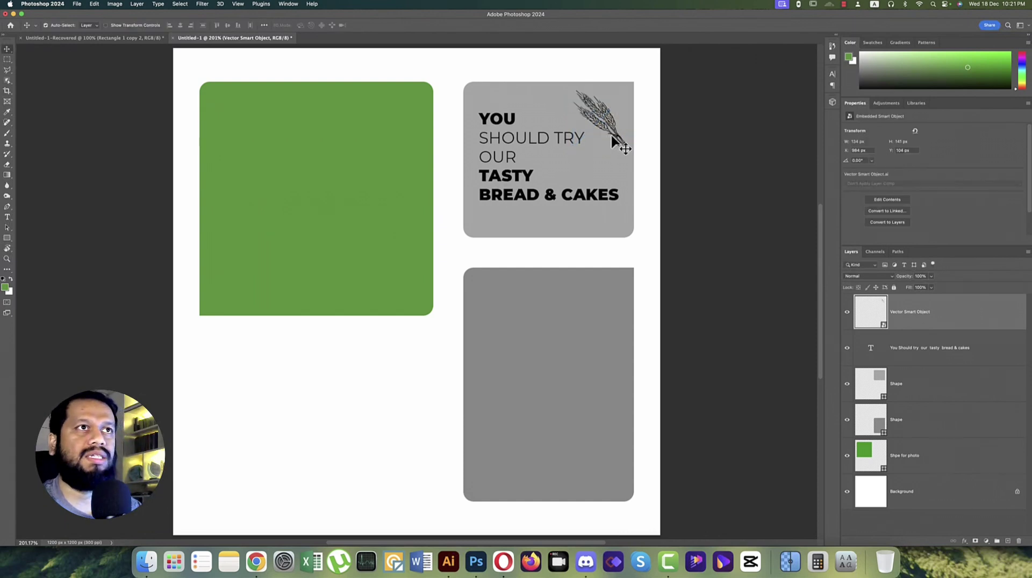
Open the wheat smart object's contents in Illustrator, examine the vector artwork, and close that file.
{"action": "double_click", "coordinate": [882, 328]}
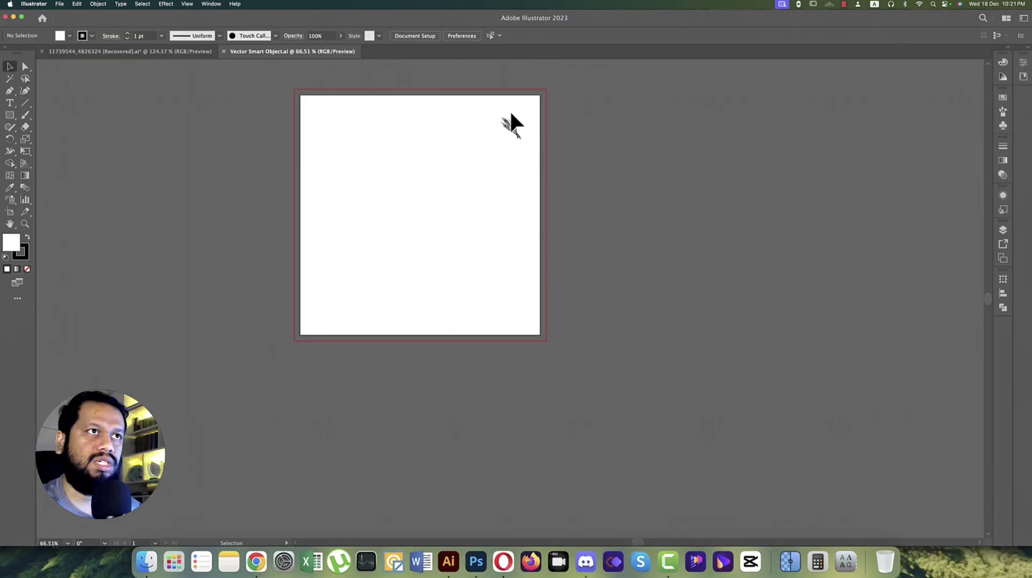
{"action": "scroll", "coordinate": [510, 113], "scroll_direction": "up", "scroll_amount": 5}
{"action": "left_click", "coordinate": [542, 198]}
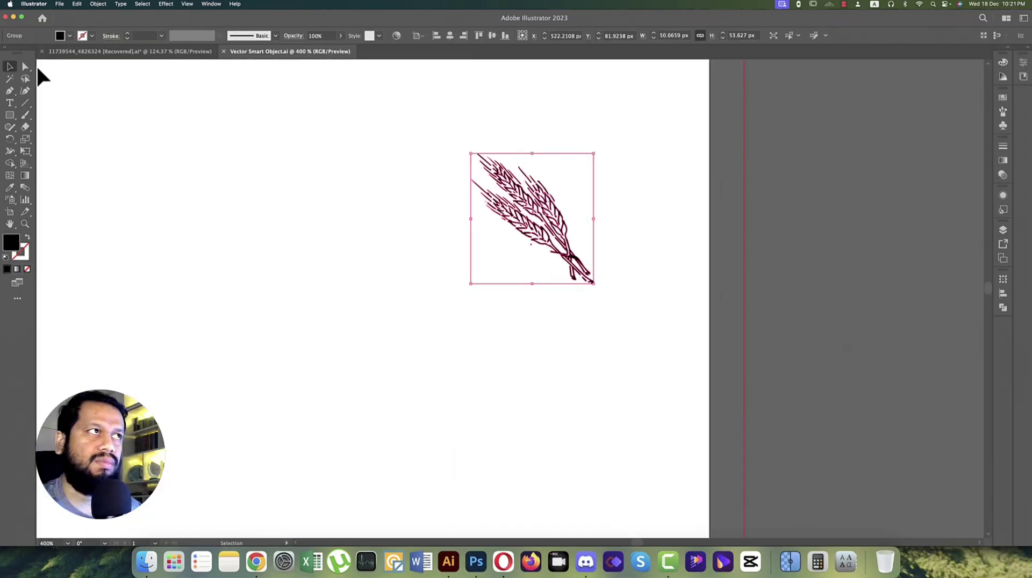
{"action": "left_click", "coordinate": [223, 52]}
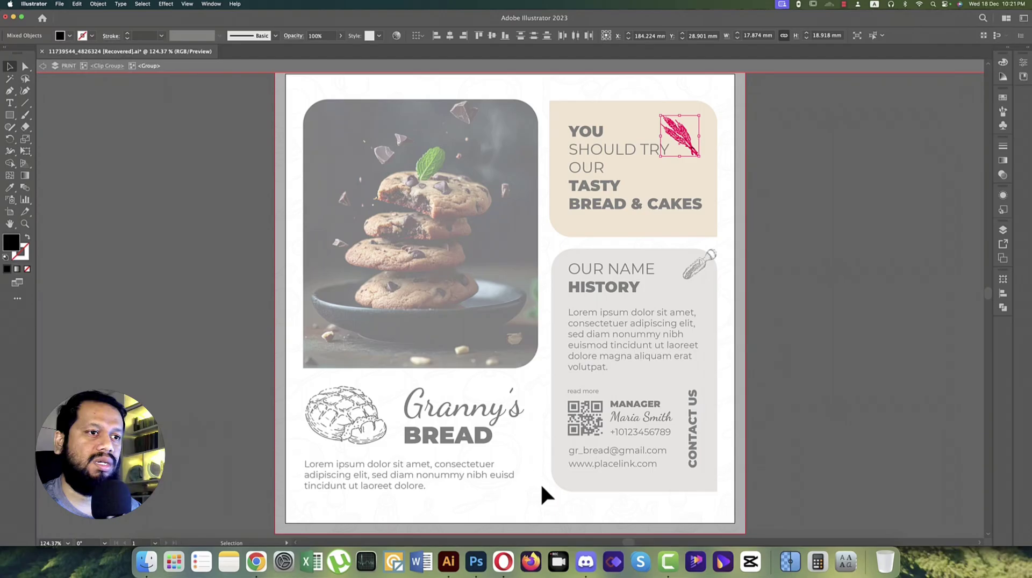
Return to Photoshop and rename the wheat smart object's layer as "Icone".
{"action": "left_click", "coordinate": [476, 561]}
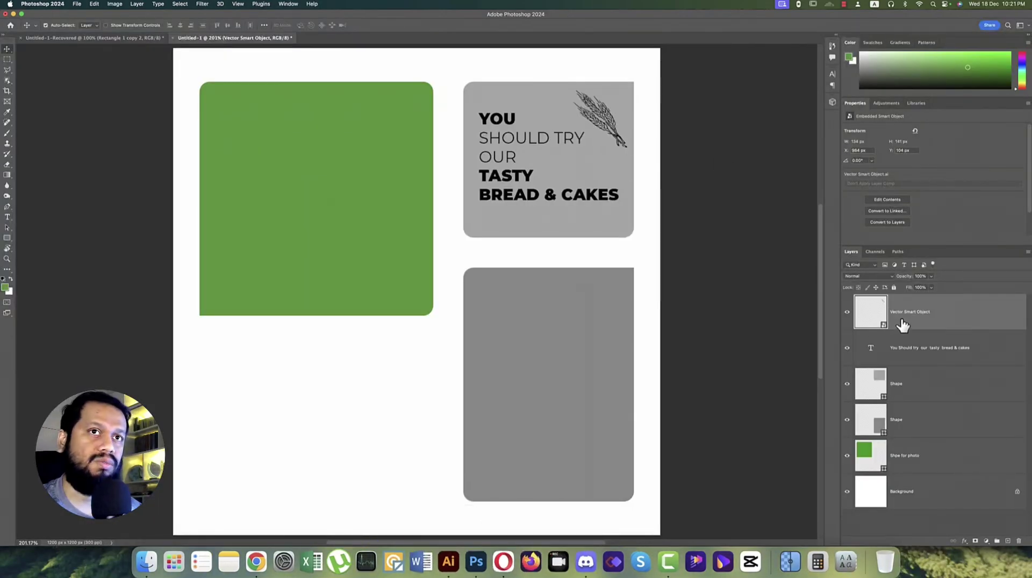
{"action": "type", "text": "lone"}
{"action": "key", "text": "Return"}
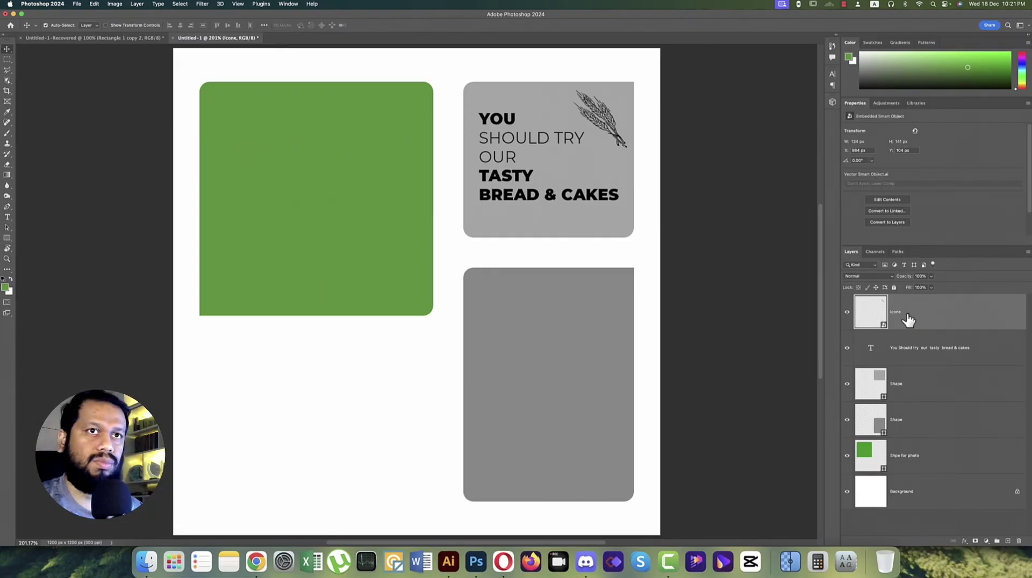
Switch to Illustrator and copy the hex code of the beige headline rectangle's fill colour in the reference design.
{"action": "left_click", "coordinate": [543, 217]}
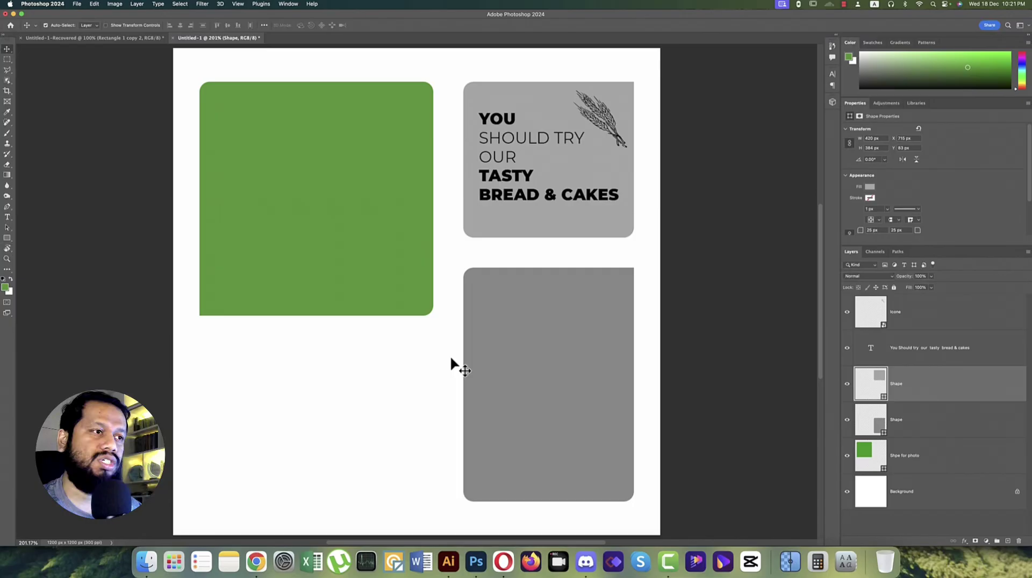
{"action": "left_click", "coordinate": [452, 560]}
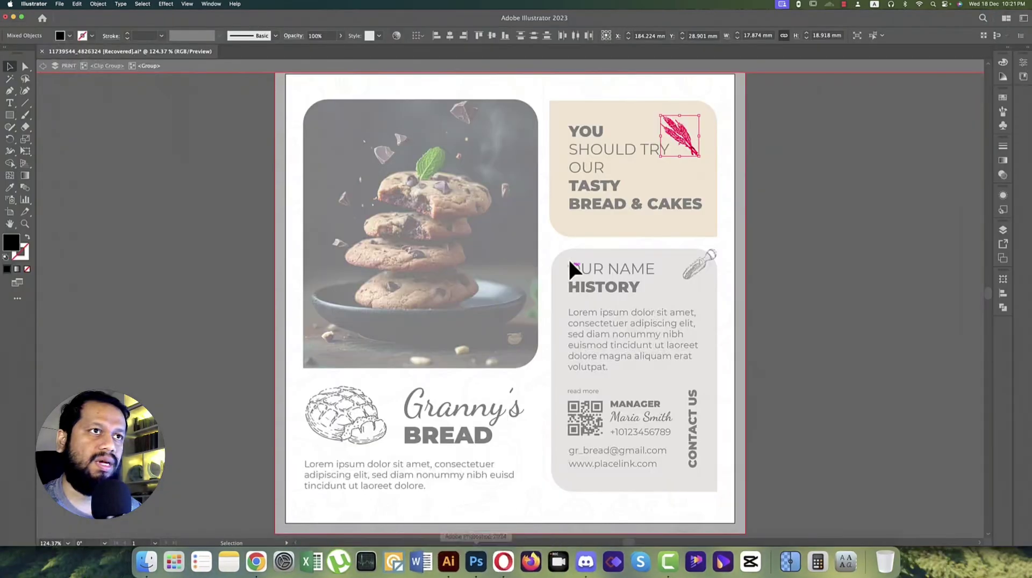
{"action": "left_click", "coordinate": [815, 234]}
{"action": "left_click", "coordinate": [668, 182]}
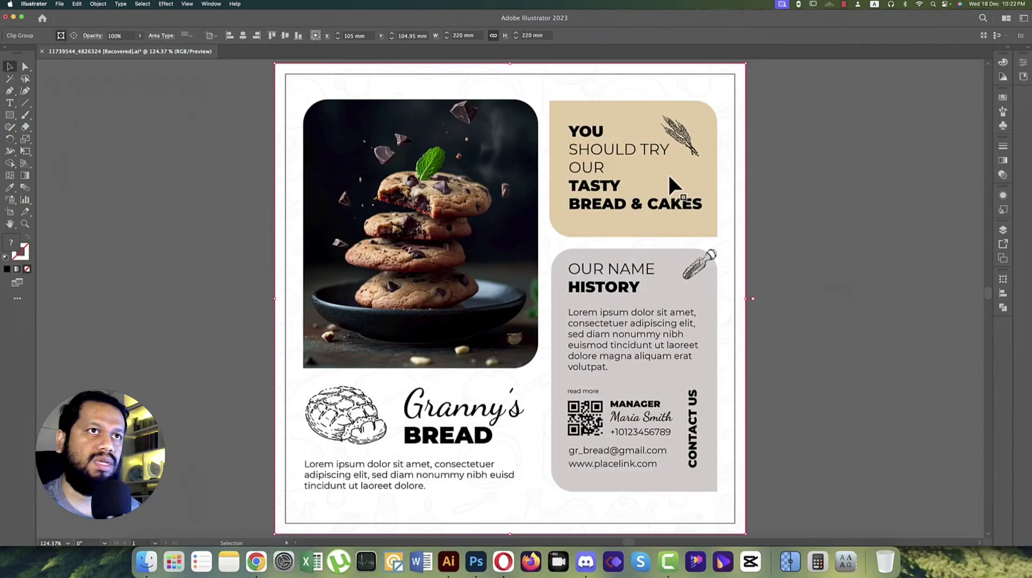
{"action": "double_click", "coordinate": [668, 173]}
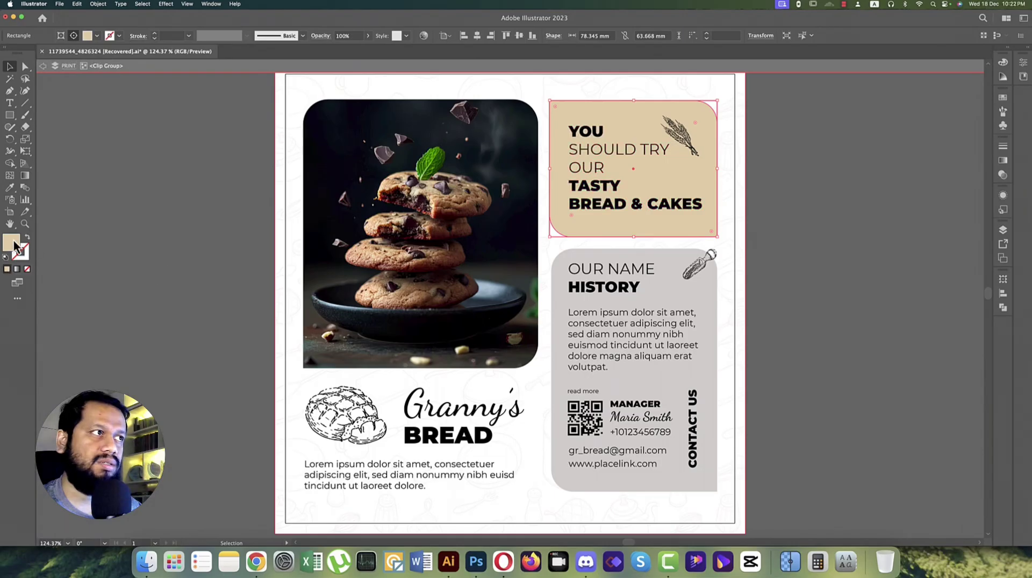
{"action": "double_click", "coordinate": [13, 244]}
{"action": "right_click", "coordinate": [619, 235]}
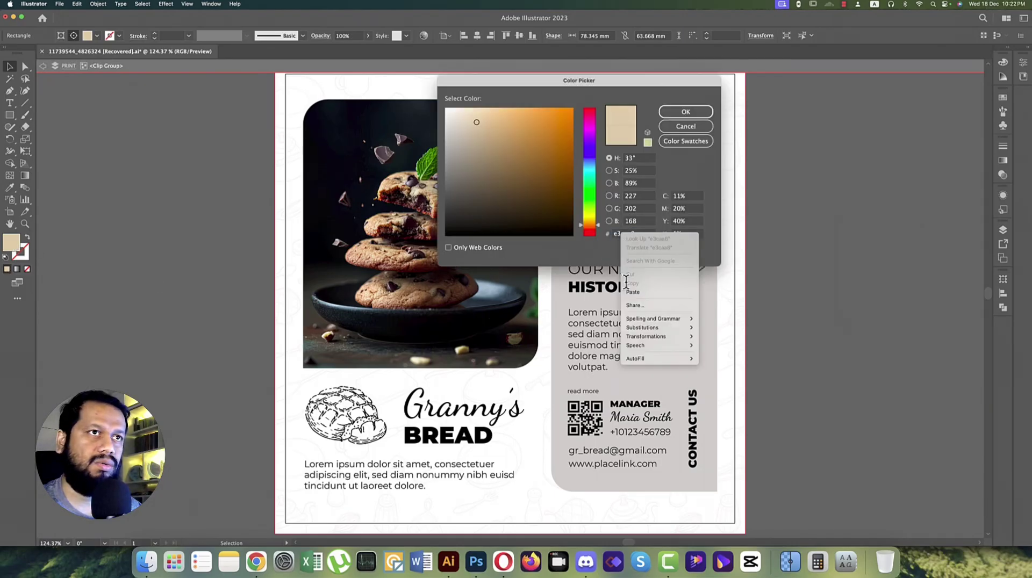
{"action": "left_click", "coordinate": [614, 238]}
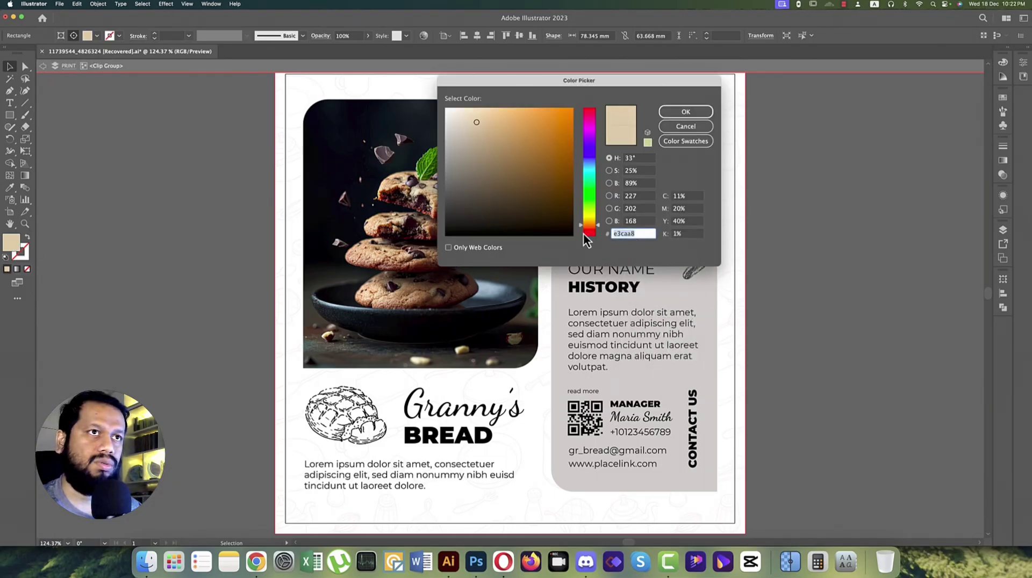
Return to Photoshop and set the upper-right rectangle's fill to beige #e3caa8.
{"action": "left_click", "coordinate": [476, 562]}
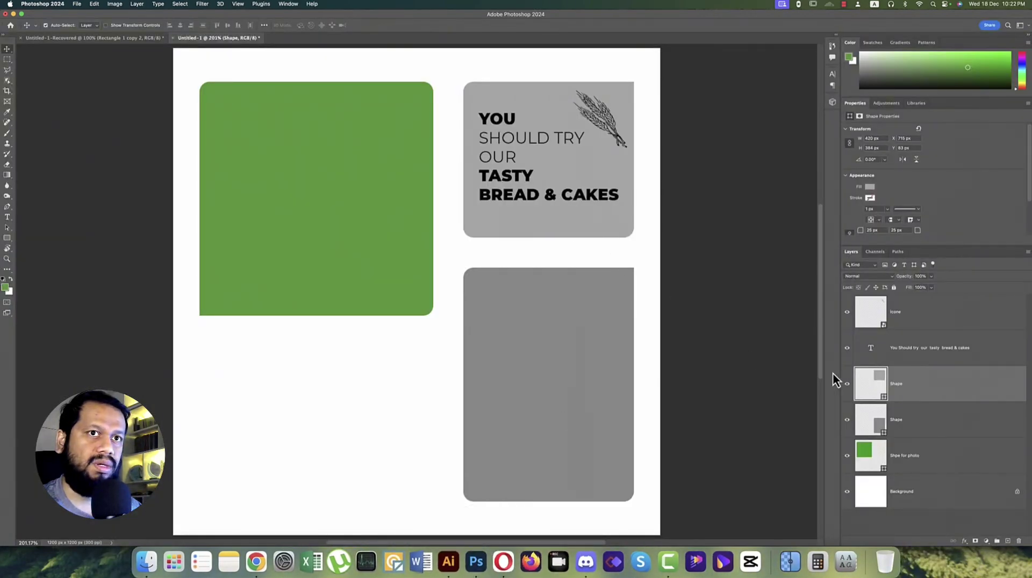
{"action": "double_click", "coordinate": [864, 388]}
{"action": "type", "text": "e3caa8"}
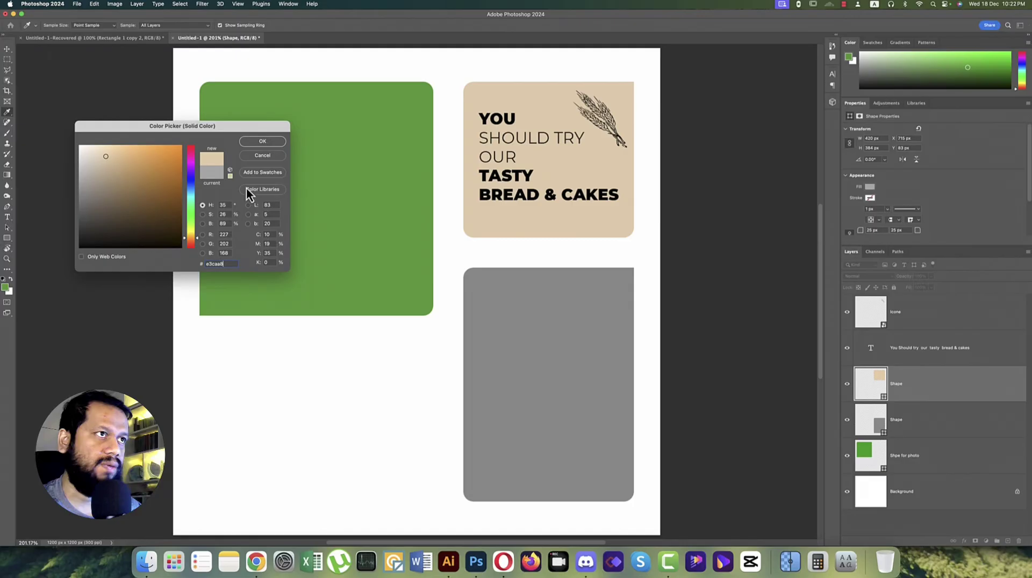
{"action": "left_click", "coordinate": [255, 143]}
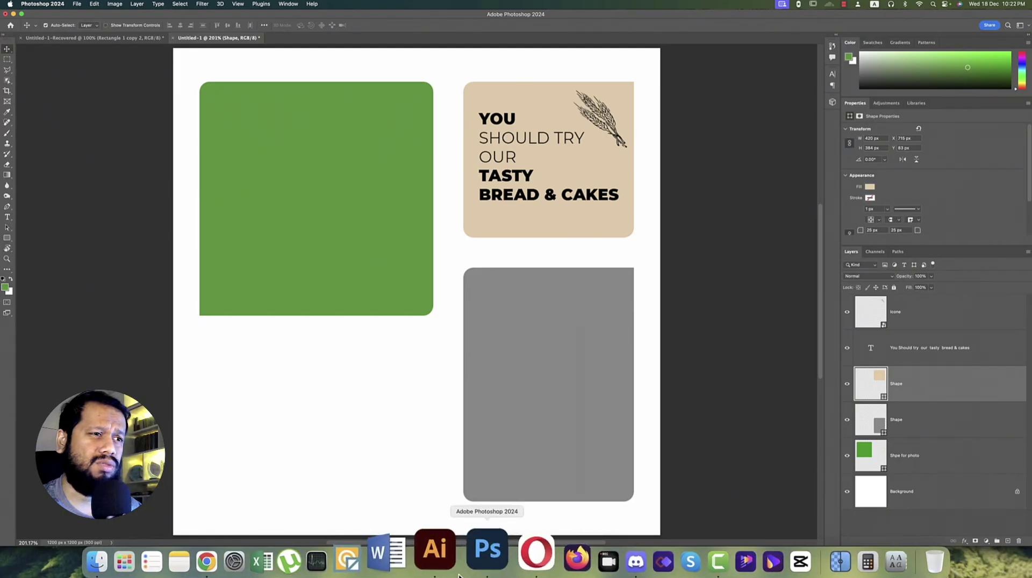
Switch to Illustrator, close the colour picker, and copy the "OUR NAME HISTORY" heading text from the reference design.
{"action": "left_click", "coordinate": [449, 562]}
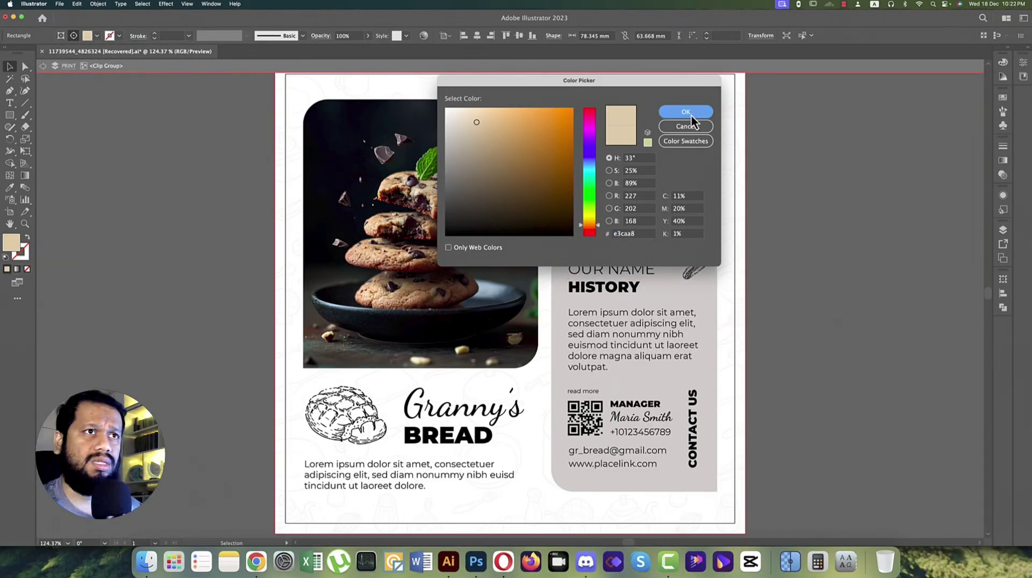
{"action": "left_click", "coordinate": [690, 114]}
{"action": "left_click", "coordinate": [590, 275]}
{"action": "double_click", "coordinate": [590, 275]}
{"action": "left_click", "coordinate": [599, 289]}
{"action": "double_click", "coordinate": [604, 293]}
{"action": "key", "text": "super+a"}
{"action": "key", "text": "super+c"}
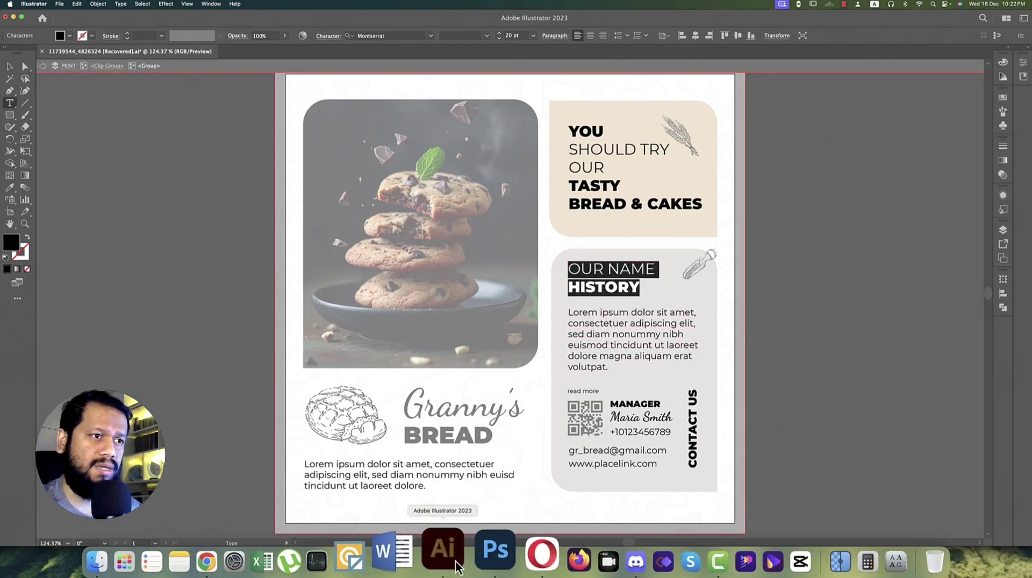
Return to Photoshop and paste the copied heading "OUR NAME HISTORY" as a text layer below the green square.
{"action": "left_click", "coordinate": [476, 563]}
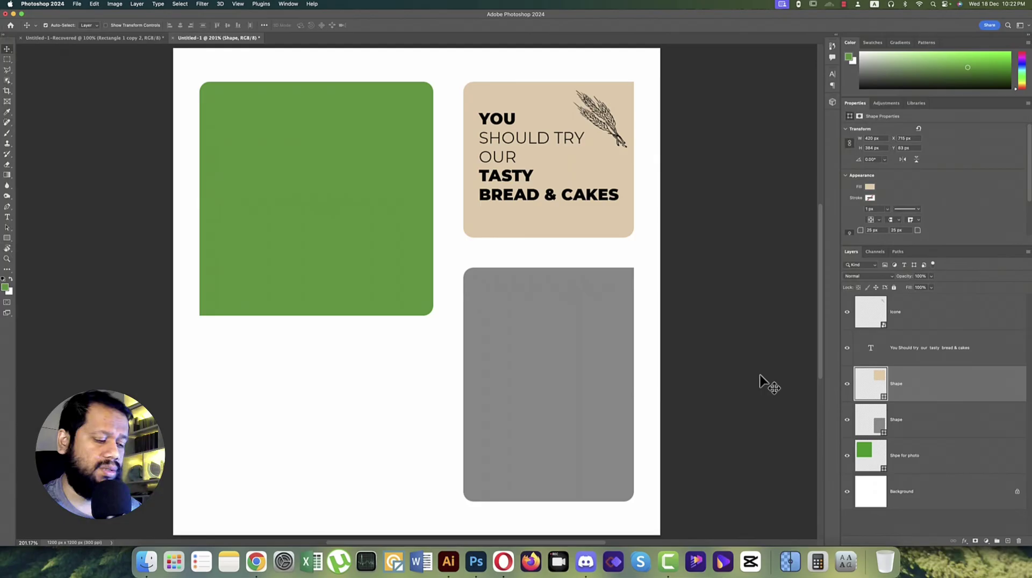
{"action": "key", "text": "t"}
{"action": "left_click", "coordinate": [382, 375]}
{"action": "key", "text": "super+v"}
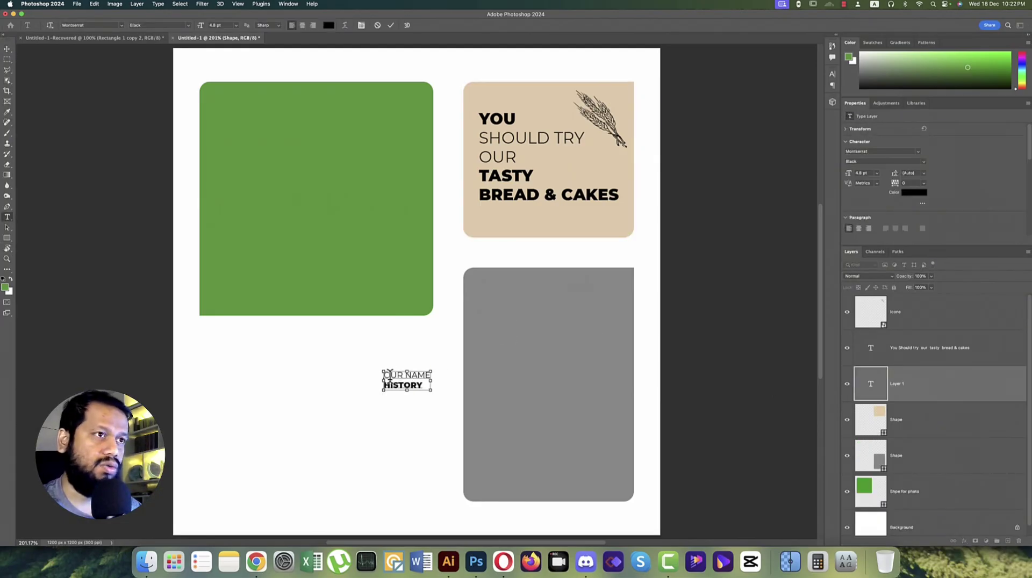
Enlarge the "OUR NAME HISTORY" heading and place it near the top of the lower-right grey rectangle.
{"action": "left_click", "coordinate": [7, 48]}
{"action": "key", "text": "super+t"}
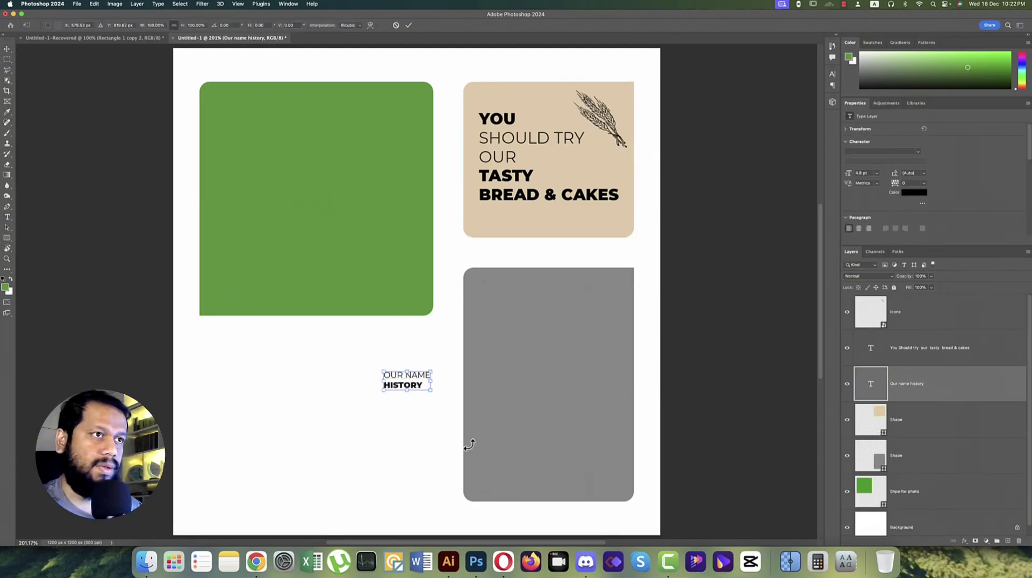
{"action": "left_click_drag", "start_coordinate": [434, 394], "coordinate": [527, 315]}
{"action": "key", "text": "Return"}
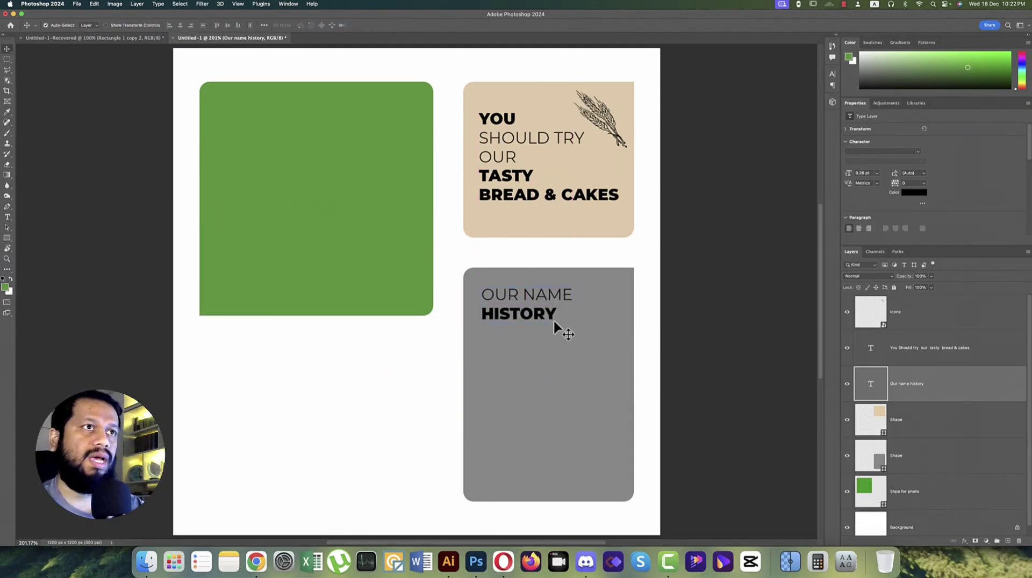
Set the "YOU SHOULD TRY OUR TASTY BREAD & CAKES" text to 10 pt and reposition it within the beige rectangle.
{"action": "left_click", "coordinate": [533, 208]}
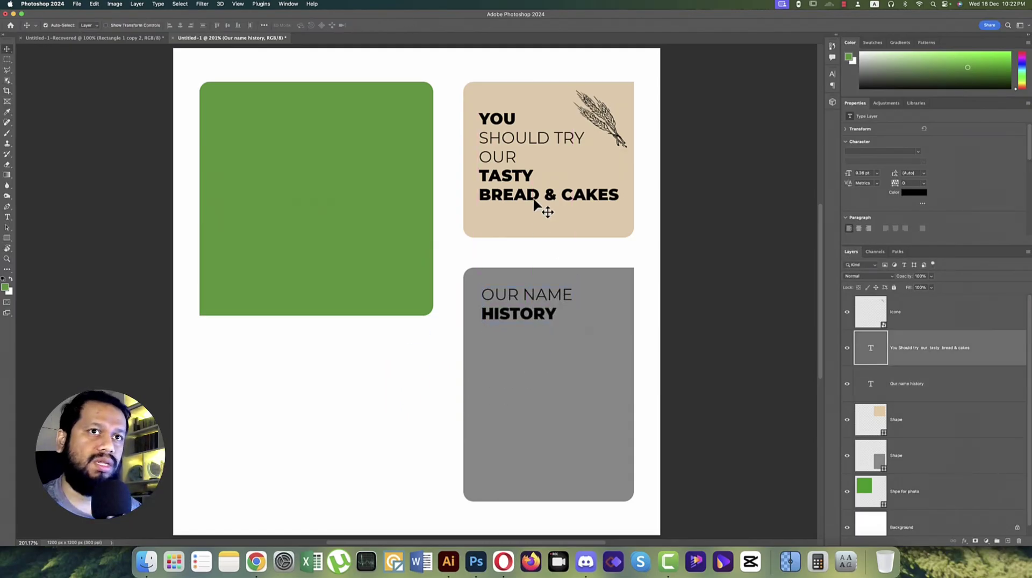
{"action": "left_click", "coordinate": [870, 172]}
{"action": "type", "text": "10"}
{"action": "key", "text": "Return"}
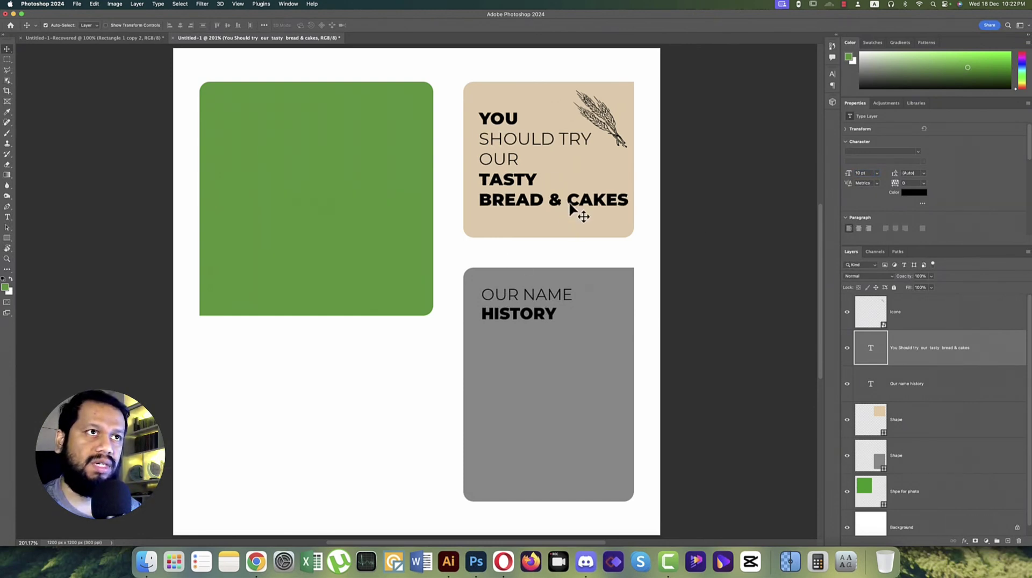
{"action": "left_click_drag", "start_coordinate": [571, 201], "coordinate": [553, 251]}
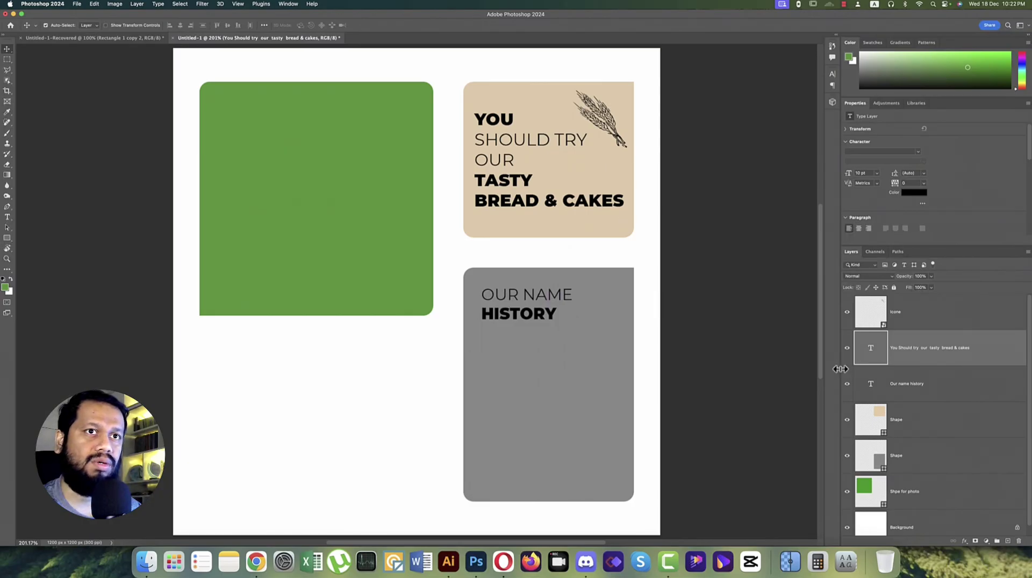
Set the "OUR NAME HISTORY" heading text to 10 pt.
{"action": "left_click", "coordinate": [887, 386]}
{"action": "left_click", "coordinate": [870, 173]}
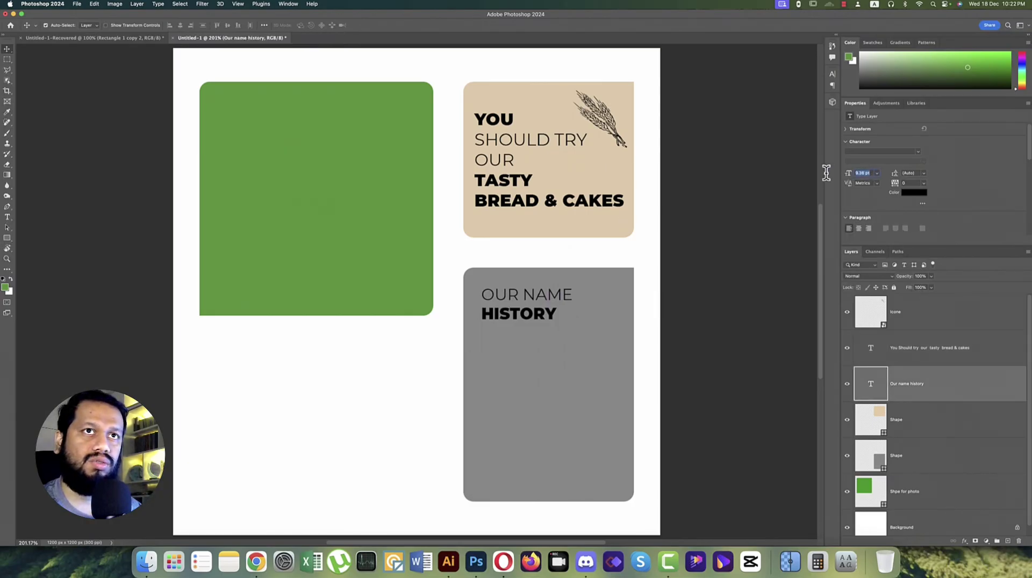
{"action": "type", "text": "10"}
{"action": "key", "text": "Return"}
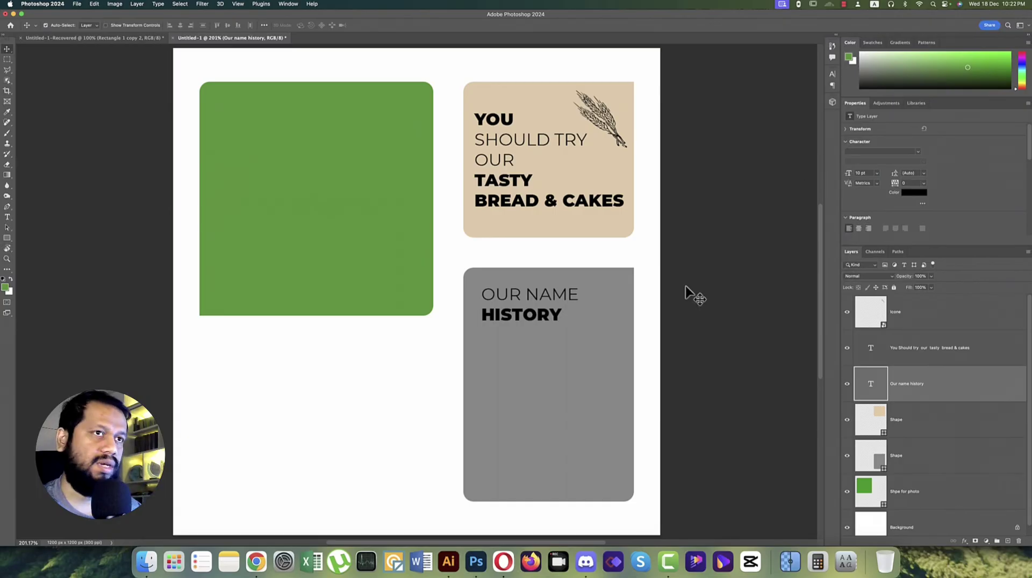
{"action": "left_click", "coordinate": [565, 385]}
Switch to Illustrator and copy the hex fill colour d0ccca of the reference design's grey rectangle.
{"action": "left_click", "coordinate": [462, 552]}
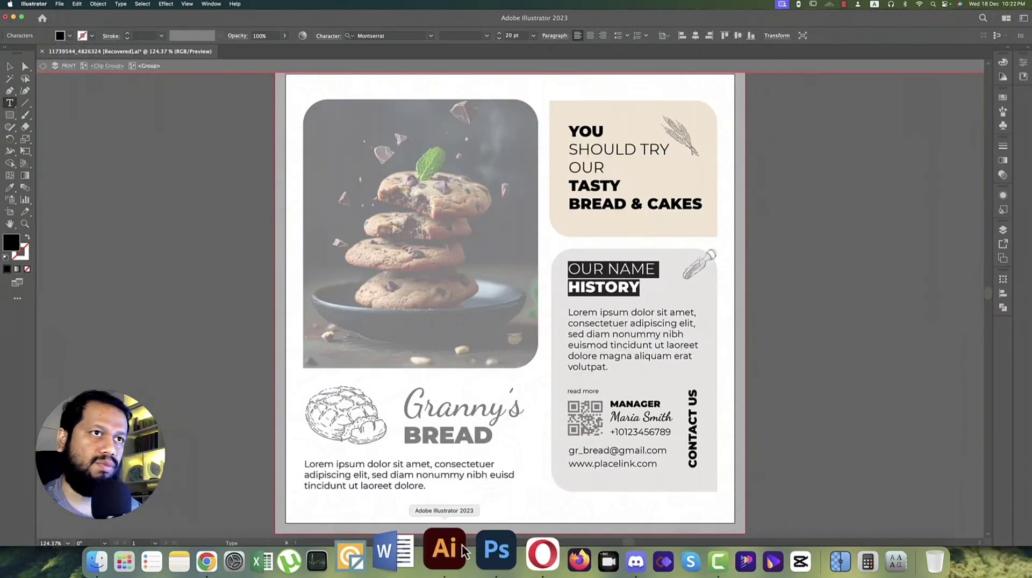
{"action": "key", "text": "Escape"}
{"action": "left_click", "coordinate": [144, 130]}
{"action": "left_click", "coordinate": [666, 271]}
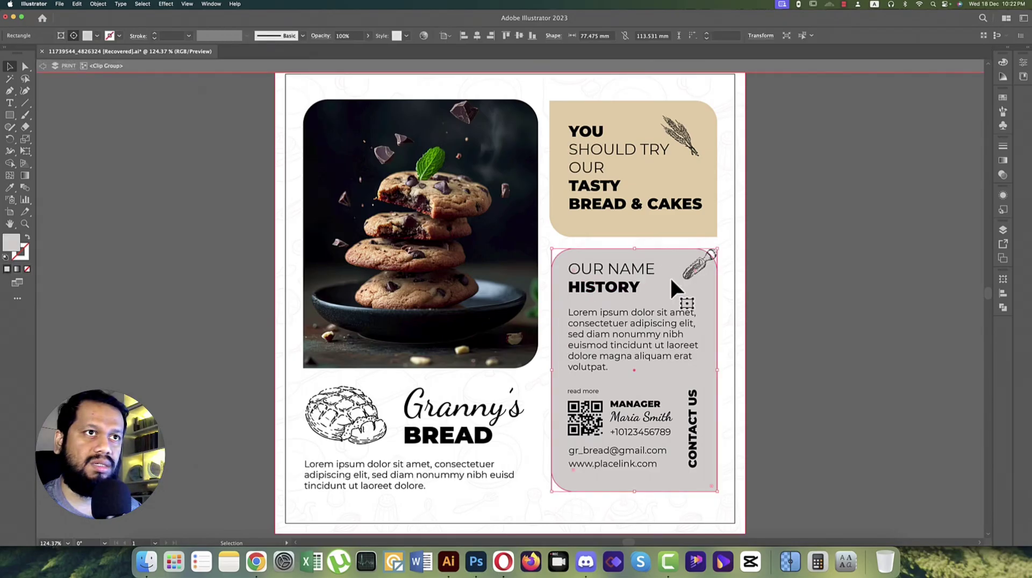
{"action": "double_click", "coordinate": [11, 245]}
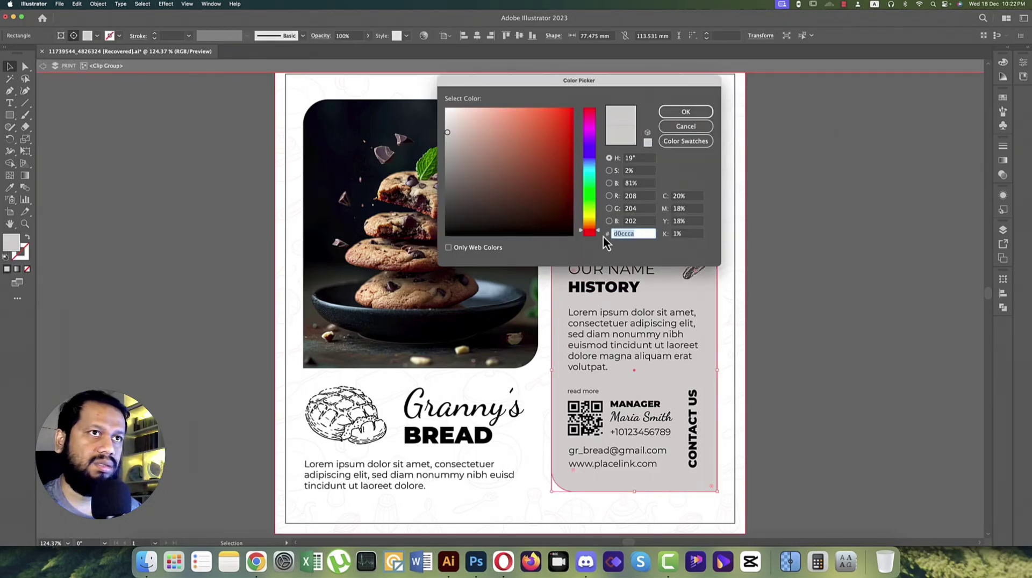
{"action": "right_click", "coordinate": [630, 237]}
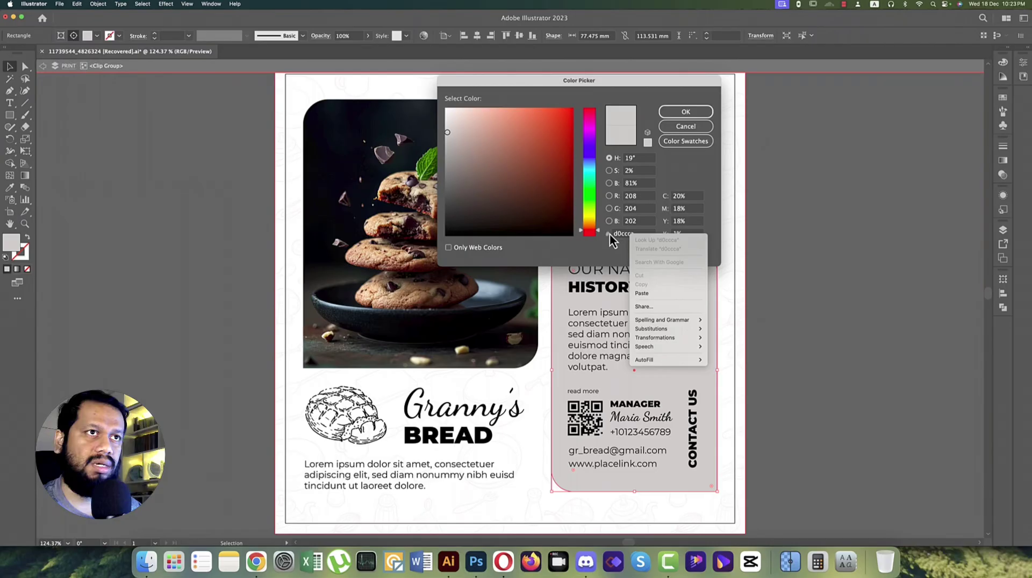
{"action": "left_click", "coordinate": [638, 240]}
{"action": "left_click", "coordinate": [685, 112]}
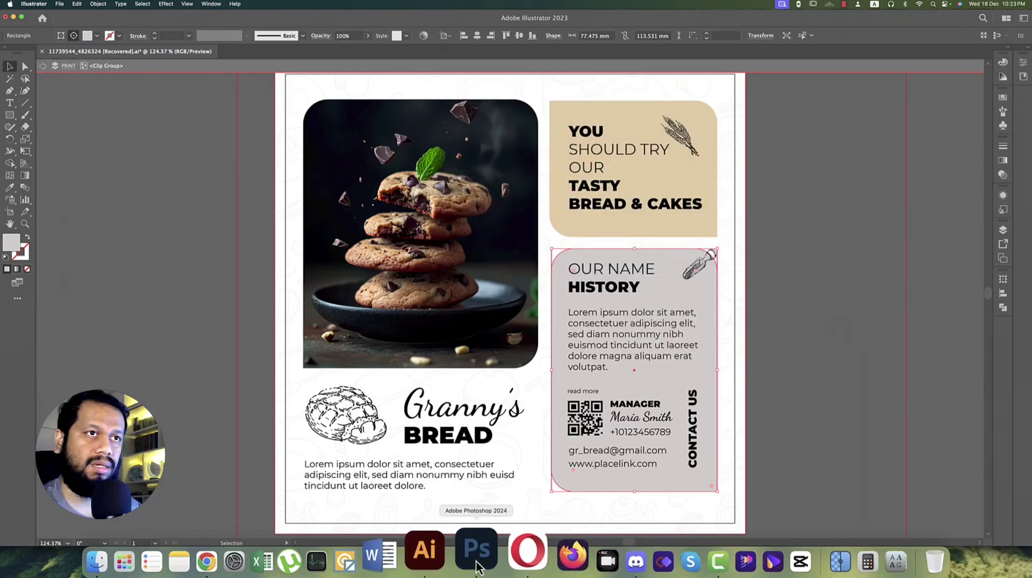
Return to Photoshop and apply the copied fill colour d0ccca to the grey rectangle behind the "OUR NAME HISTORY" heading.
{"action": "left_click", "coordinate": [451, 550]}
{"action": "double_click", "coordinate": [869, 455]}
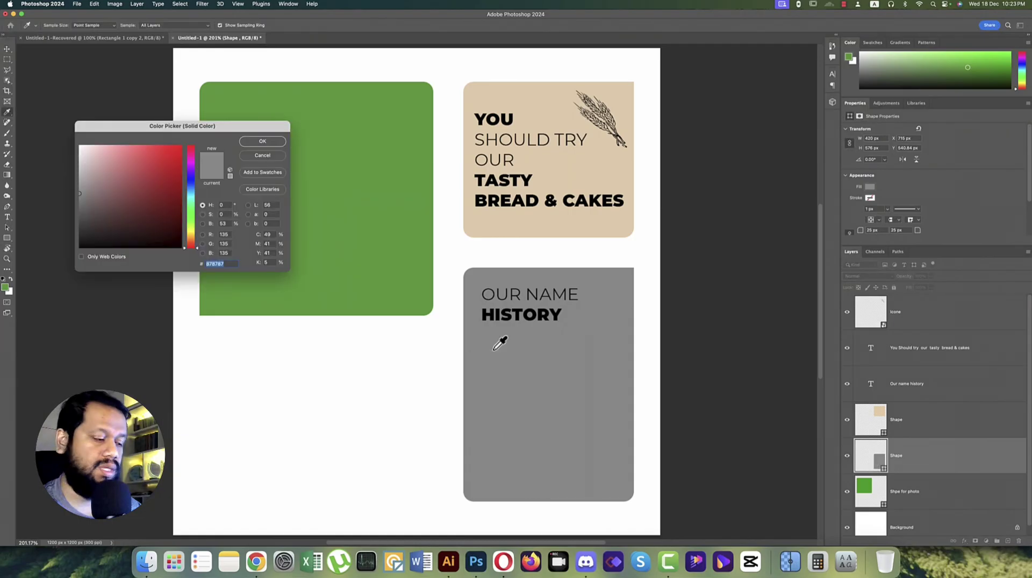
{"action": "left_click", "coordinate": [442, 302]}
{"action": "left_click", "coordinate": [271, 144]}
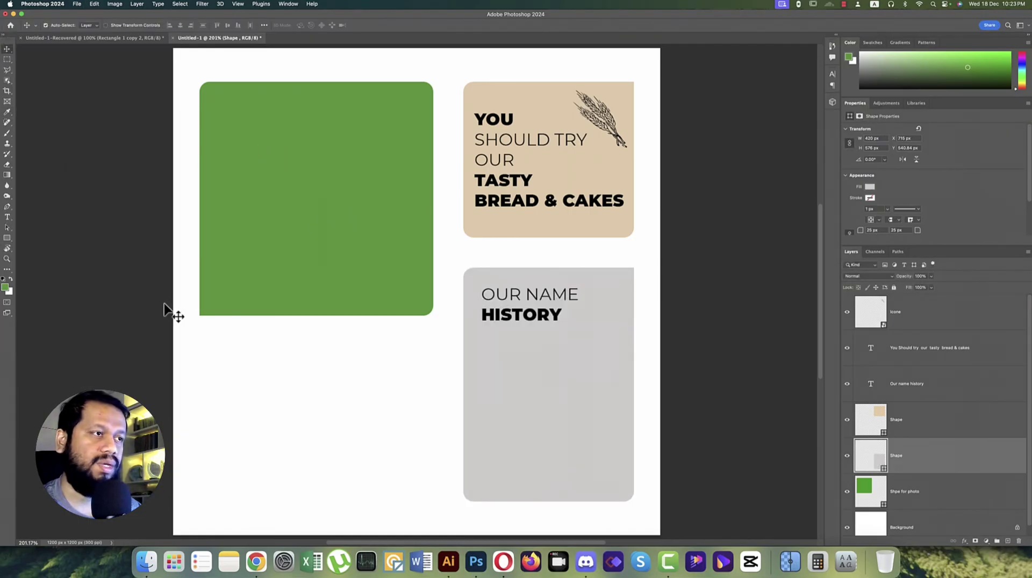
Switch to Illustrator, copy the lorem ipsum paragraph below the "OUR NAME HISTORY" heading, and return to Photoshop.
{"action": "left_click", "coordinate": [460, 564]}
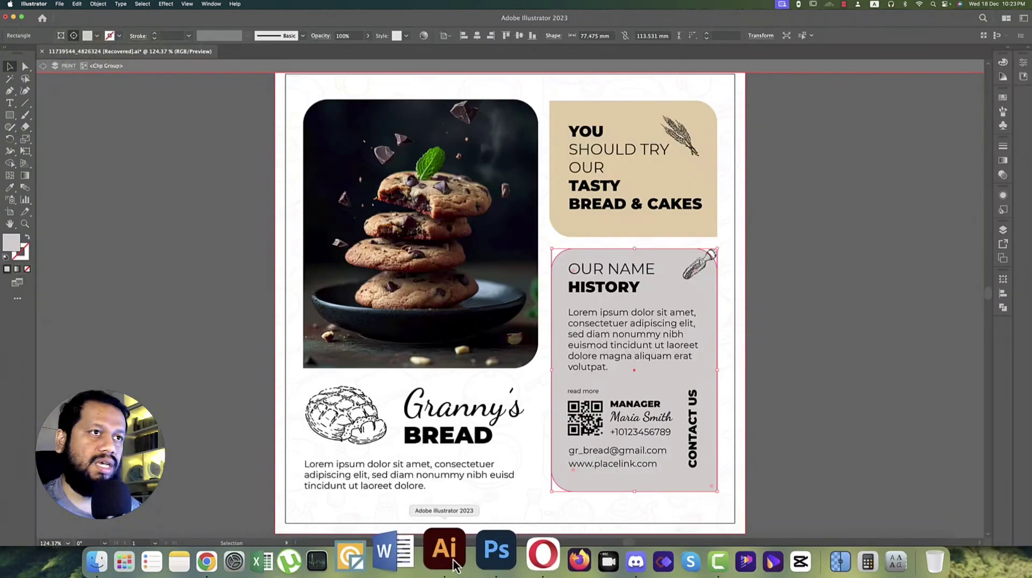
{"action": "left_click", "coordinate": [588, 350]}
{"action": "double_click", "coordinate": [611, 344]}
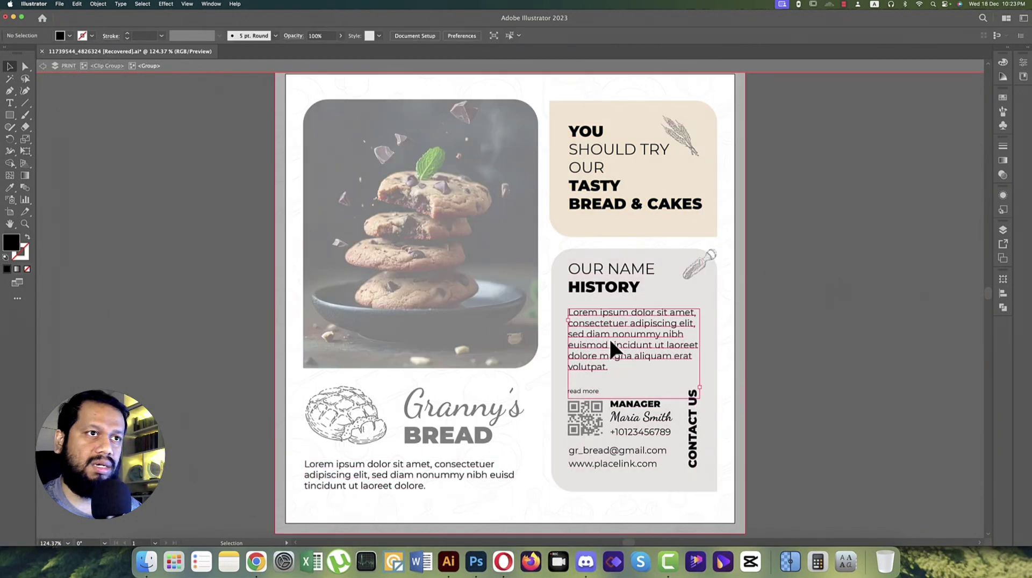
{"action": "triple_click", "coordinate": [610, 343]}
{"action": "key", "text": "super+c"}
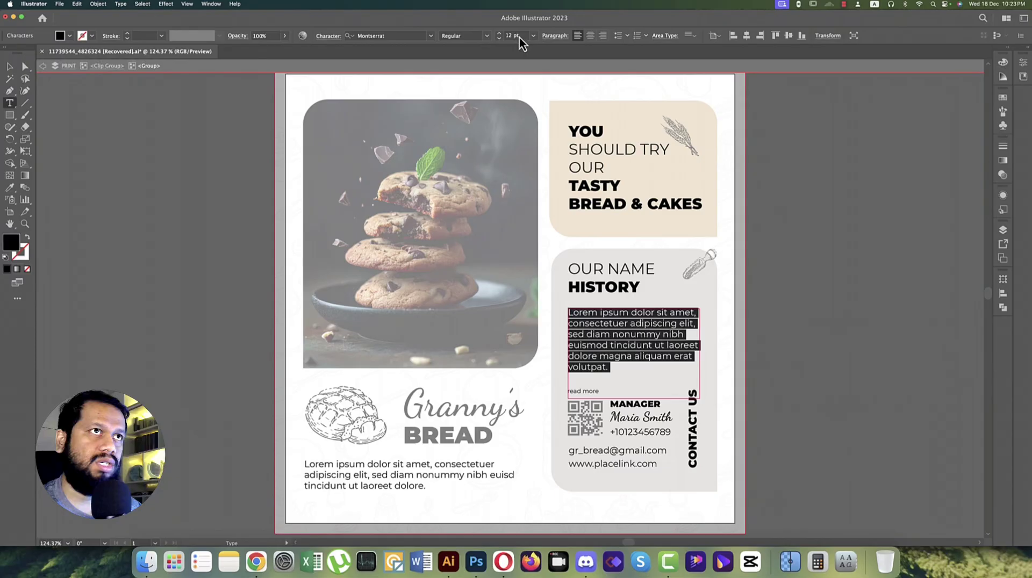
{"action": "left_click", "coordinate": [471, 553]}
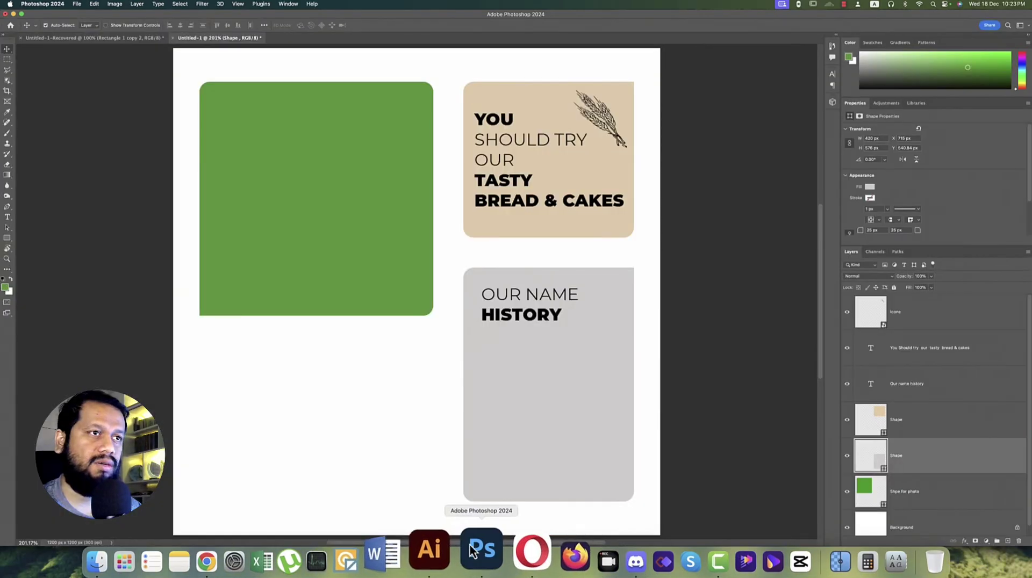
Try to paste the copied paragraph as point text in the blank area below the green square.
{"action": "key", "text": "t"}
{"action": "left_click", "coordinate": [238, 390]}
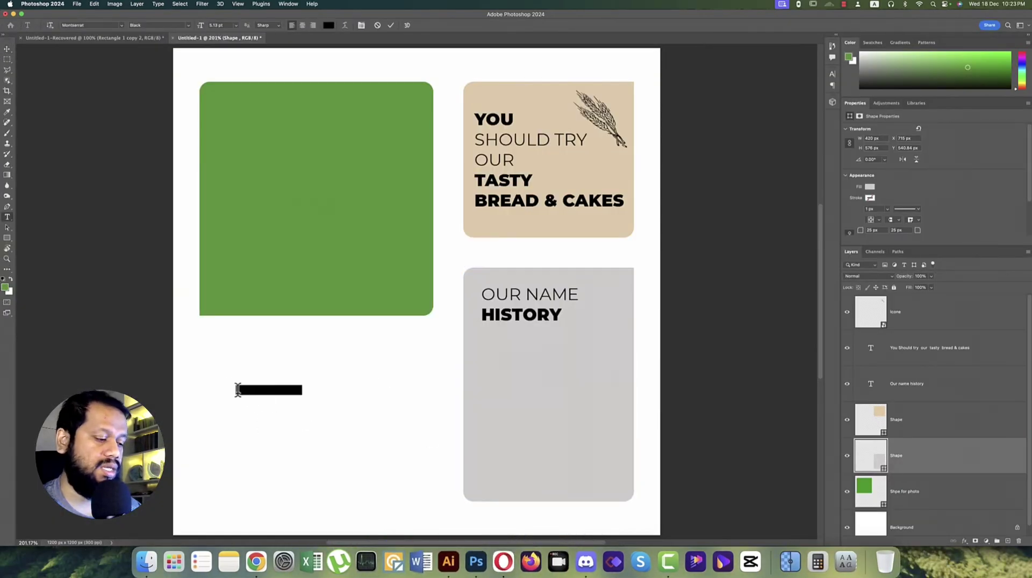
{"action": "key", "text": "super+v"}
{"action": "key", "text": "super+z"}
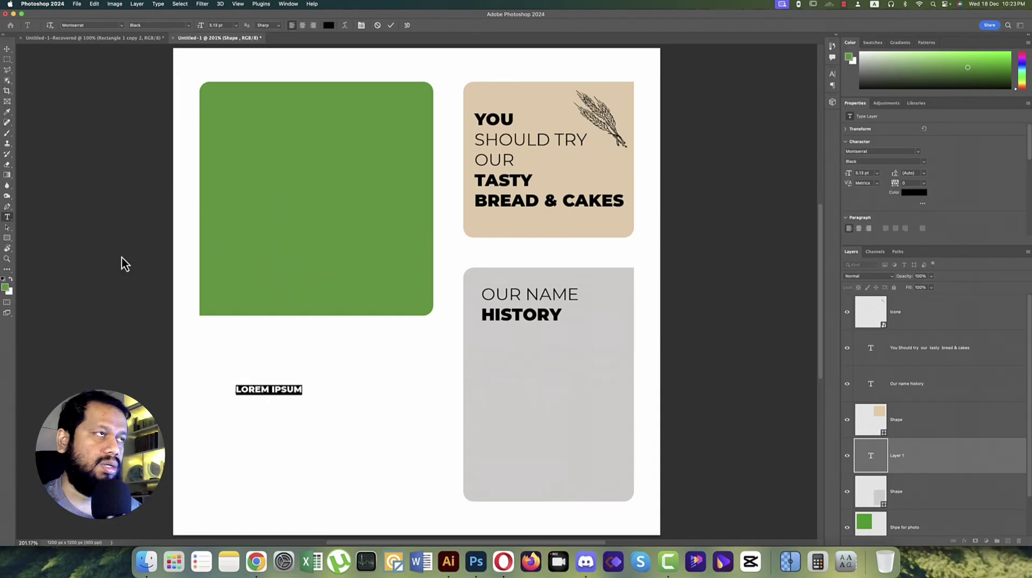
{"action": "left_click", "coordinate": [7, 48]}
Draw a text box below the "OUR NAME HISTORY" heading and paste the copied lorem ipsum paragraph into it.
{"action": "left_click", "coordinate": [7, 217]}
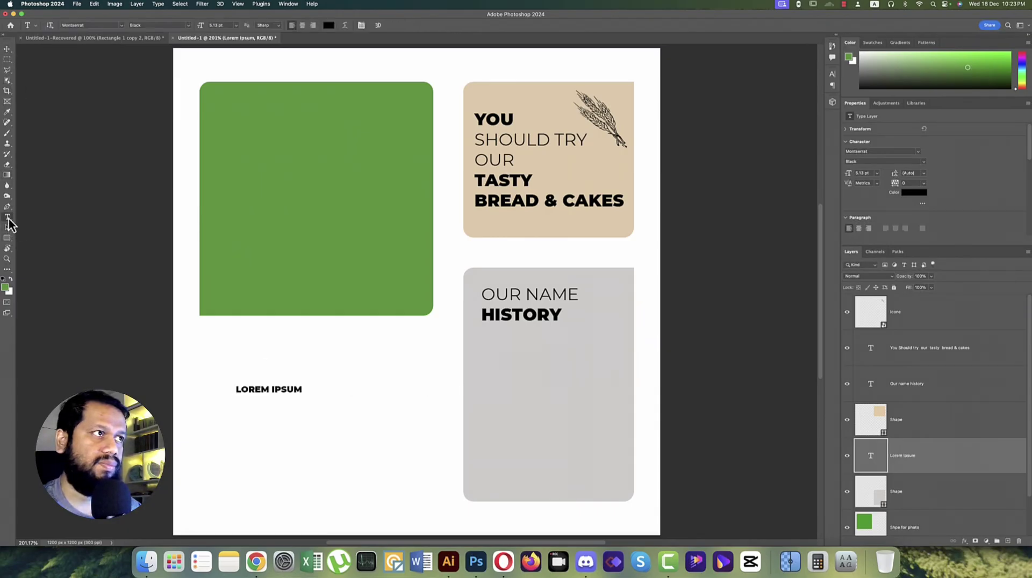
{"action": "left_click_drag", "start_coordinate": [485, 339], "coordinate": [587, 423]}
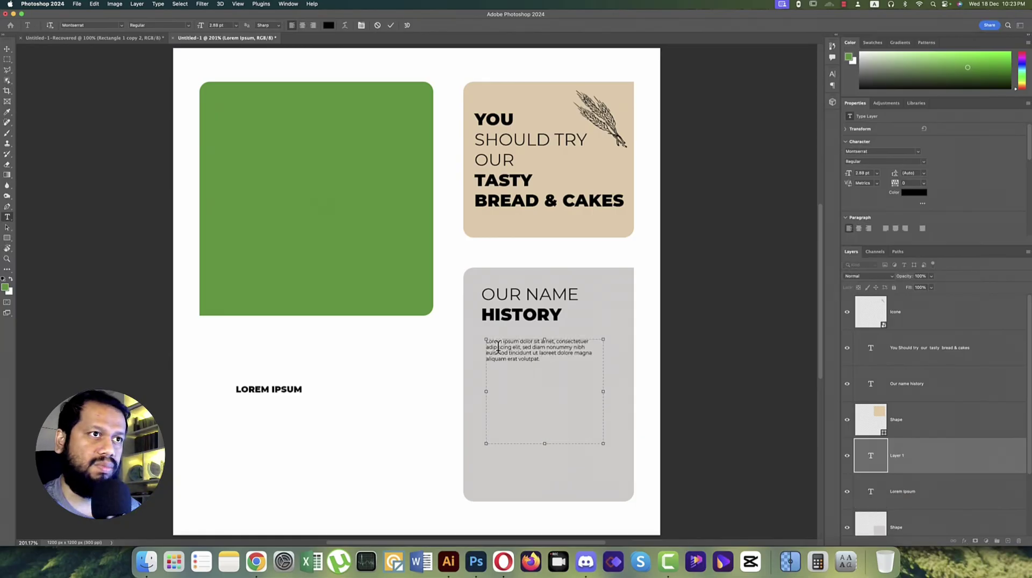
{"action": "left_click", "coordinate": [8, 49]}
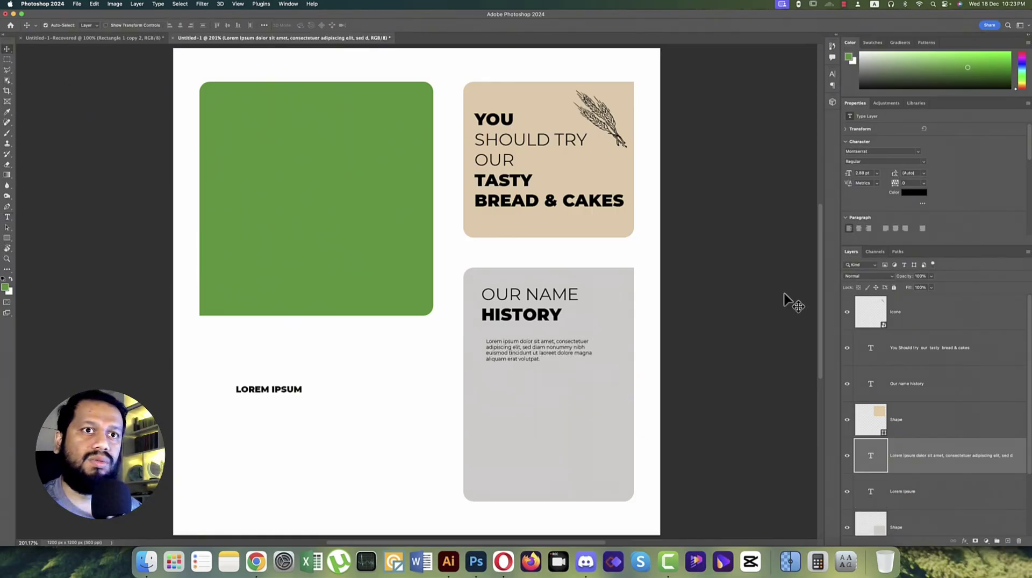
Set the lorem ipsum paragraph's text size to 6 pt and align its left edge with the heading above.
{"action": "left_click", "coordinate": [869, 173]}
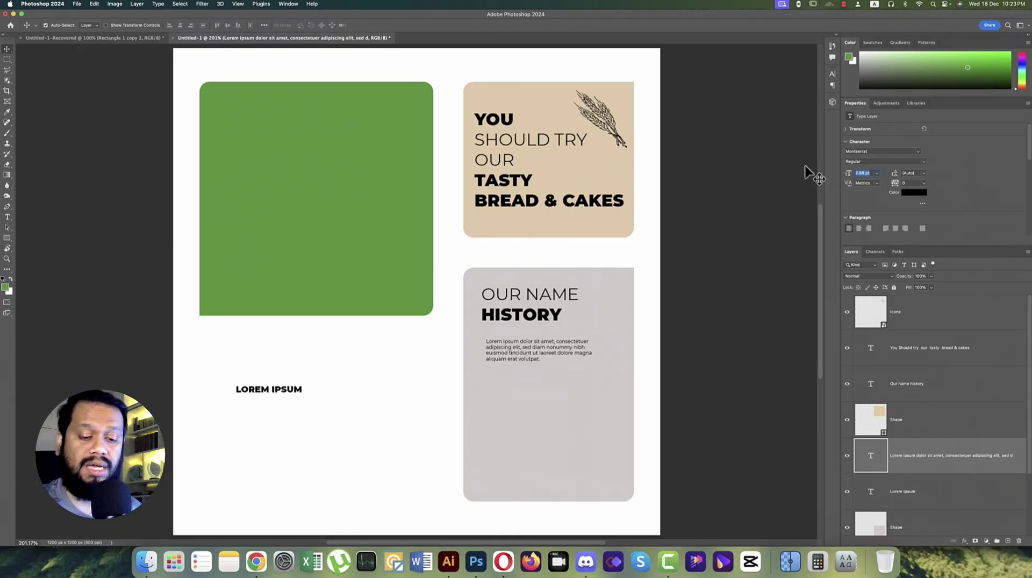
{"action": "key", "text": "Return"}
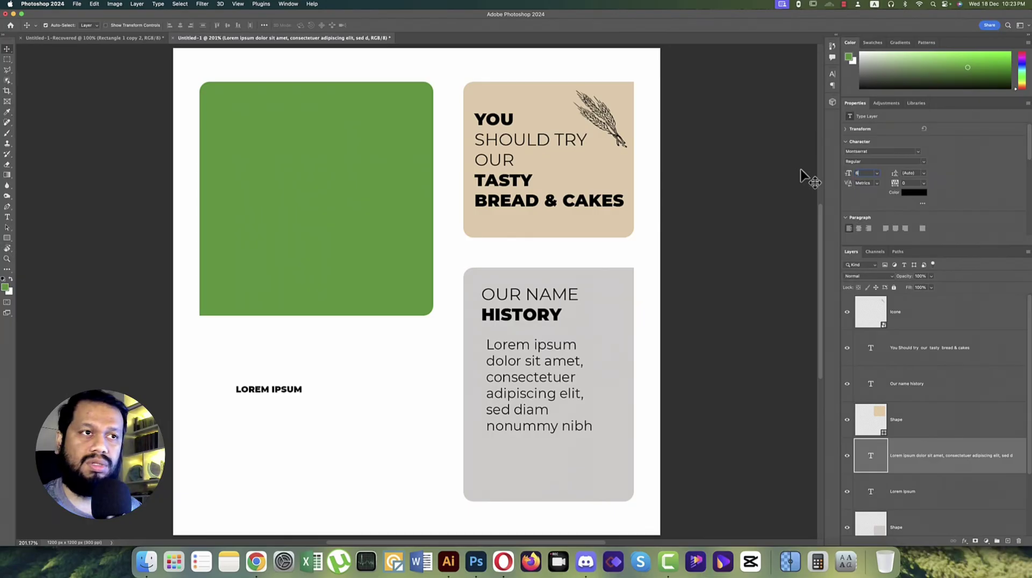
{"action": "key", "text": "Return"}
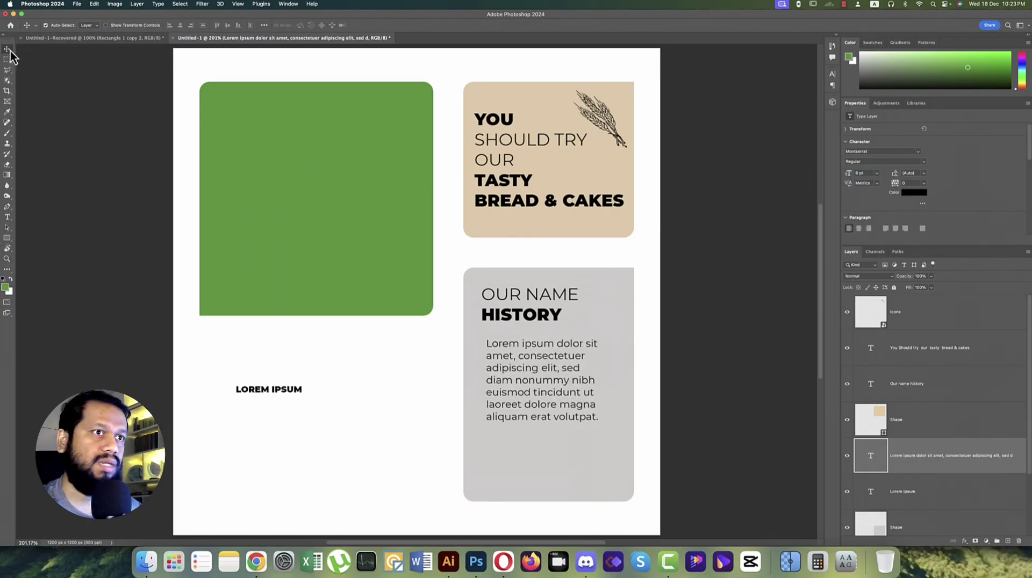
{"action": "left_click_drag", "start_coordinate": [498, 348], "coordinate": [493, 347]}
Delete the leftover "LOREM IPSUM" text below the green square and widen the paragraph's text box toward the grey rectangle's right edge.
{"action": "left_click", "coordinate": [289, 398]}
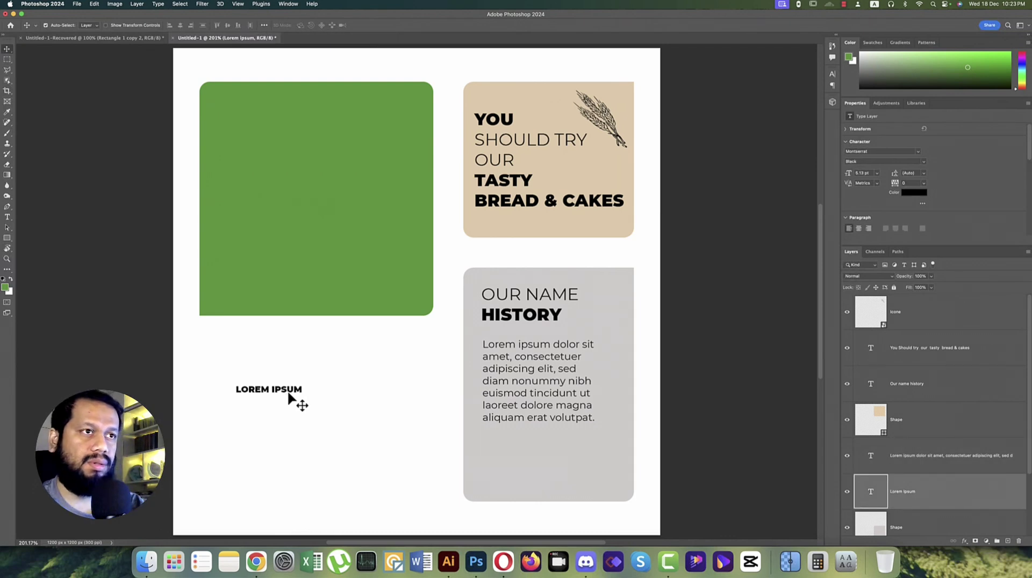
{"action": "key", "text": "Delete"}
{"action": "left_click", "coordinate": [509, 346]}
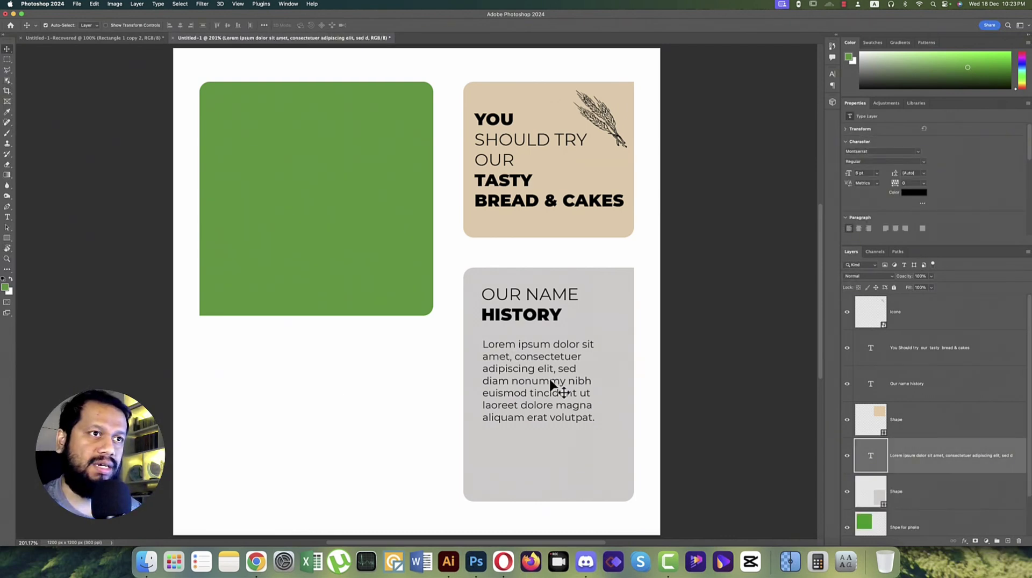
{"action": "double_click", "coordinate": [585, 392]}
{"action": "left_click_drag", "start_coordinate": [600, 395], "coordinate": [624, 395]}
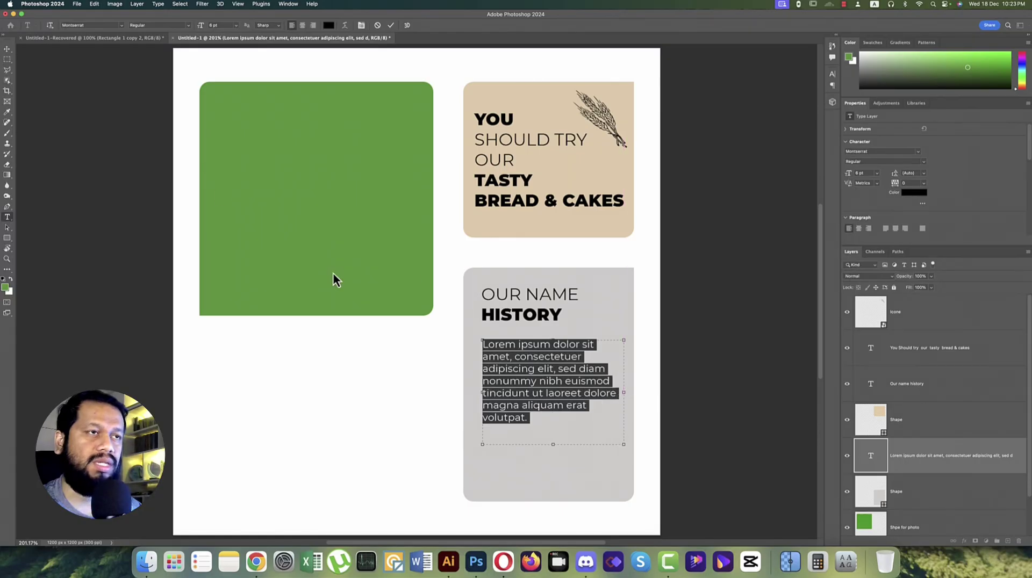
Try centring the lorem ipsum paragraph, restore its left alignment, and nudge the text block slightly down.
{"action": "left_click", "coordinate": [302, 29]}
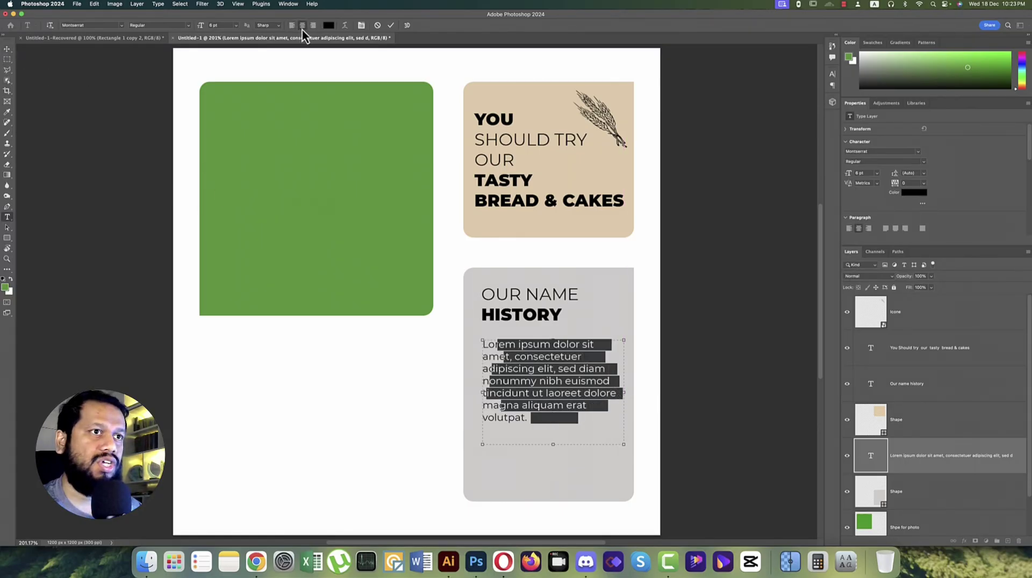
{"action": "left_click", "coordinate": [294, 27]}
{"action": "left_click", "coordinate": [7, 48]}
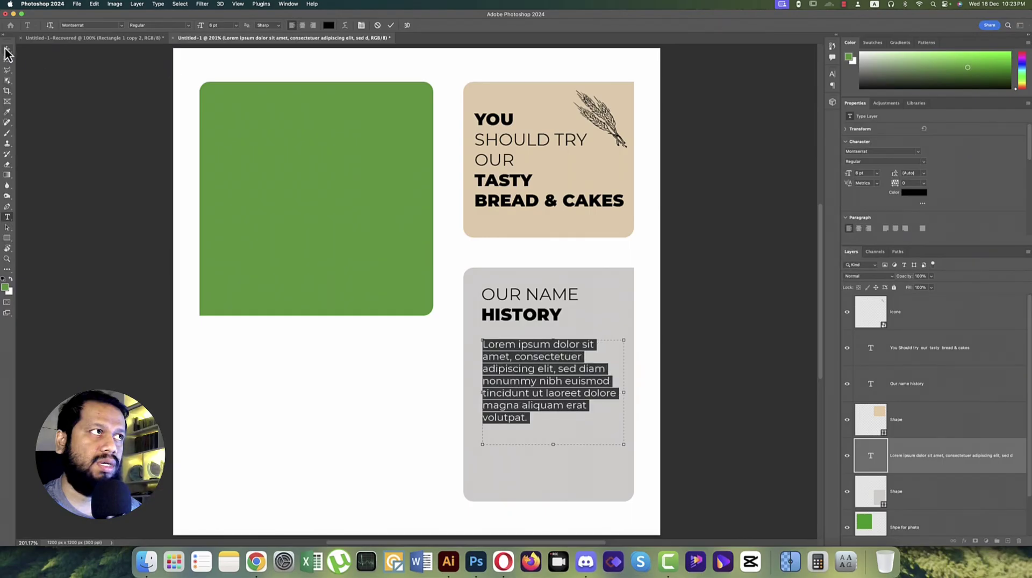
{"action": "left_click", "coordinate": [87, 157]}
{"action": "left_click_drag", "start_coordinate": [531, 347], "coordinate": [531, 348]}
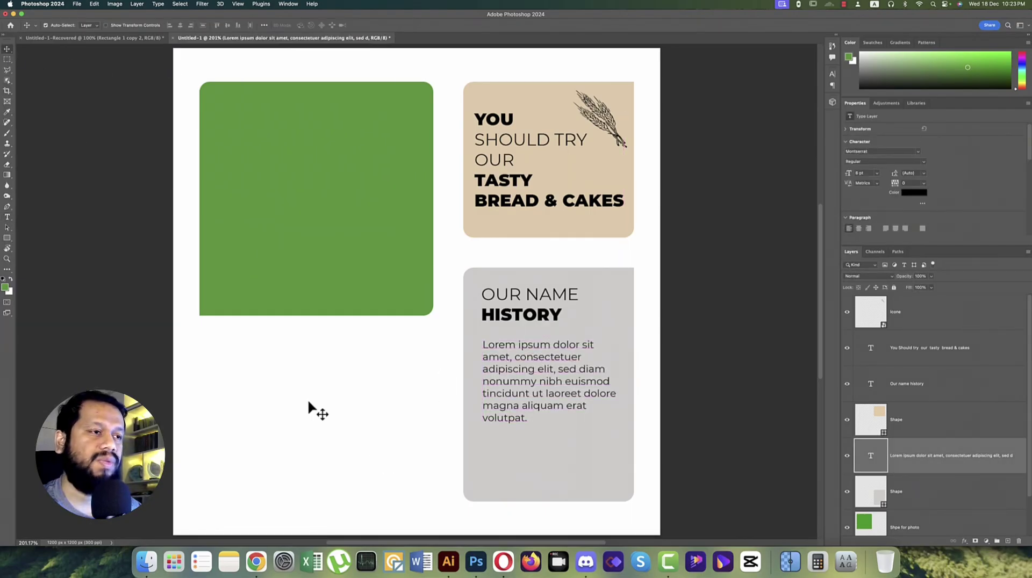
Switch to Illustrator, leave the text editing and copy the scoop icon from the grey rectangle's upper-right corner.
{"action": "left_click", "coordinate": [449, 561]}
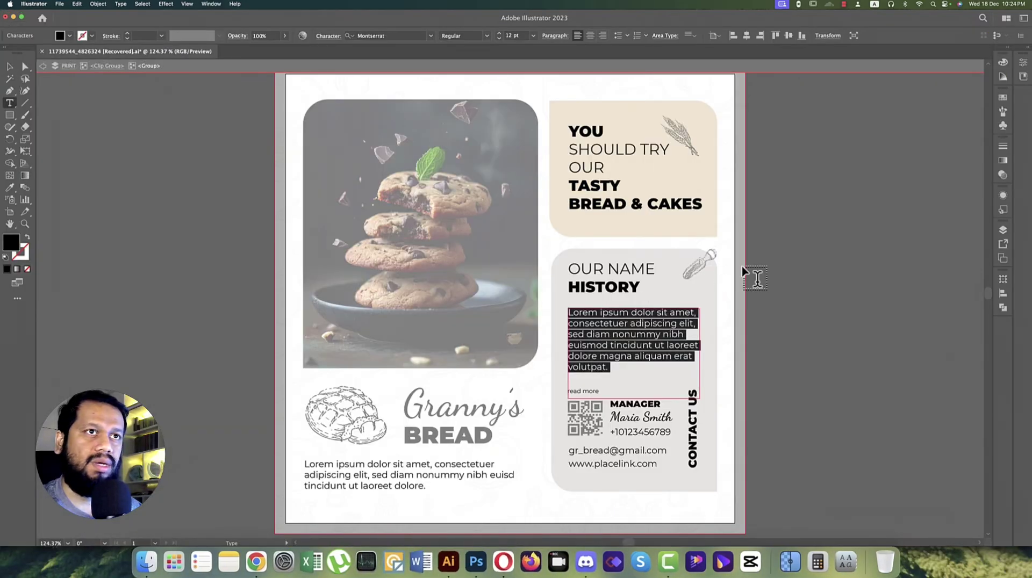
{"action": "key", "text": "Escape"}
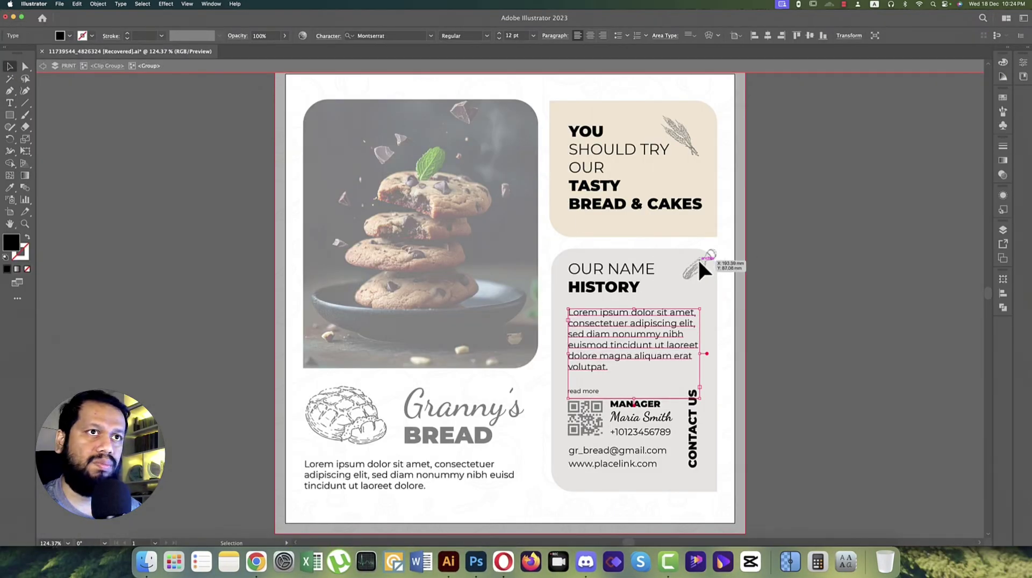
{"action": "key", "text": "Escape"}
{"action": "key", "text": "Escape"}
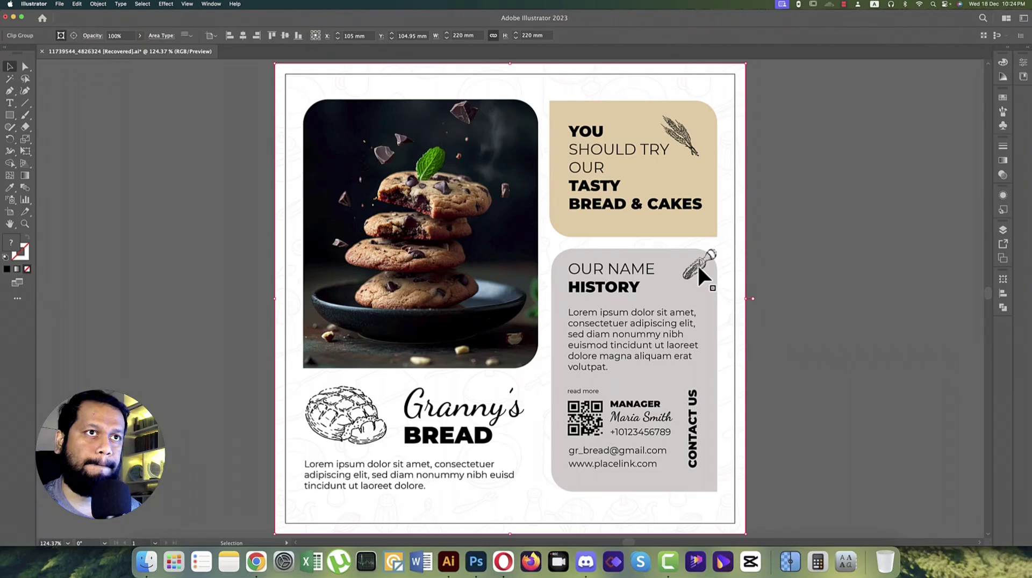
{"action": "double_click", "coordinate": [698, 268]}
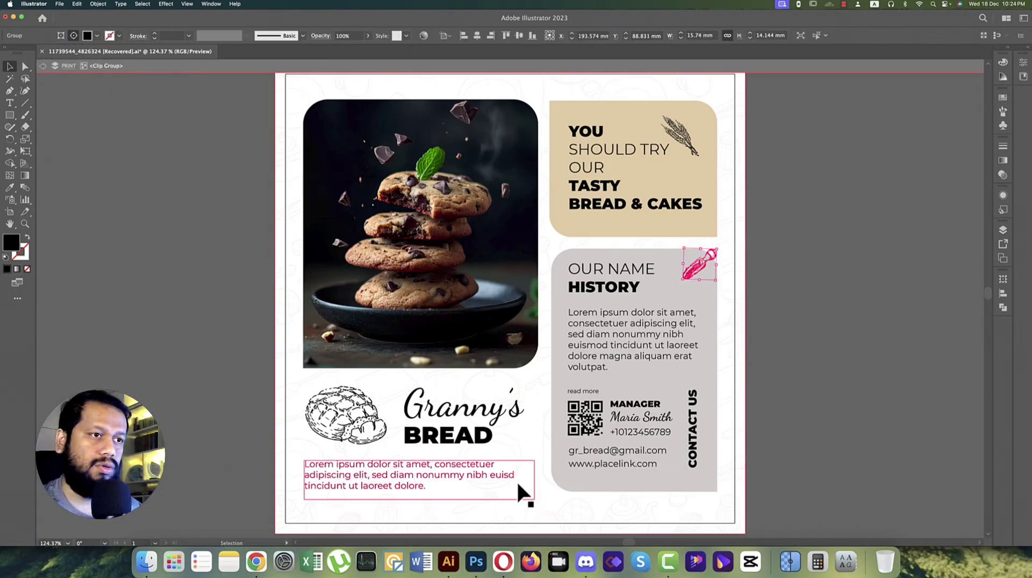
Return to Photoshop and paste the copied scoop icon as a Smart Object.
{"action": "left_click", "coordinate": [476, 564]}
{"action": "left_click", "coordinate": [579, 344]}
{"action": "key", "text": "super+v"}
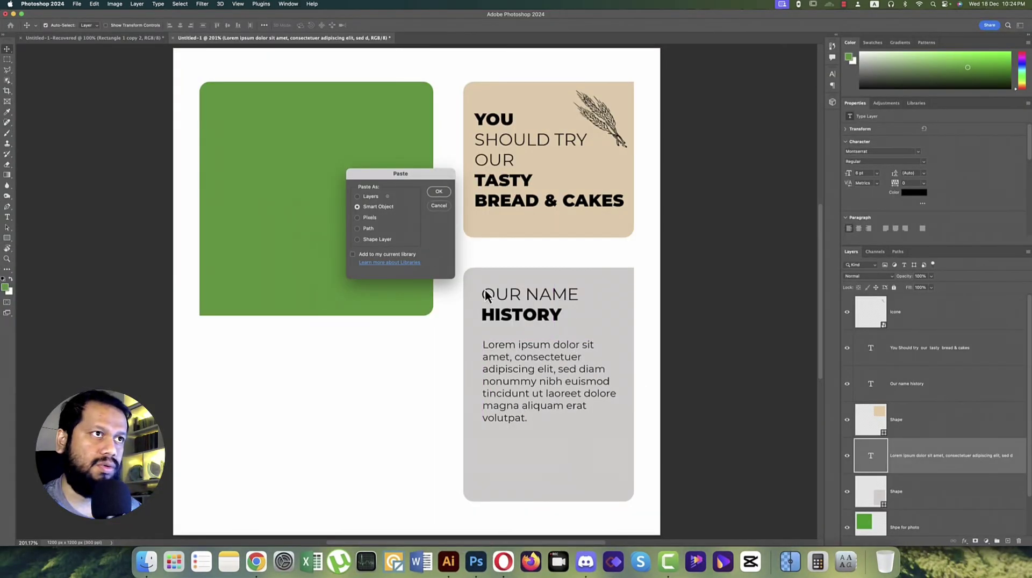
{"action": "left_click", "coordinate": [438, 195]}
Shrink the scoop icon and place it beside the "OUR NAME HISTORY" heading in the grey rectangle's upper-right corner.
{"action": "left_click_drag", "start_coordinate": [415, 290], "coordinate": [556, 297]}
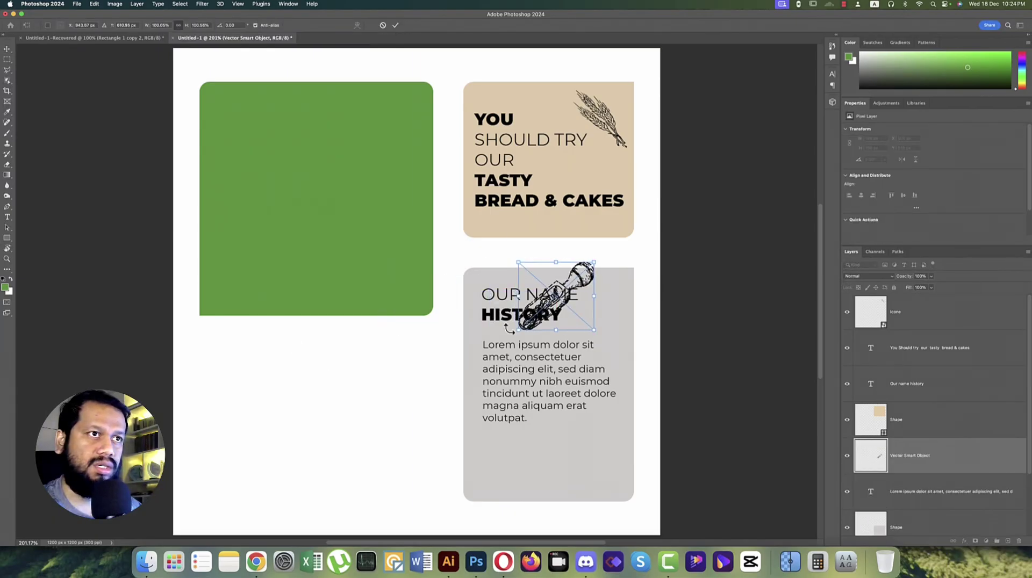
{"action": "left_click_drag", "start_coordinate": [511, 335], "coordinate": [607, 299]}
{"action": "key", "text": "Return"}
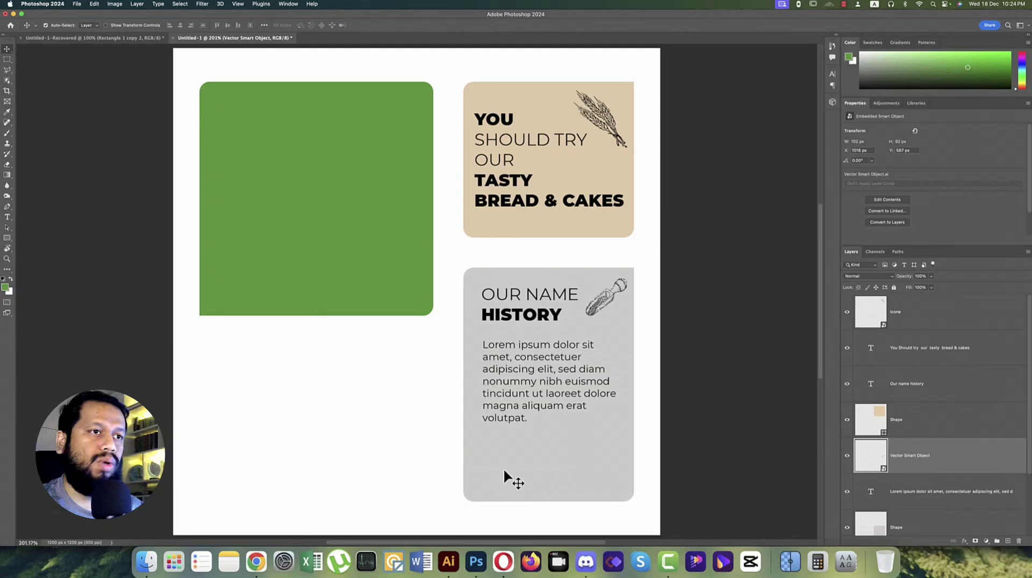
Switch to Illustrator and copy the "read more" text from the grey rectangle, leaving the text editing.
{"action": "left_click", "coordinate": [448, 562]}
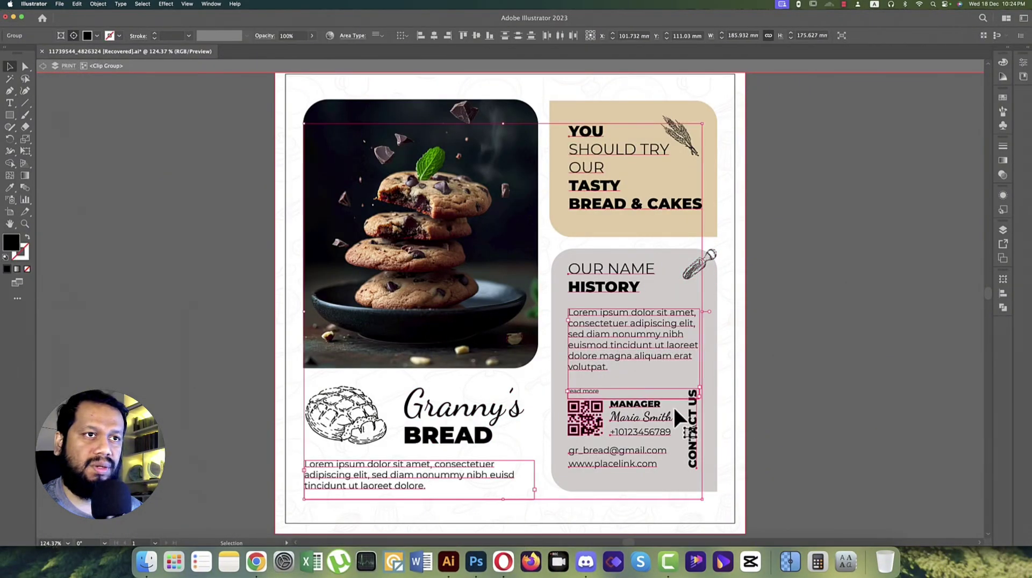
{"action": "left_click", "coordinate": [708, 419]}
{"action": "left_click", "coordinate": [944, 415]}
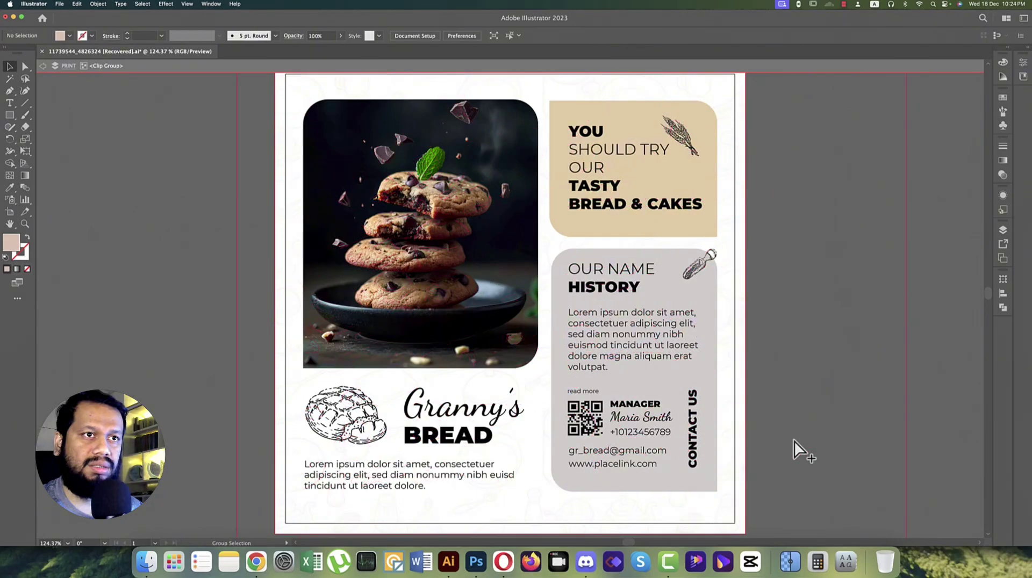
{"action": "scroll", "coordinate": [799, 447], "scroll_direction": "up", "scroll_amount": 3}
{"action": "left_click_drag", "start_coordinate": [702, 456], "coordinate": [713, 364]}
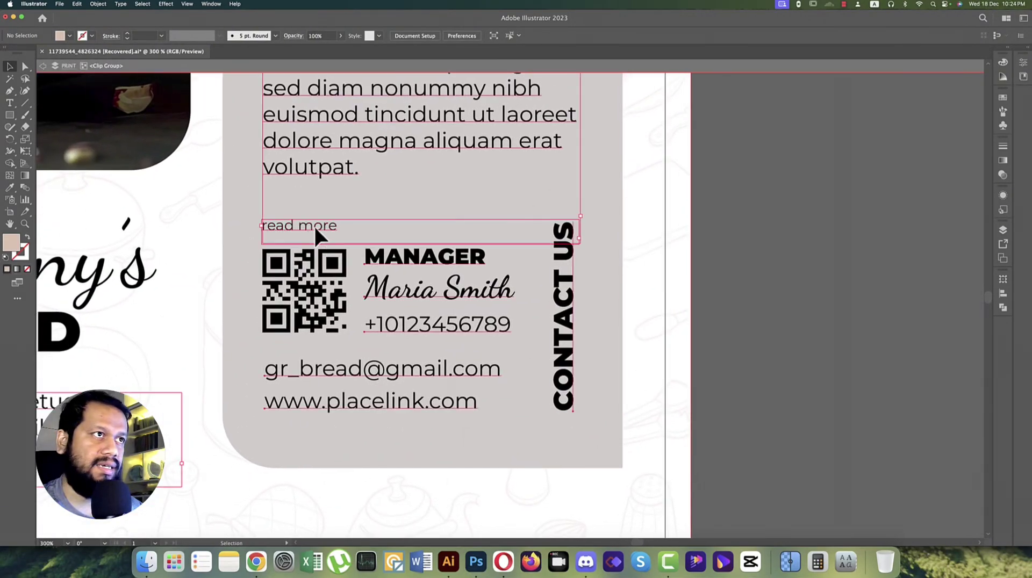
{"action": "left_click", "coordinate": [315, 225]}
{"action": "double_click", "coordinate": [315, 225]}
{"action": "double_click", "coordinate": [314, 225]}
{"action": "key", "text": "super+a"}
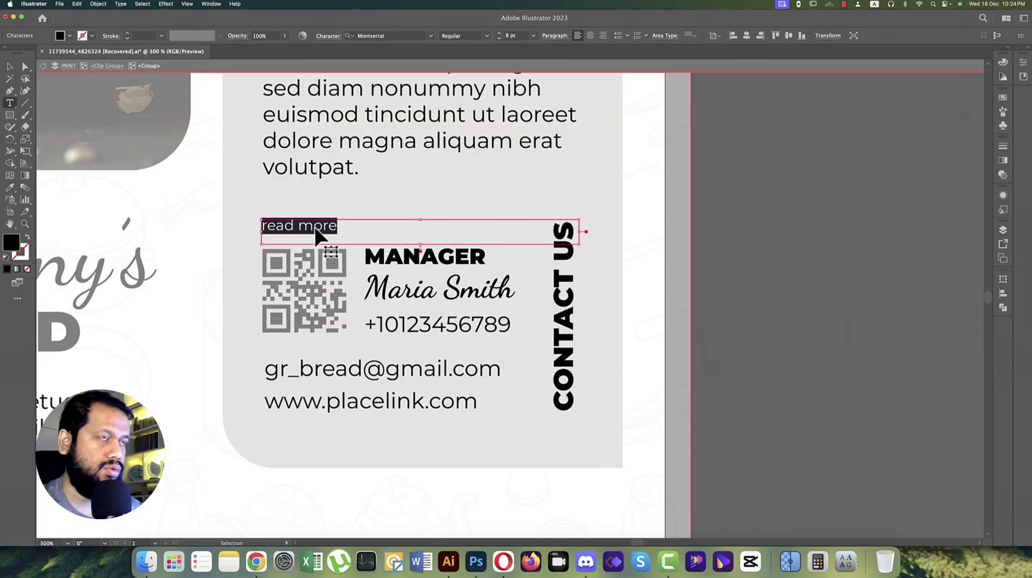
{"action": "left_click", "coordinate": [9, 66]}
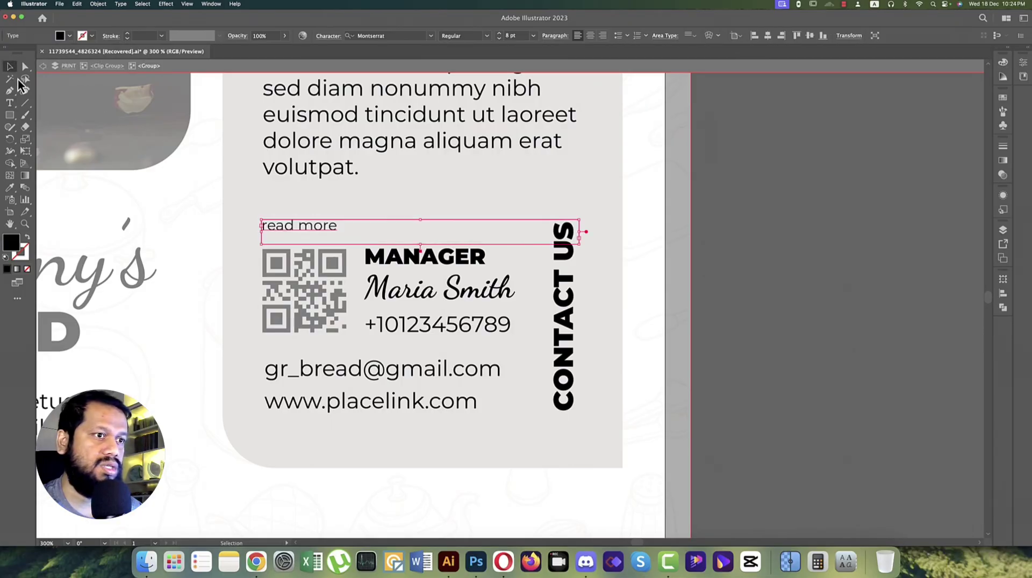
Return to Photoshop, paste "read more" as a text line below the lorem ipsum paragraph and set its size to 8 pt.
{"action": "left_click", "coordinate": [477, 571]}
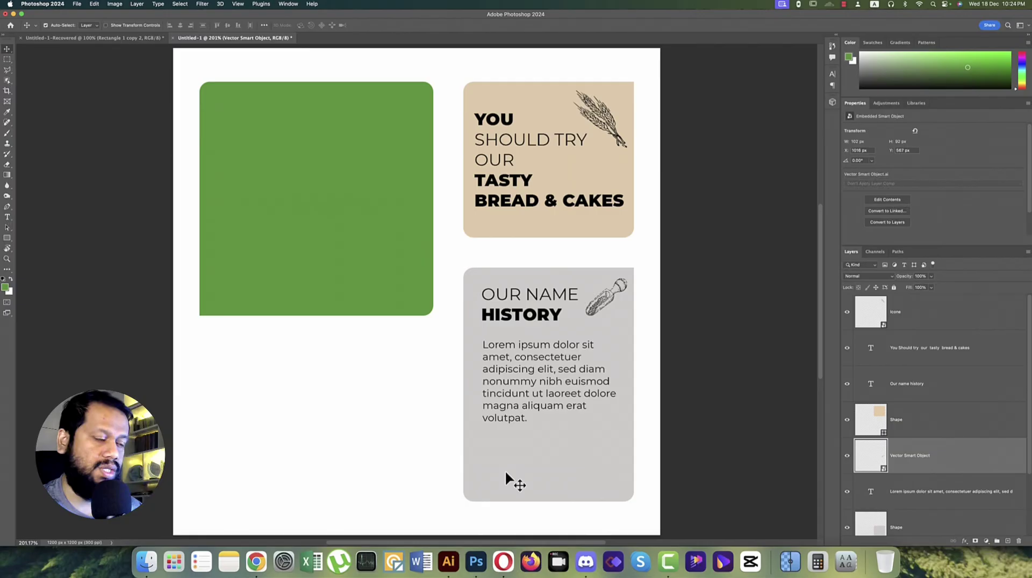
{"action": "key", "text": "t"}
{"action": "left_click", "coordinate": [483, 441]}
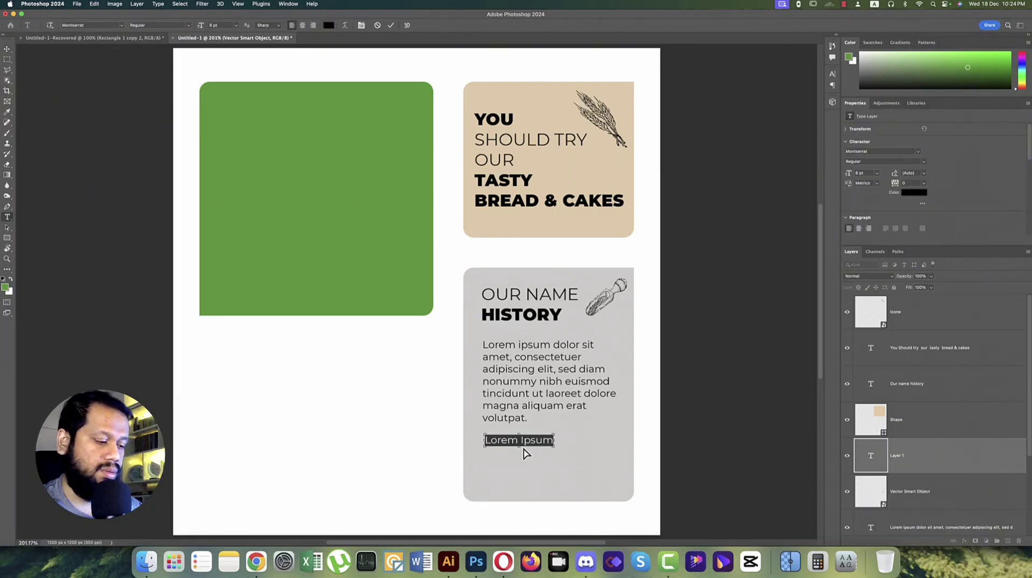
{"action": "left_click", "coordinate": [7, 50]}
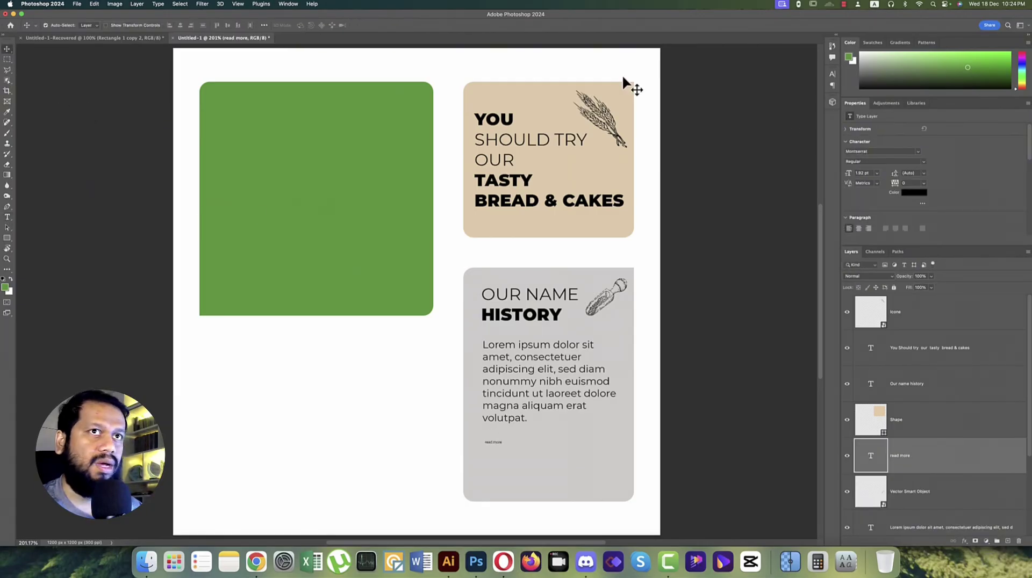
{"action": "left_click", "coordinate": [862, 172]}
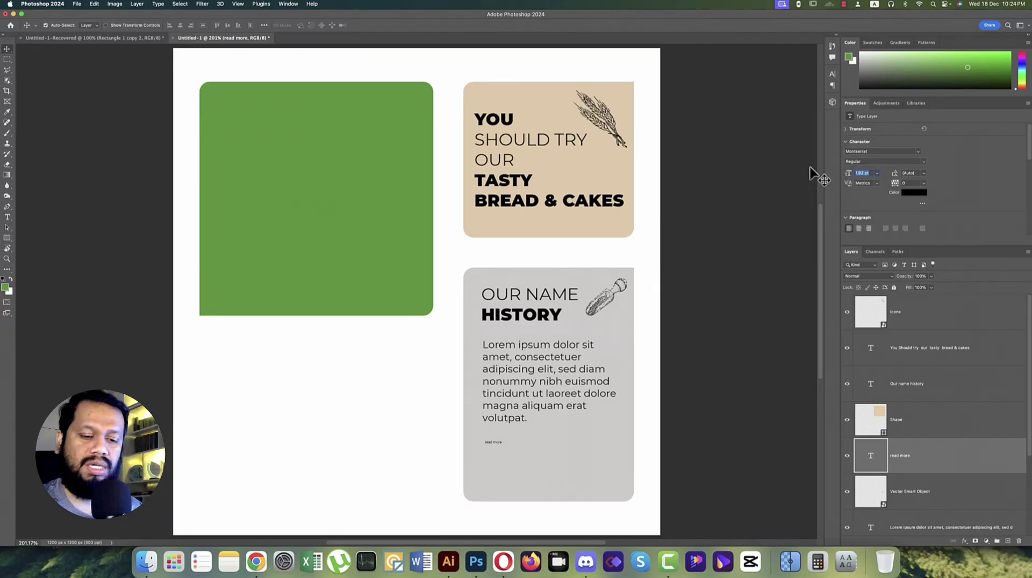
{"action": "type", "text": "8"}
{"action": "key", "text": "Return"}
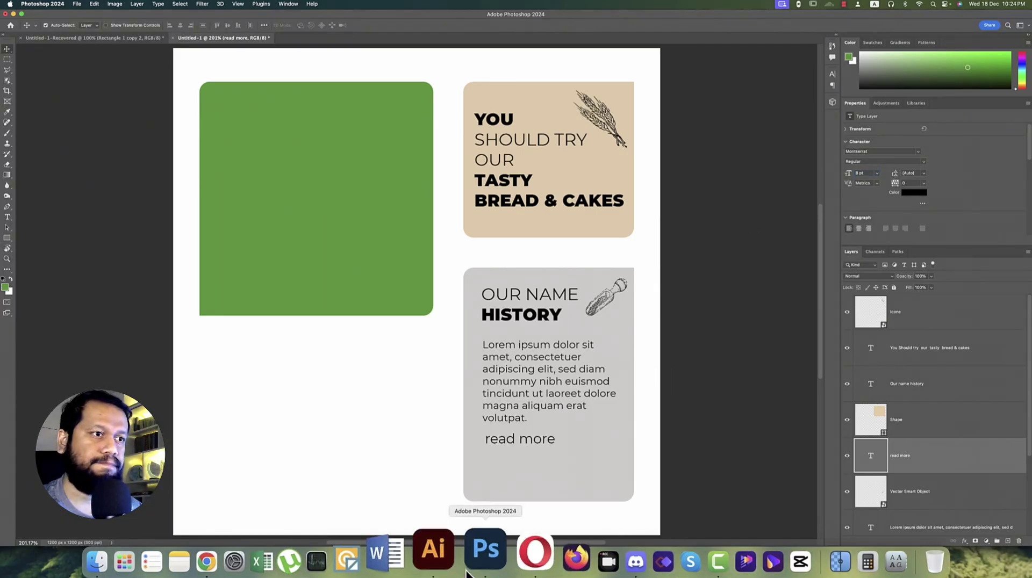
Switch to Illustrator and copy the manager, phone, e-mail and website text lines together, without the QR code.
{"action": "left_click", "coordinate": [445, 556]}
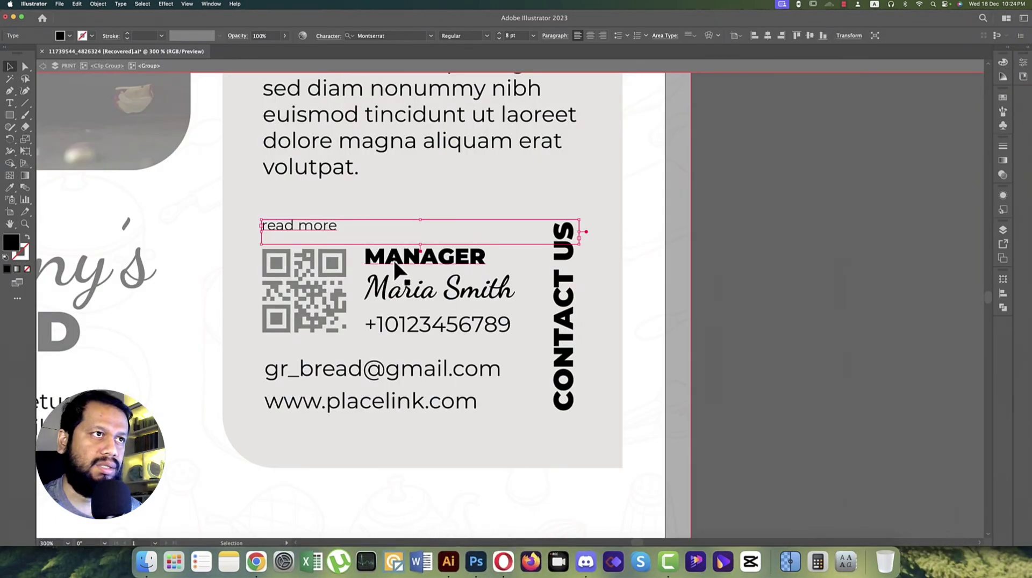
{"action": "left_click", "coordinate": [434, 265]}
{"action": "left_click", "coordinate": [426, 323]}
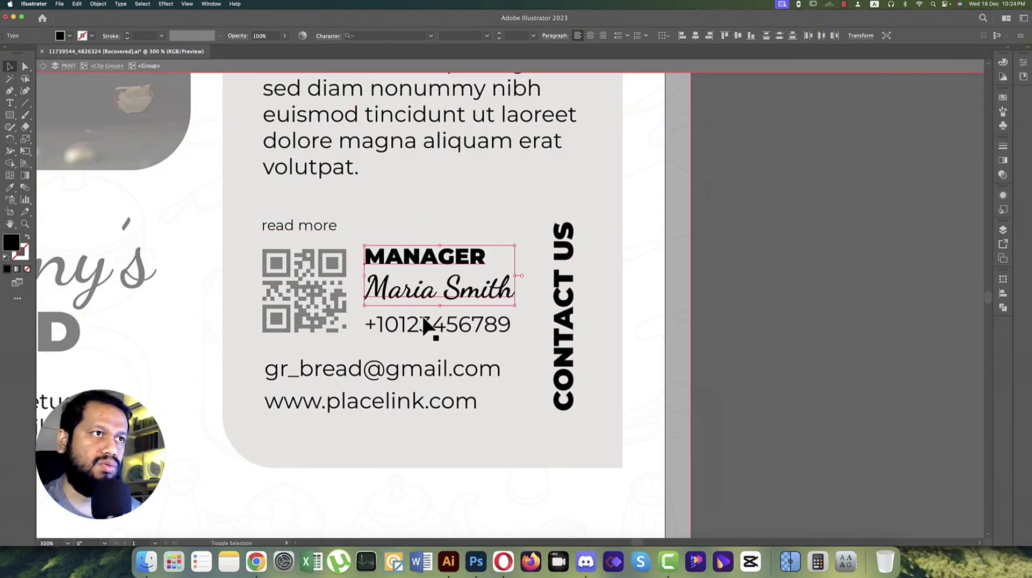
{"action": "key", "text": "a"}
{"action": "key", "text": "v"}
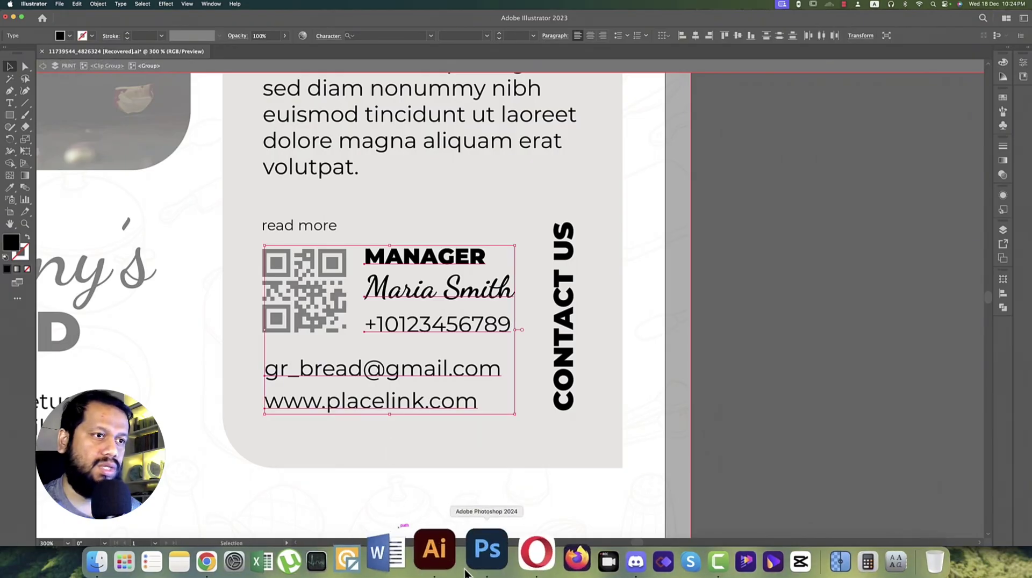
Return to Photoshop, paste the copied contact lines as a Smart Object and shrink the block.
{"action": "left_click", "coordinate": [462, 556]}
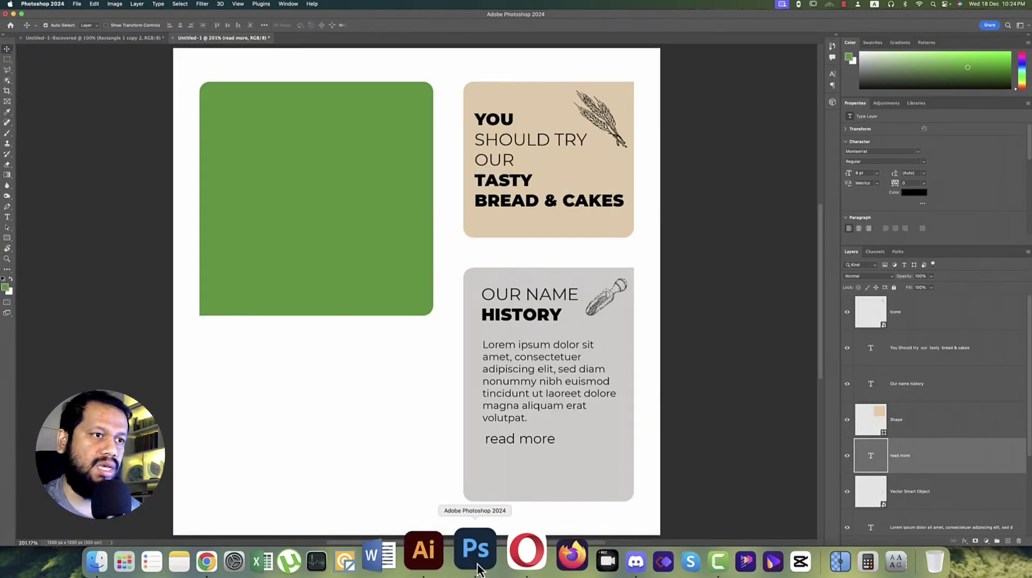
{"action": "key", "text": "cmd+v"}
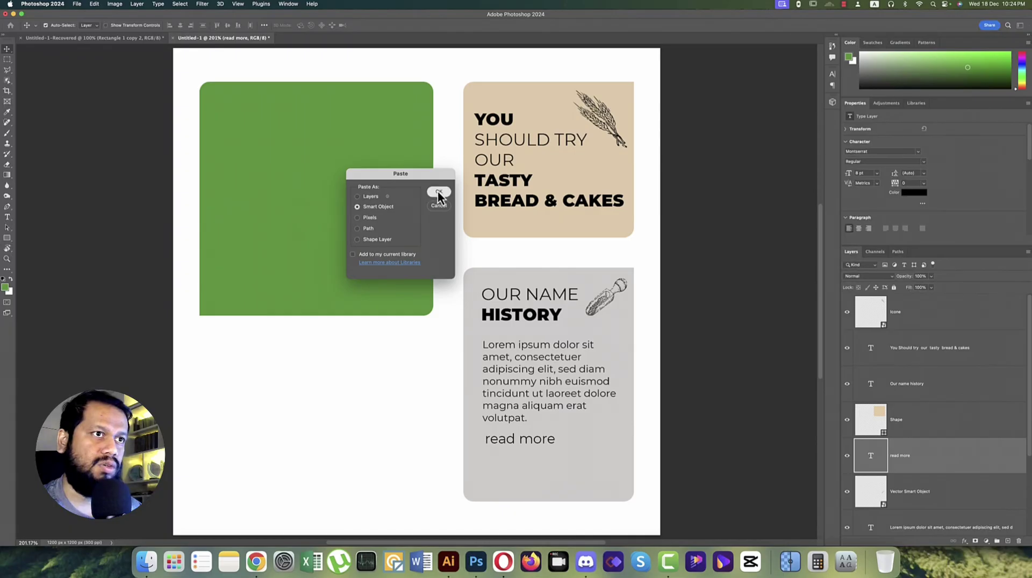
{"action": "key", "text": "Return"}
{"action": "left_click_drag", "start_coordinate": [533, 293], "coordinate": [412, 377]}
{"action": "key", "text": "Return"}
Move "read more" off the grey rectangle, nudge the paragraph up and place the contact block in the freed space below.
{"action": "left_click_drag", "start_coordinate": [565, 440], "coordinate": [529, 438]}
{"action": "left_click_drag", "start_coordinate": [525, 347], "coordinate": [526, 344]}
{"action": "left_click_drag", "start_coordinate": [548, 440], "coordinate": [567, 439]}
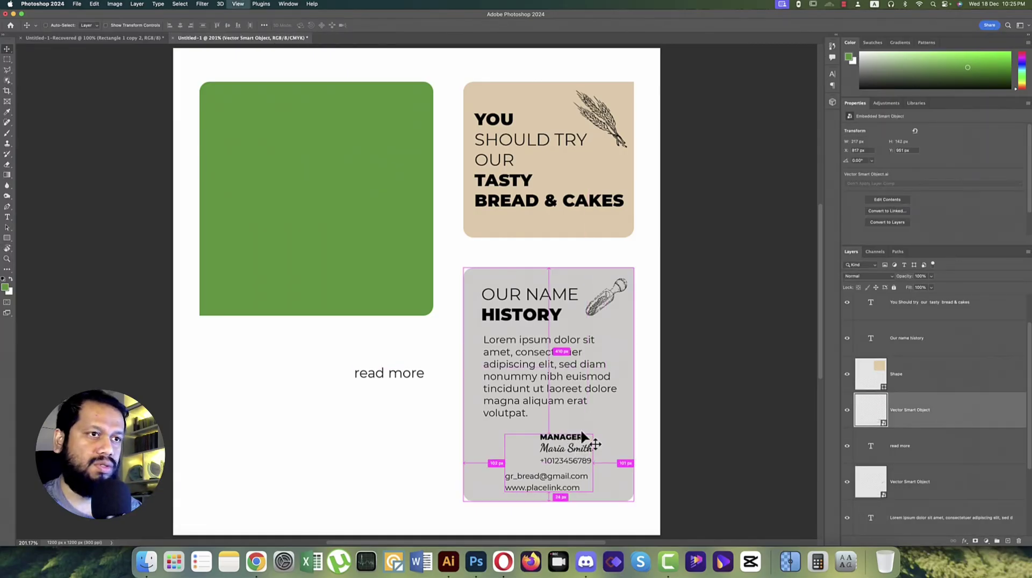
Scale the contact block to about 47%, aligning its left edge with the paragraph, and nudge it slightly up.
{"action": "key", "text": "super+t"}
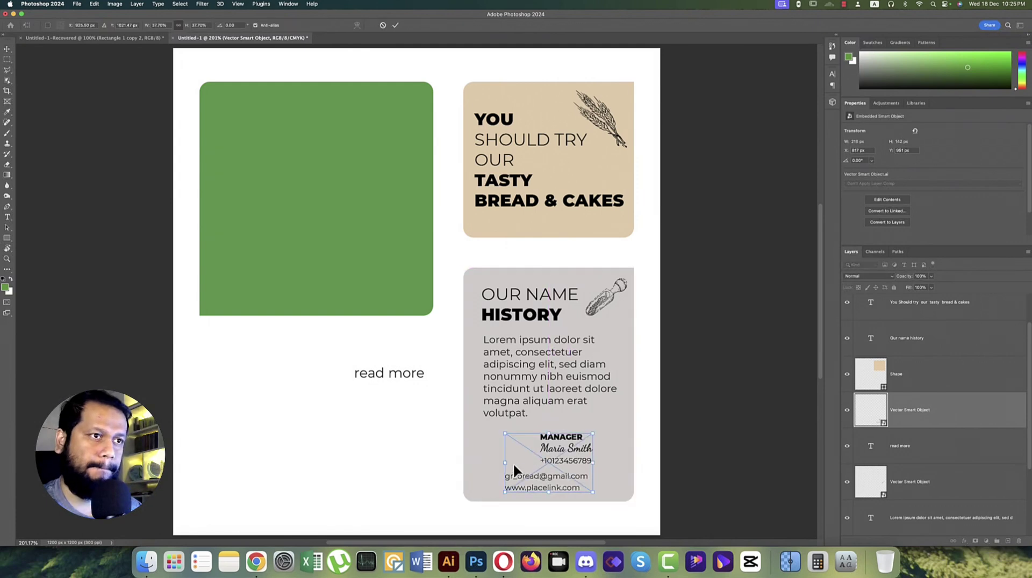
{"action": "left_click_drag", "start_coordinate": [506, 463], "coordinate": [483, 463]}
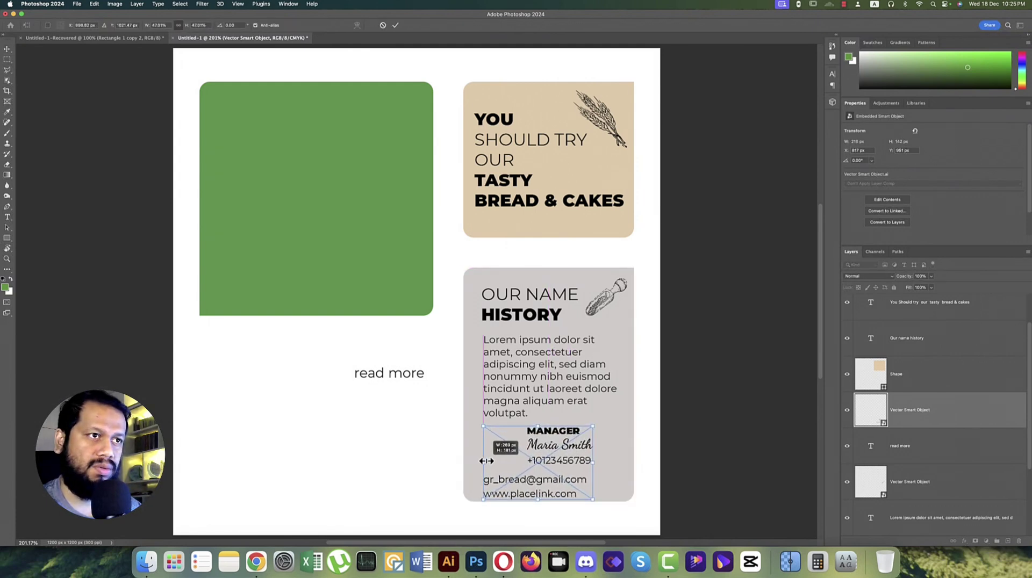
{"action": "left_click_drag", "start_coordinate": [566, 456], "coordinate": [566, 453]}
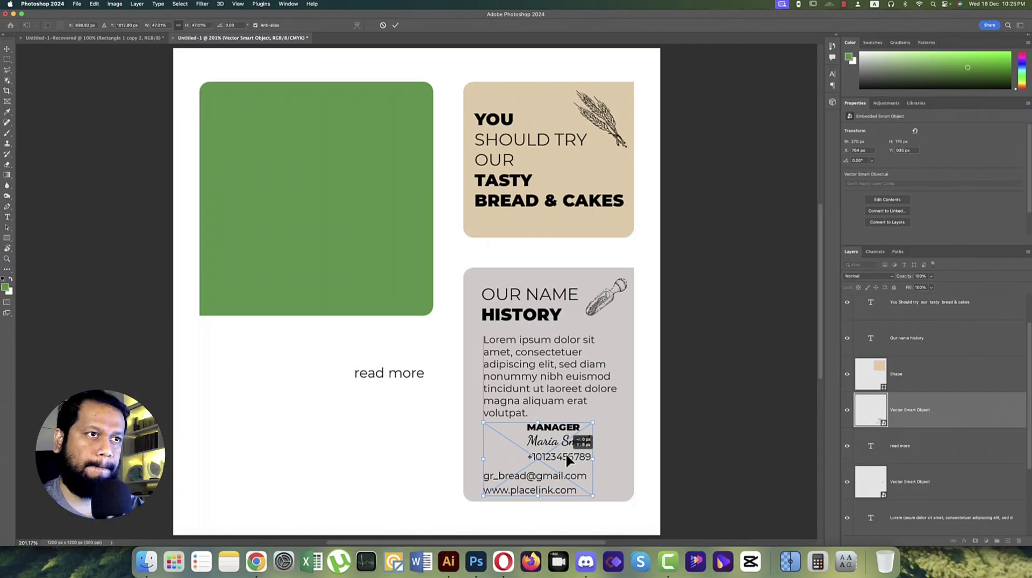
{"action": "key", "text": "Return"}
Move the "OUR NAME HISTORY" heading and the lorem ipsum paragraph up, and set the paragraph's font size to 5 pt.
{"action": "left_click_drag", "start_coordinate": [522, 401], "coordinate": [521, 392]}
{"action": "left_click_drag", "start_coordinate": [554, 322], "coordinate": [553, 315]}
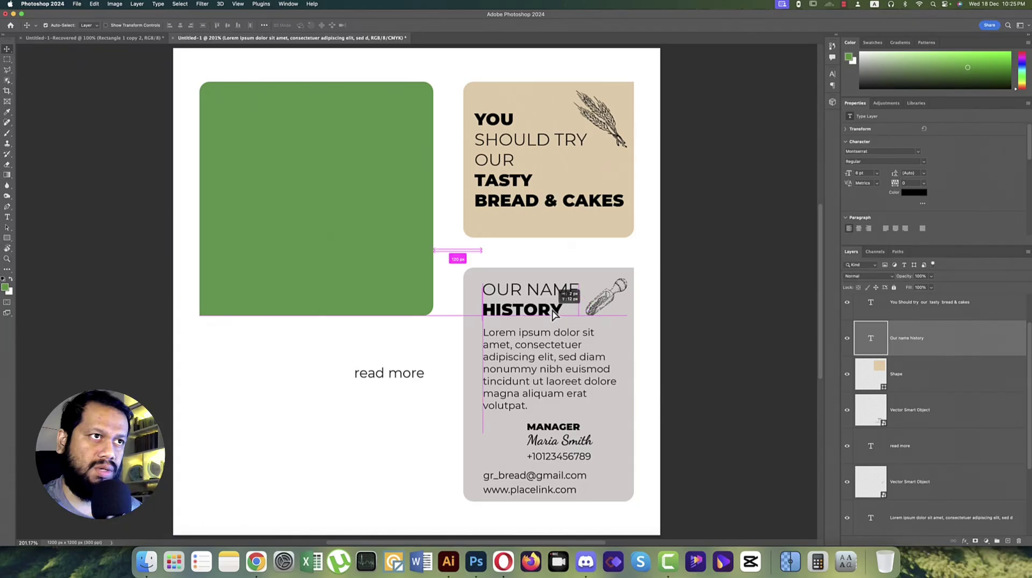
{"action": "left_click_drag", "start_coordinate": [531, 352], "coordinate": [523, 332]}
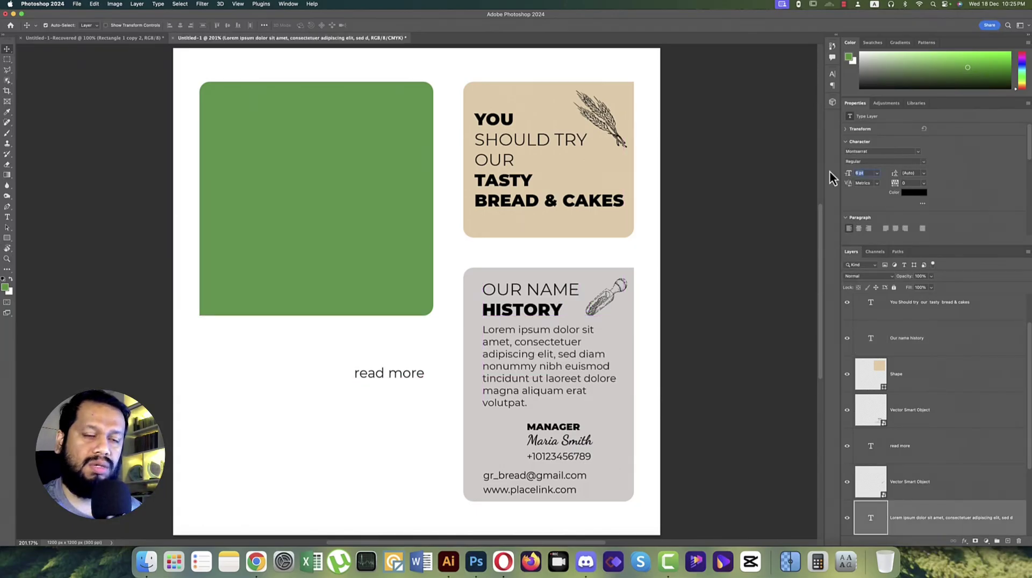
{"action": "key", "text": "Return"}
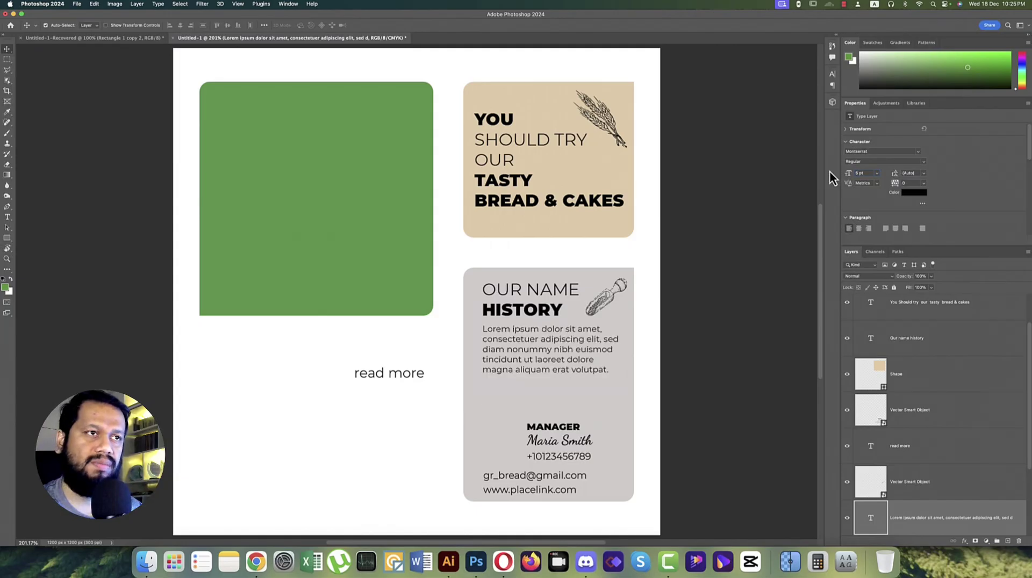
Try enlarging the contact block upward and to the right within the grey rectangle.
{"action": "left_click", "coordinate": [572, 435]}
{"action": "key", "text": "ctrl+t"}
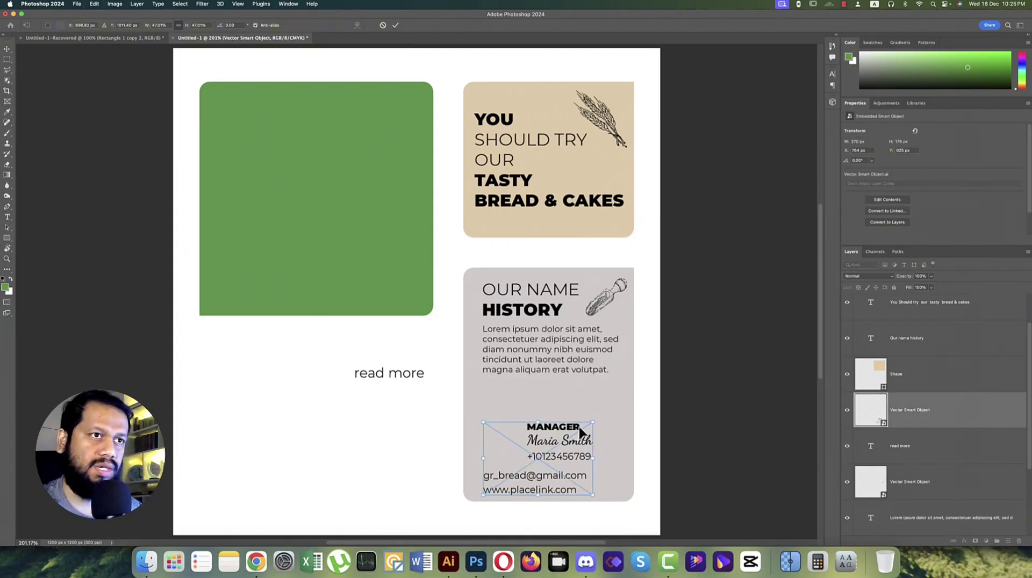
{"action": "left_click_drag", "start_coordinate": [592, 420], "coordinate": [610, 407]}
{"action": "key", "text": "Return"}
Move the grey rectangle slightly up, closer to the beige one, keeping its size.
{"action": "left_click", "coordinate": [566, 480]}
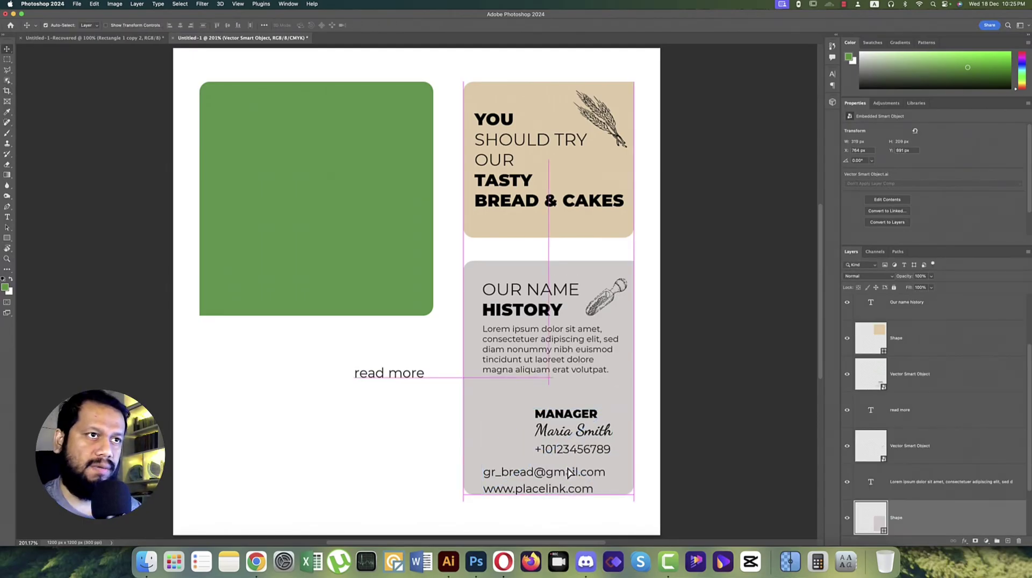
{"action": "key", "text": "ctrl+t"}
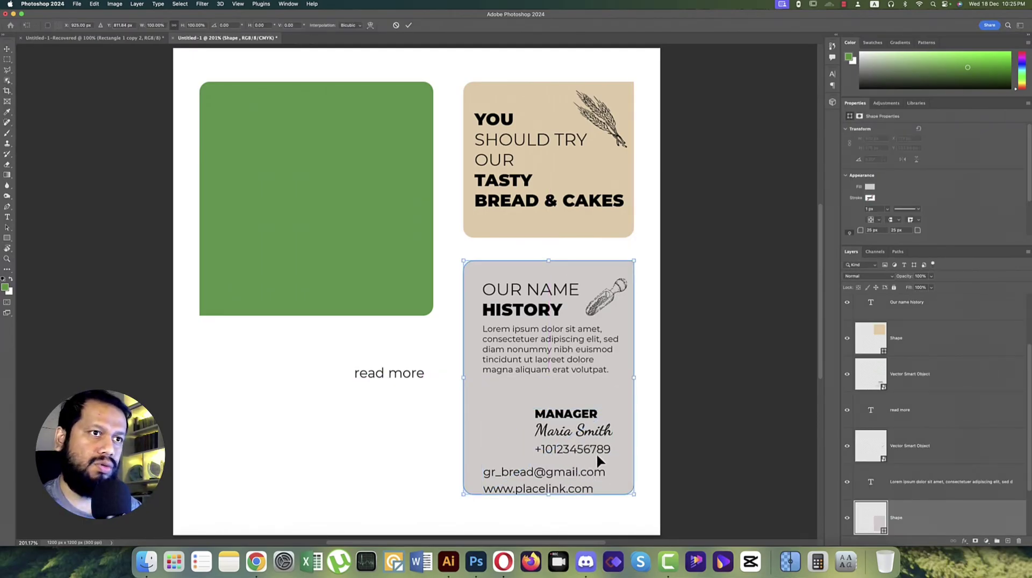
{"action": "key", "text": "Return"}
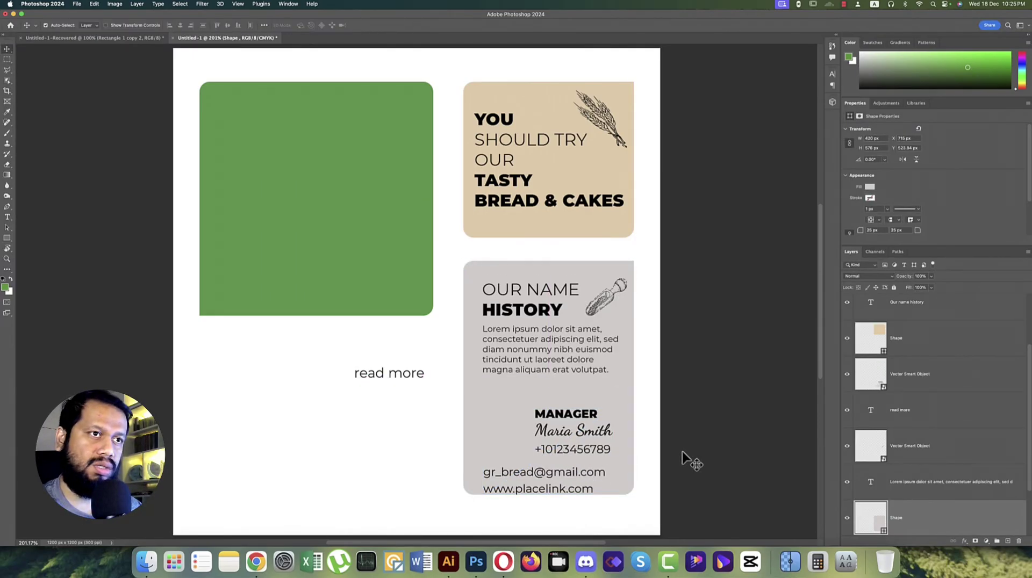
Shrink the contact block to about 47.6% and raise it clear of the grey rectangle's bottom edge.
{"action": "left_click", "coordinate": [608, 438]}
{"action": "key", "text": "ctrl+t"}
{"action": "left_click_drag", "start_coordinate": [548, 495], "coordinate": [548, 434]}
{"action": "key", "text": "Return"}
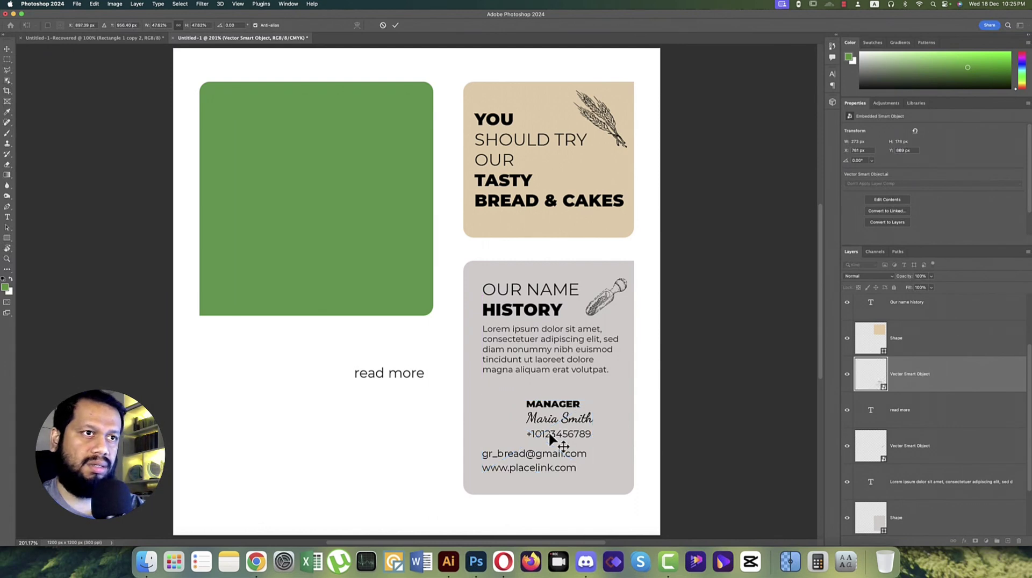
Place the "read more" line between the paragraph and the contact block, scaling it down to about 5 pt.
{"action": "left_click", "coordinate": [421, 373]}
{"action": "left_click_drag", "start_coordinate": [421, 379], "coordinate": [526, 387]}
{"action": "key", "text": "super+t"}
{"action": "key", "text": "Return"}
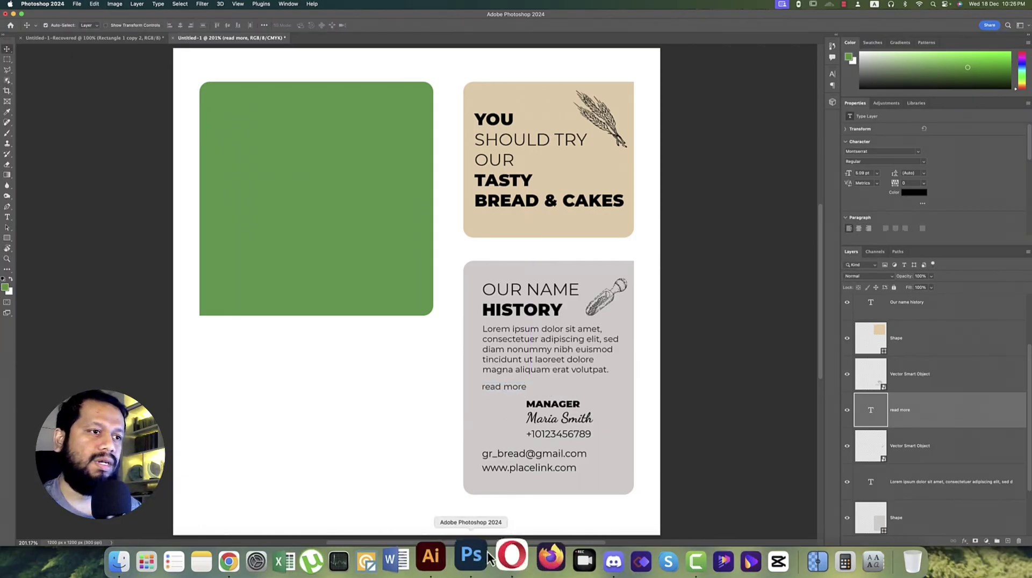
Switch to Illustrator and copy the QR code beside the manager details.
{"action": "left_click", "coordinate": [431, 558]}
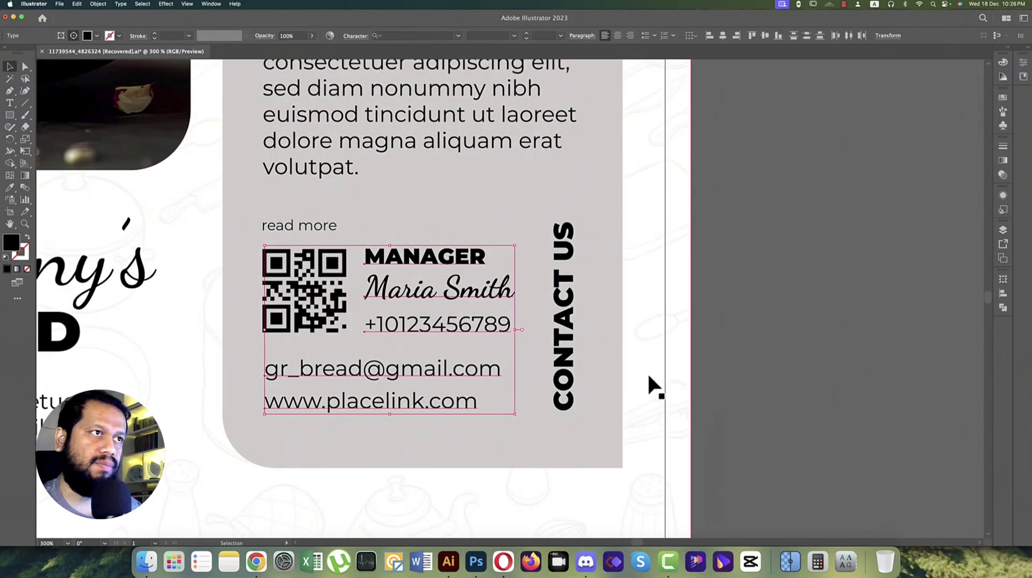
{"action": "left_click", "coordinate": [324, 294]}
{"action": "double_click", "coordinate": [327, 301]}
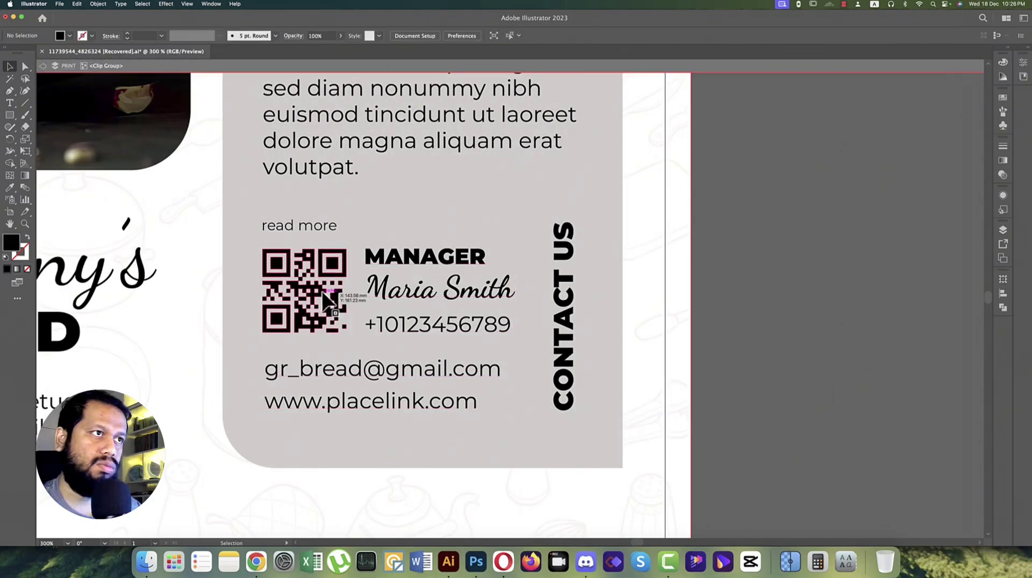
{"action": "left_click", "coordinate": [327, 301]}
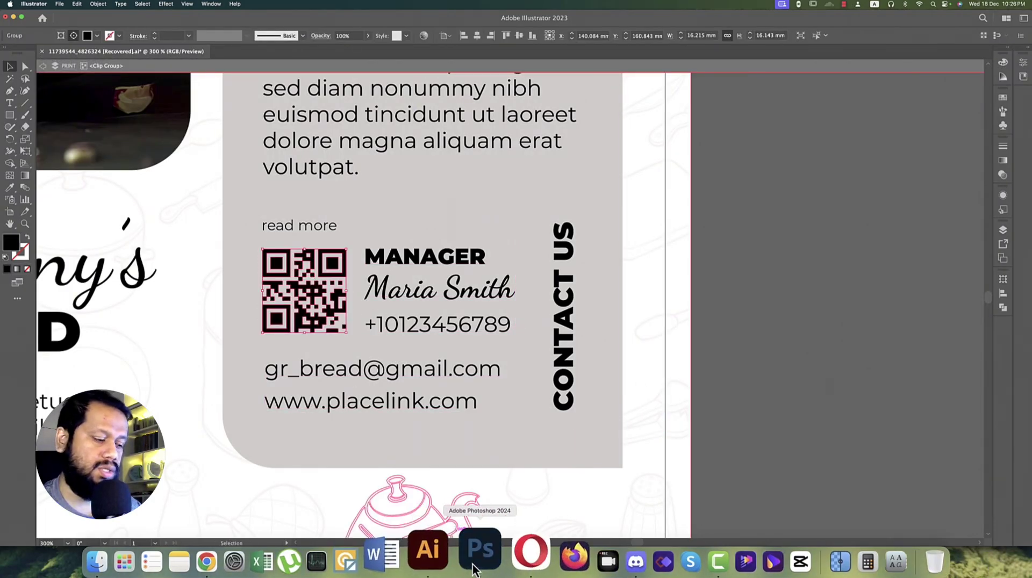
Return to Photoshop, paste the QR code as a Smart Object and fit it into the gap beside the manager details.
{"action": "left_click", "coordinate": [489, 556]}
{"action": "key", "text": "super+v"}
{"action": "left_click", "coordinate": [445, 192]}
{"action": "left_click_drag", "start_coordinate": [466, 312], "coordinate": [522, 442]}
{"action": "key", "text": "Return"}
{"action": "key", "text": "super+t"}
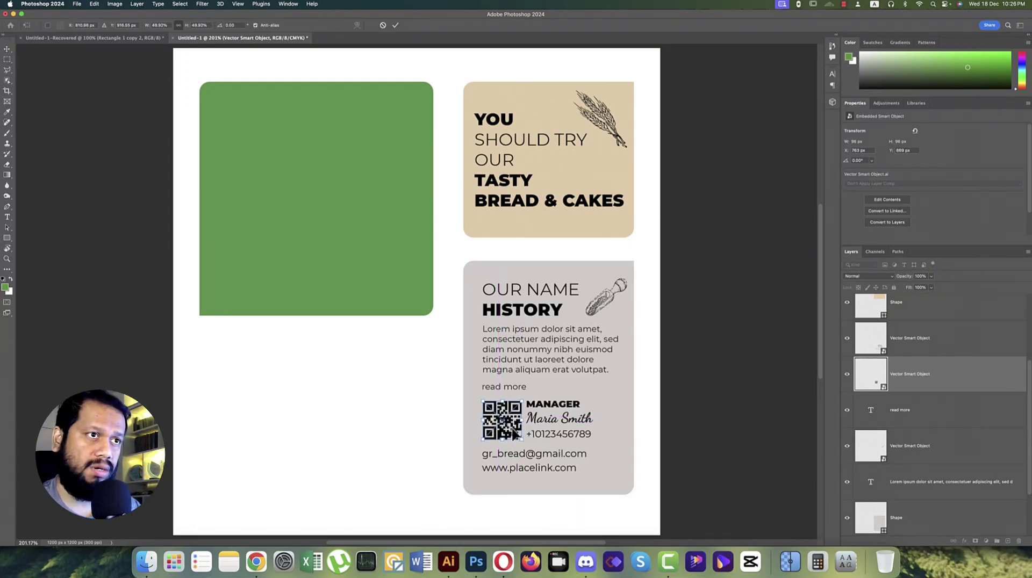
{"action": "key", "text": "Return"}
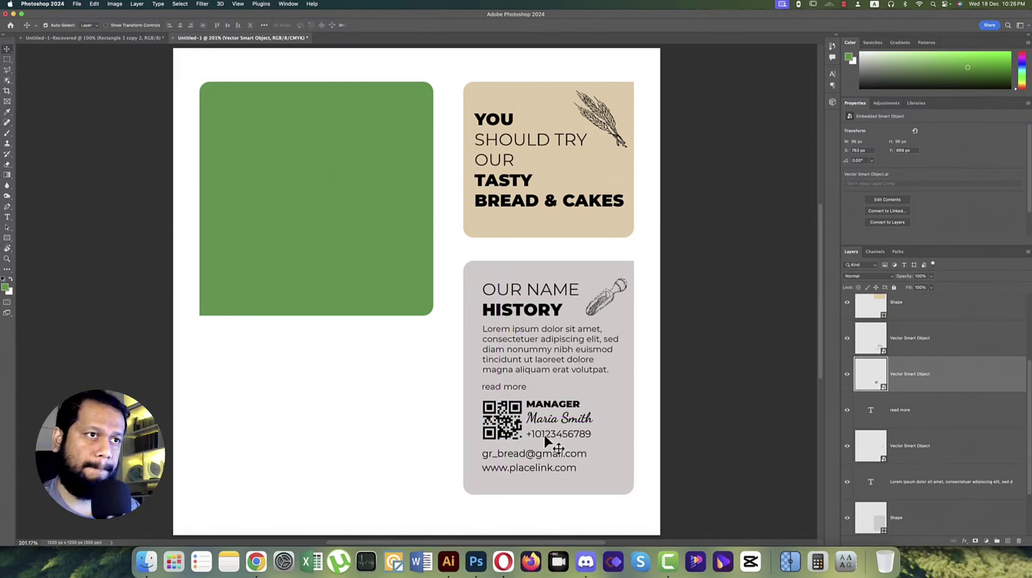
Nudge the contact block slightly to the right, away from the QR code.
{"action": "left_click", "coordinate": [545, 439]}
{"action": "left_click", "coordinate": [545, 439]}
{"action": "left_click_drag", "start_coordinate": [535, 414], "coordinate": [536, 414]}
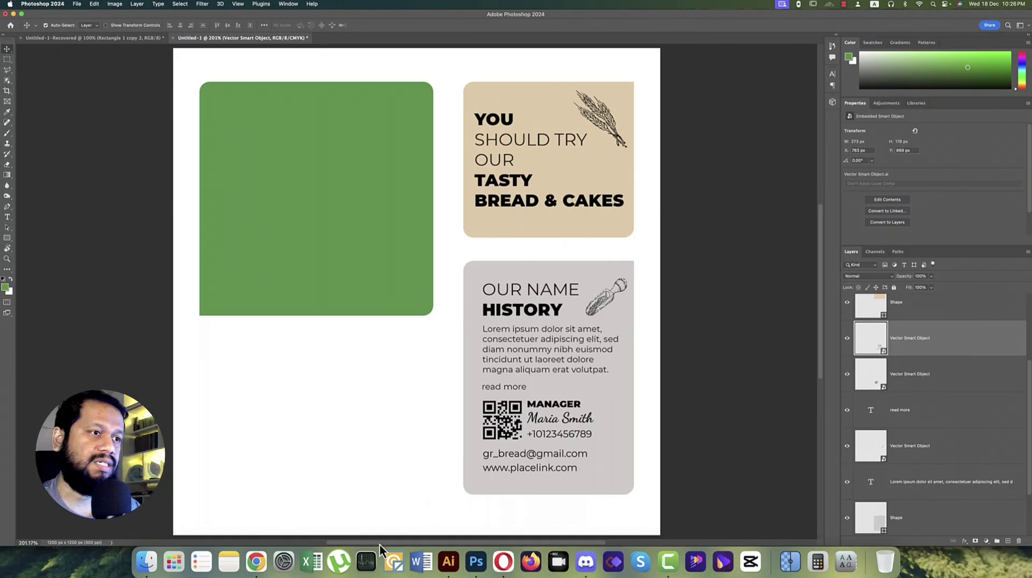
Switch to Illustrator and copy the vertical "CONTACT US" text beside the contact details.
{"action": "left_click", "coordinate": [448, 561]}
{"action": "left_click", "coordinate": [571, 381]}
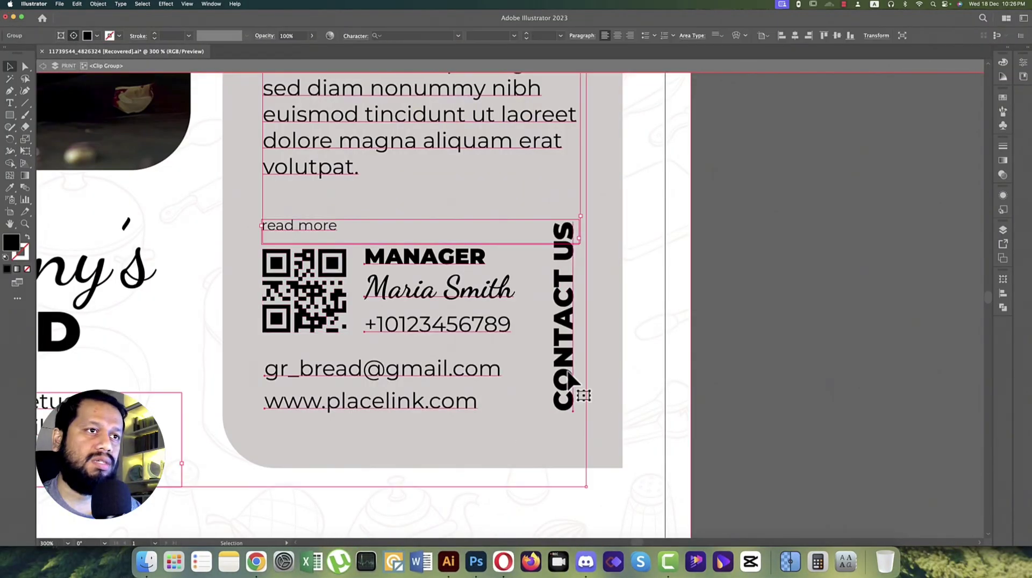
{"action": "double_click", "coordinate": [571, 381]}
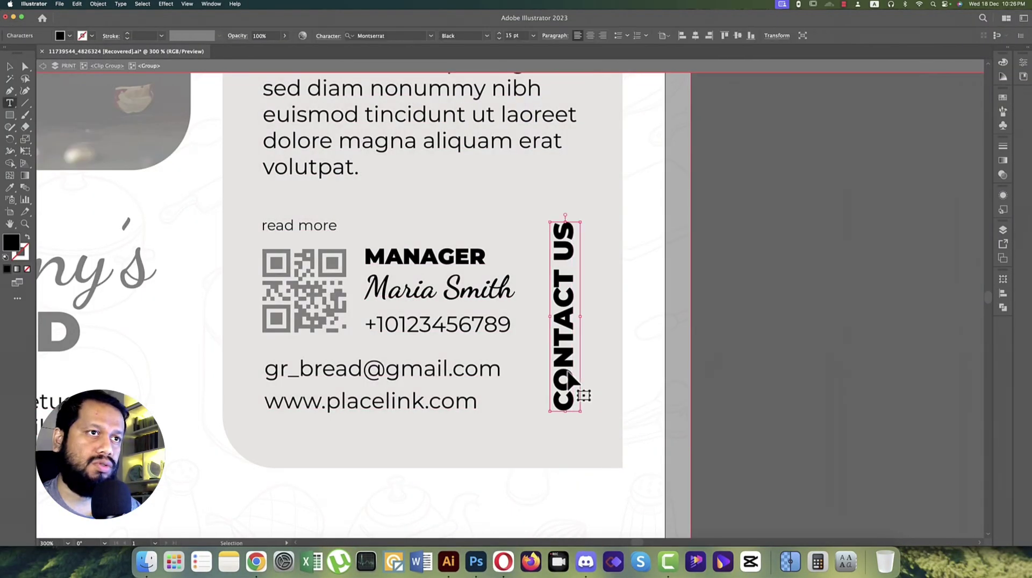
{"action": "key", "text": "Escape"}
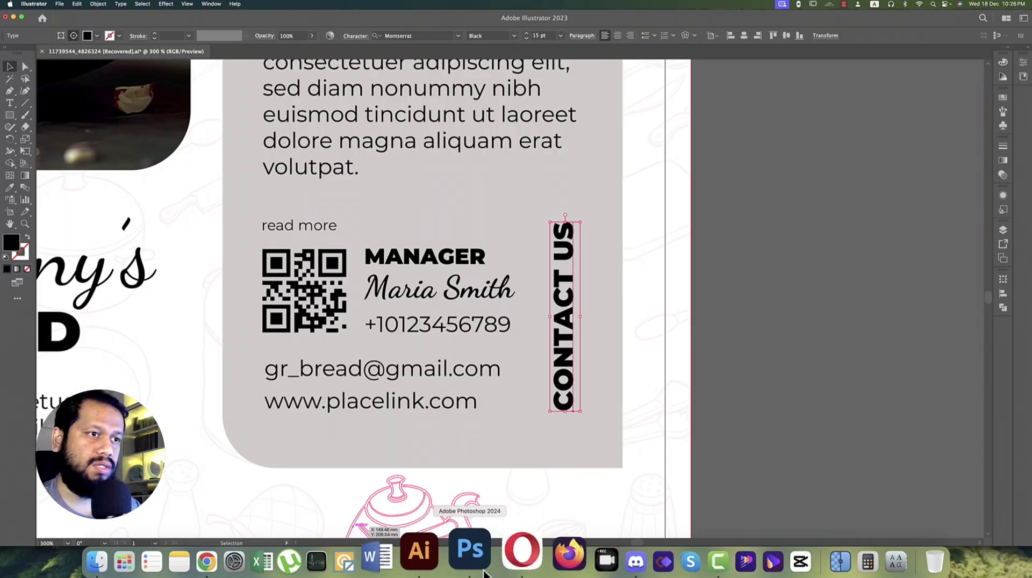
Return to Photoshop and paste "Contact us" as a new text layer on the canvas.
{"action": "left_click", "coordinate": [473, 545]}
{"action": "left_click", "coordinate": [392, 397]}
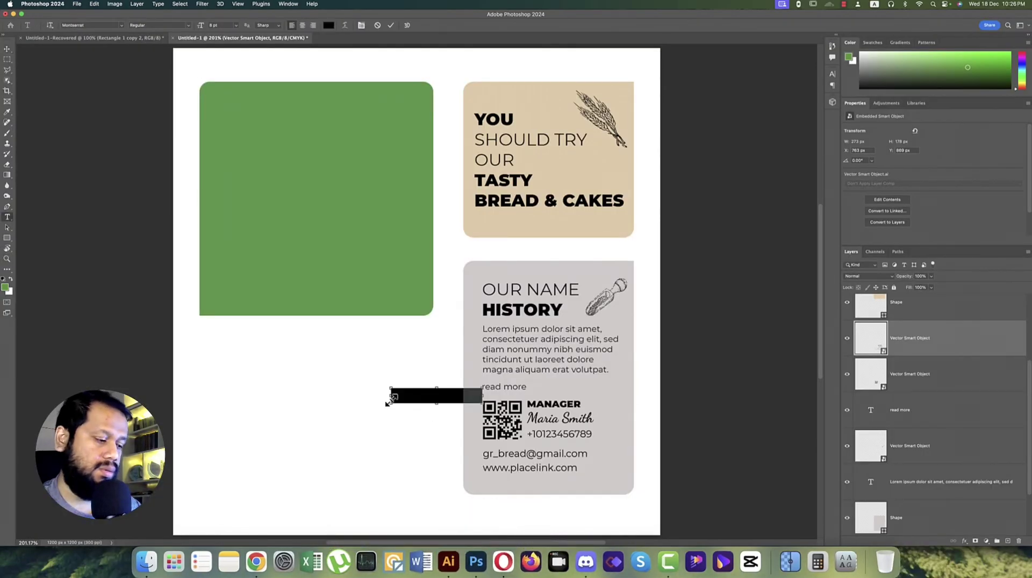
{"action": "key", "text": "ctrl+v"}
{"action": "left_click", "coordinate": [11, 50]}
Rotate the "Contact us" text -90°, enlarge it to about 5.5 pt and place it vertically along the grey panel's right edge beside the contact details.
{"action": "key", "text": "ctrl+t"}
{"action": "left_click_drag", "start_coordinate": [431, 398], "coordinate": [416, 340]}
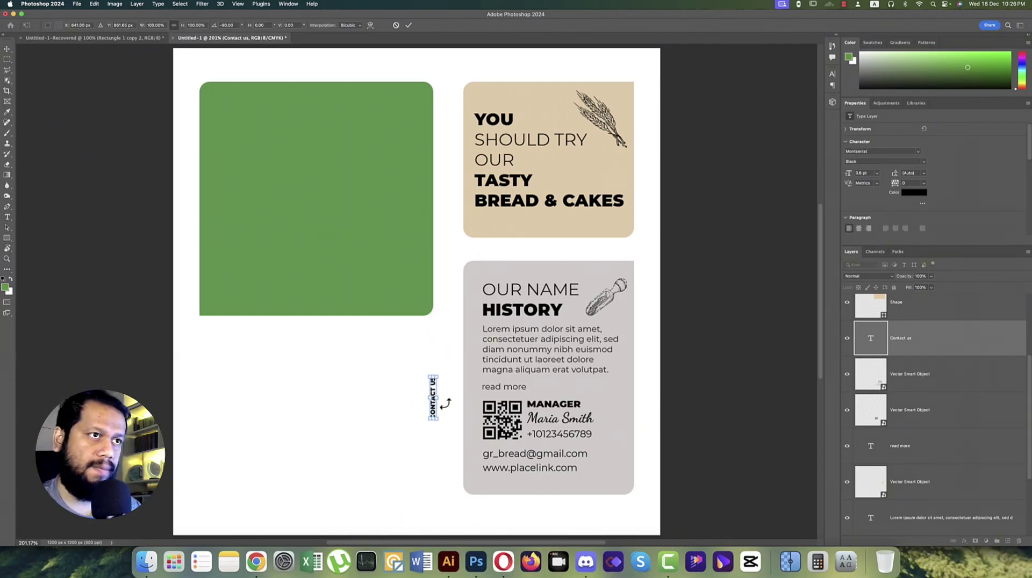
{"action": "left_click_drag", "start_coordinate": [440, 399], "coordinate": [611, 454]}
{"action": "key", "text": "Return"}
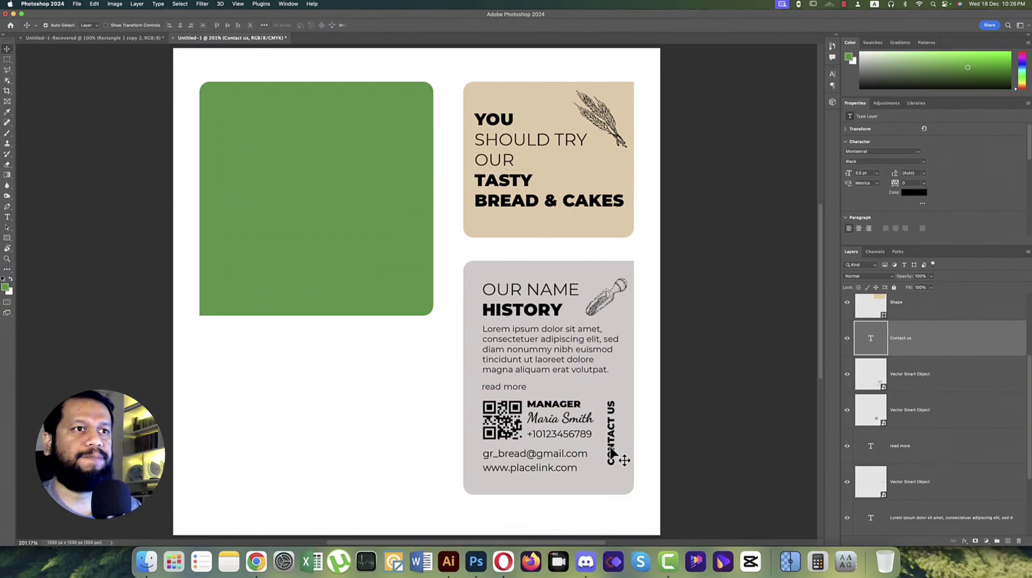
Place the Artisan bread slices image with the knife from the "larger" folder as an embedded object above the green photo shape.
{"action": "left_click", "coordinate": [395, 245]}
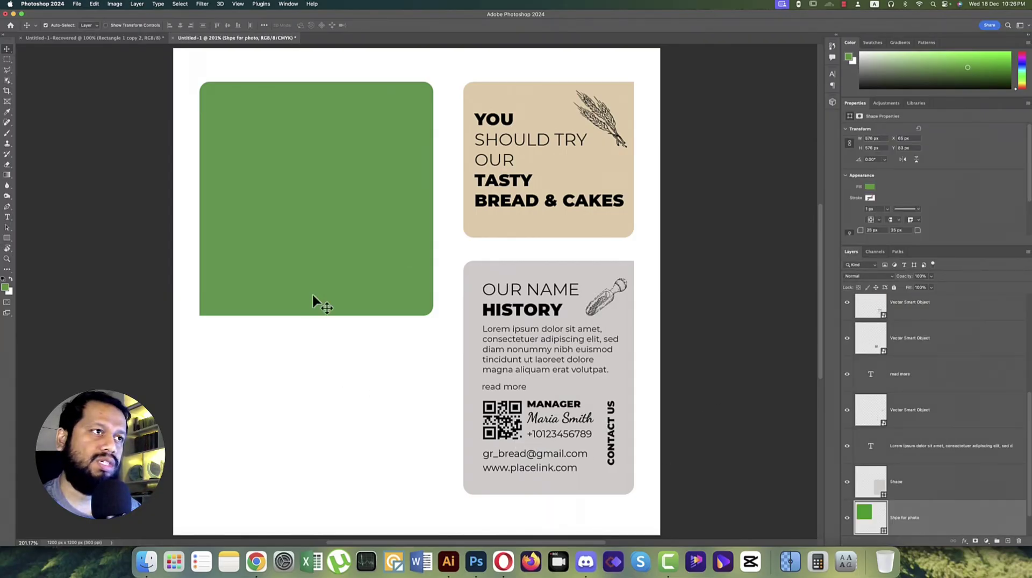
{"action": "left_click", "coordinate": [76, 6]}
{"action": "left_click", "coordinate": [90, 176]}
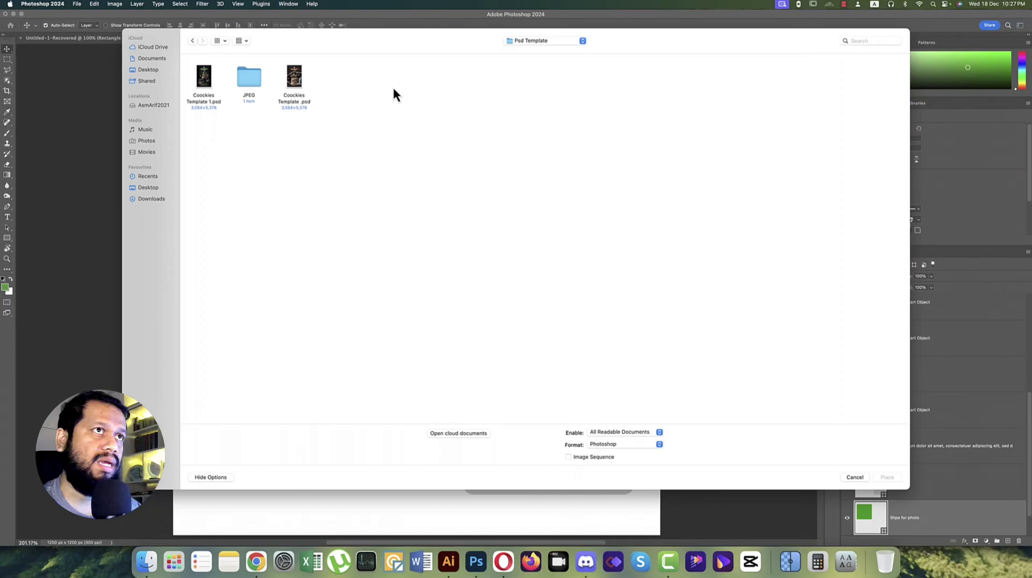
{"action": "left_click", "coordinate": [524, 40]}
{"action": "left_click", "coordinate": [523, 47]}
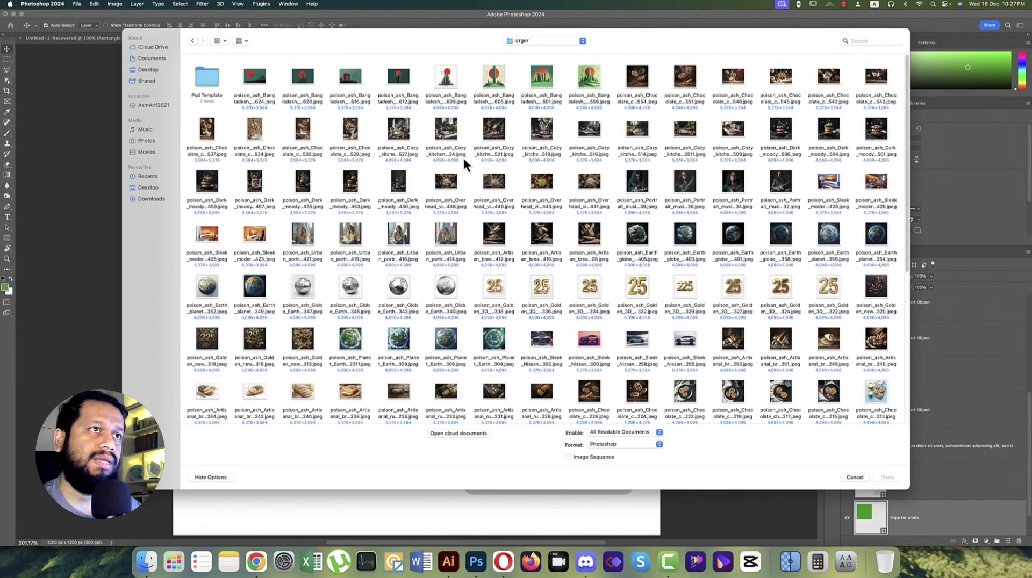
{"action": "left_click", "coordinate": [494, 237]}
{"action": "key", "text": "space"}
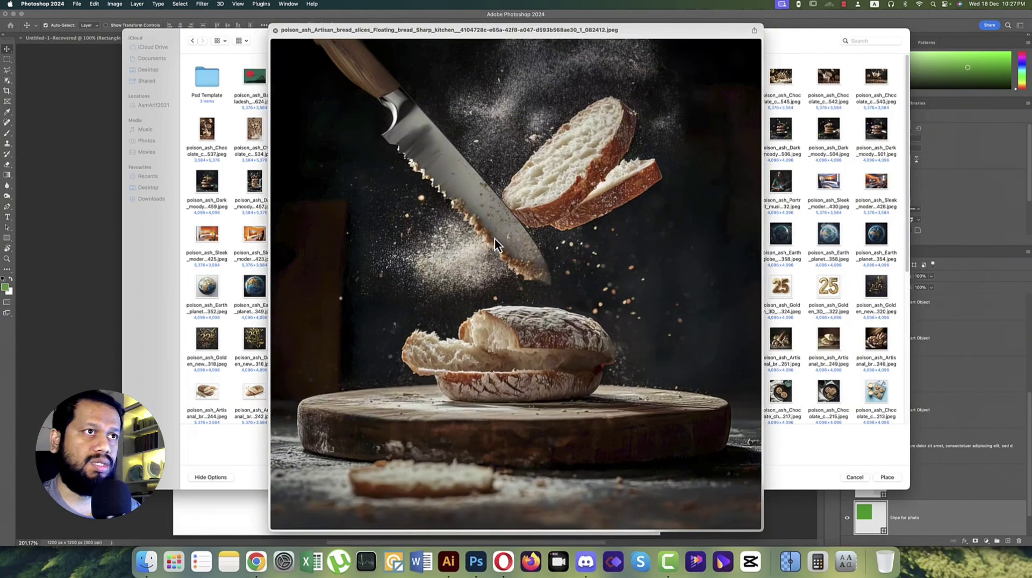
{"action": "key", "text": "space"}
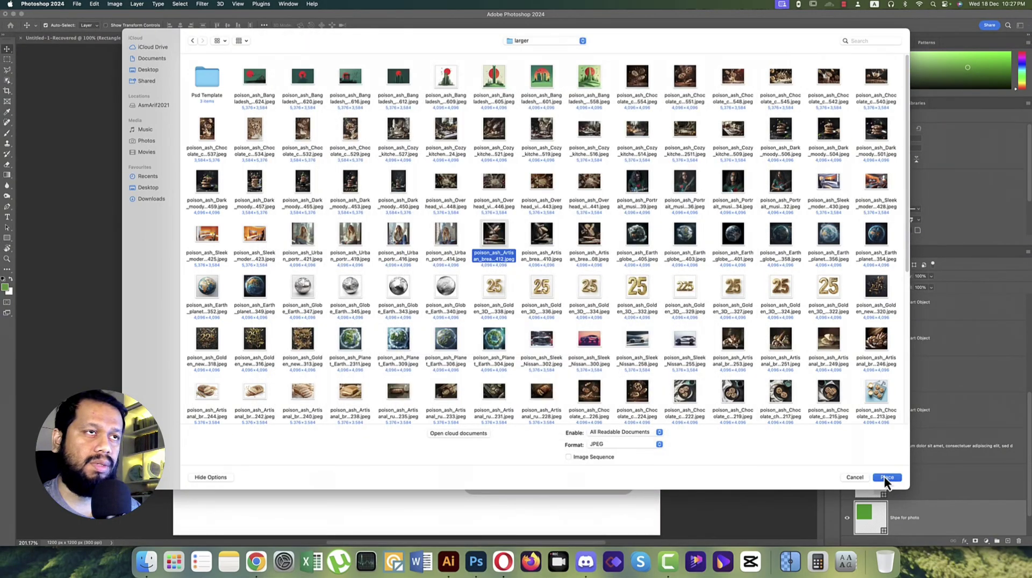
{"action": "left_click", "coordinate": [883, 476]}
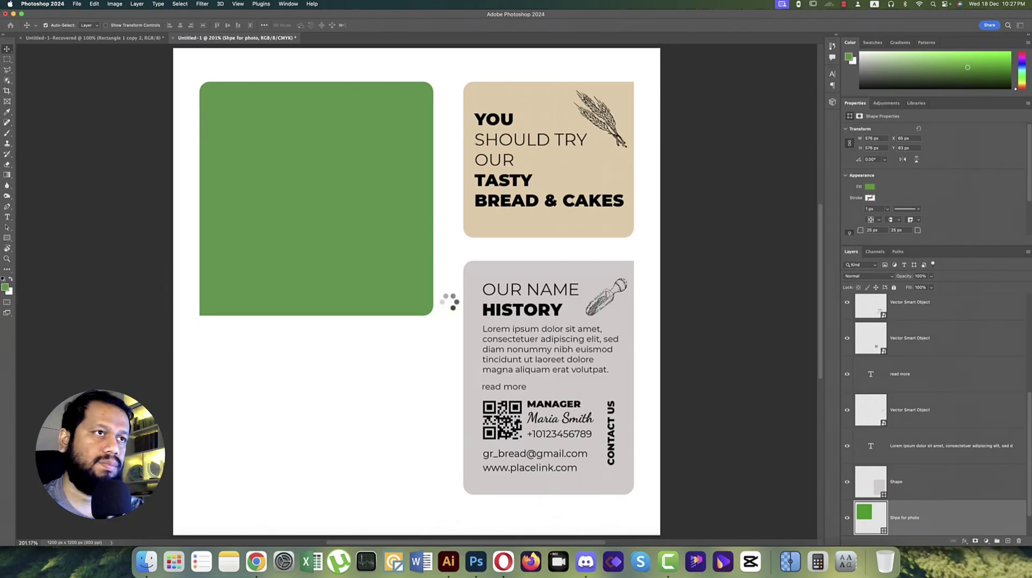
Scale the bread photo down to about 577 x 577 px and position it over the green square.
{"action": "key", "text": "Return"}
{"action": "key", "text": "super+t"}
{"action": "left_click_drag", "start_coordinate": [656, 295], "coordinate": [410, 281]}
{"action": "left_click_drag", "start_coordinate": [335, 304], "coordinate": [352, 211]}
{"action": "key", "text": "Return"}
Clip the bread photo layer to the "Shpe for photo" layer with a clipping mask.
{"action": "scroll", "coordinate": [917, 471], "scroll_direction": "down", "scroll_amount": 2}
{"action": "left_click_drag", "start_coordinate": [923, 490], "coordinate": [939, 461]}
{"action": "left_click", "coordinate": [940, 461], "text": "alt"}
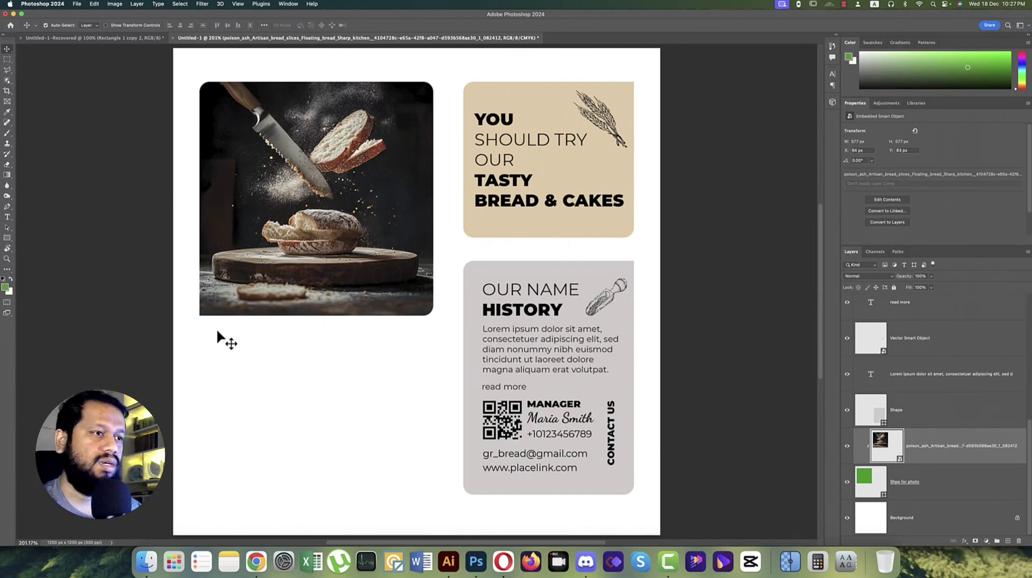
Switch to Illustrator and copy the bread illustration, the "Granny's BREAD" title and the paragraph under them.
{"action": "left_click", "coordinate": [458, 553]}
{"action": "scroll", "coordinate": [231, 415], "scroll_direction": "left", "scroll_amount": 10}
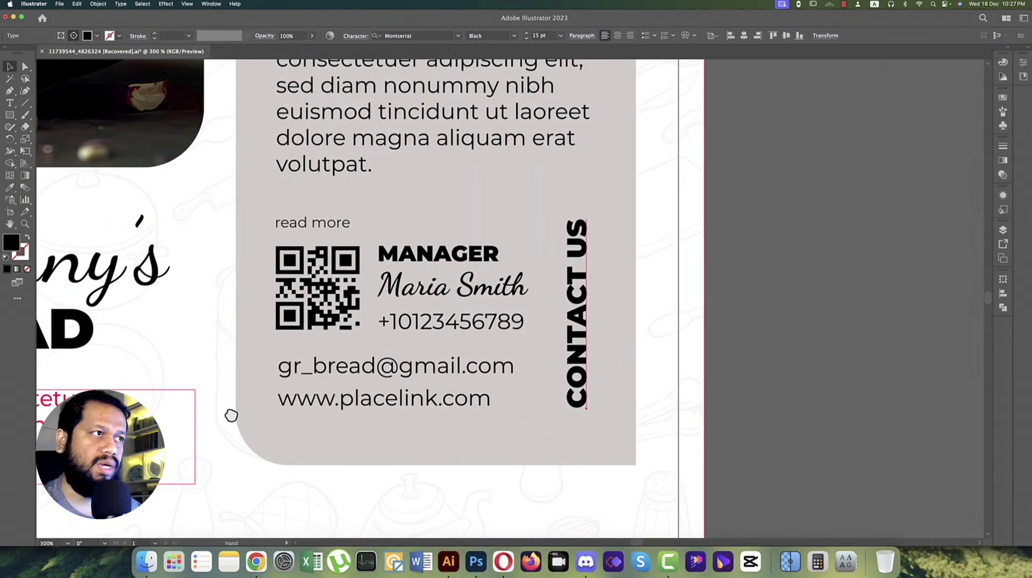
{"action": "left_click", "coordinate": [322, 329]}
{"action": "scroll", "coordinate": [286, 354], "scroll_direction": "left", "scroll_amount": 8}
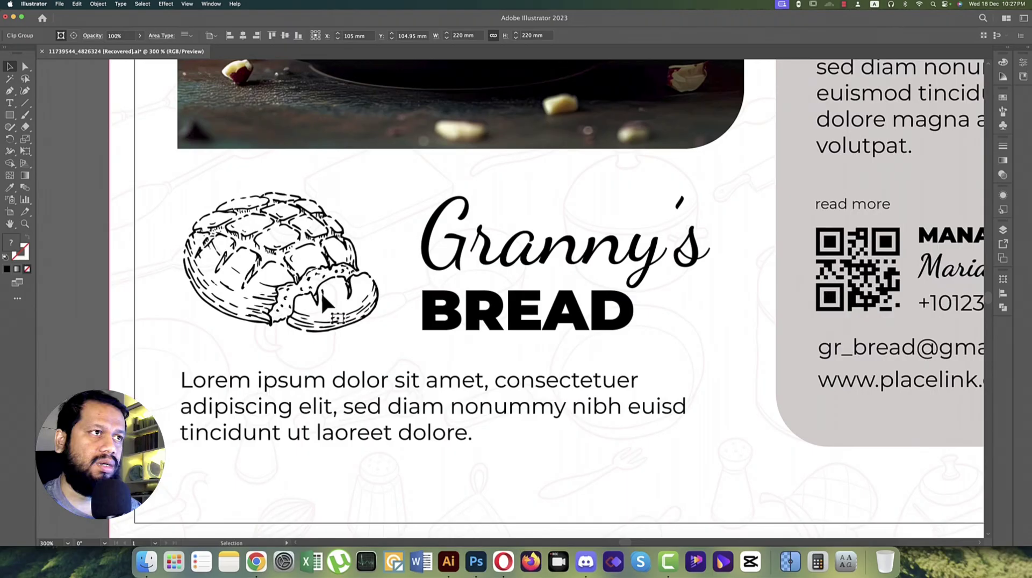
{"action": "double_click", "coordinate": [316, 288]}
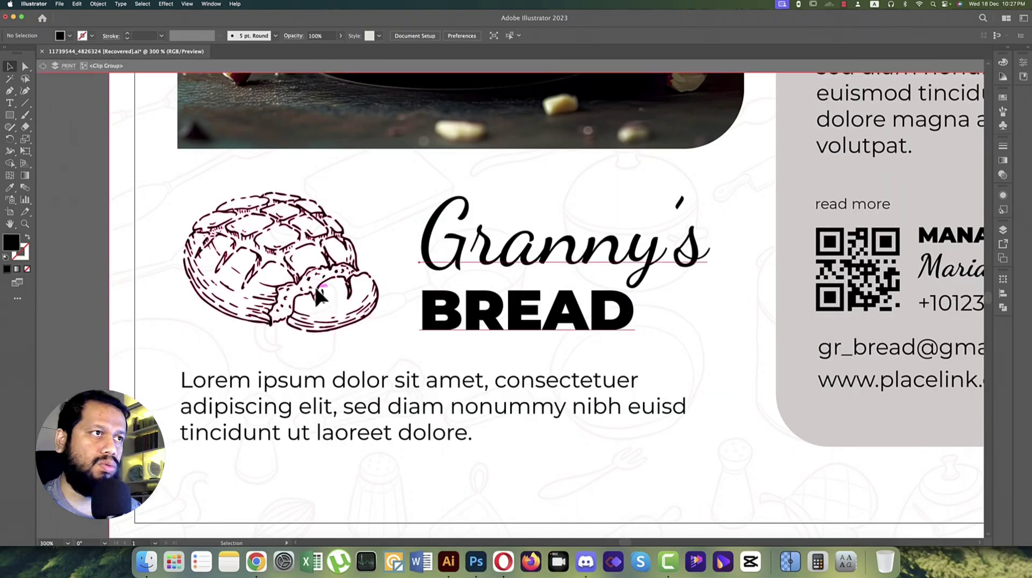
{"action": "left_click", "coordinate": [350, 384], "text": "shift"}
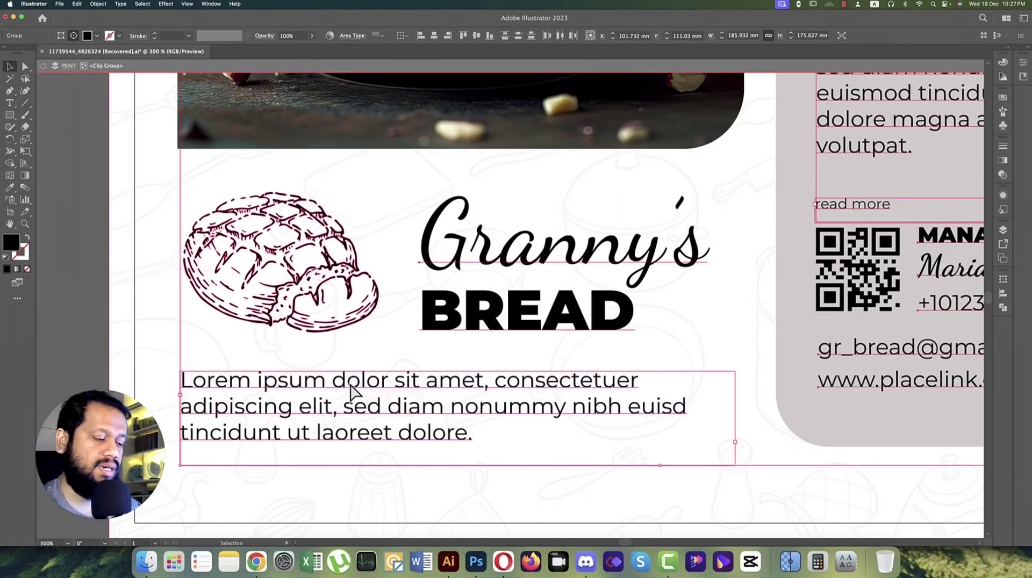
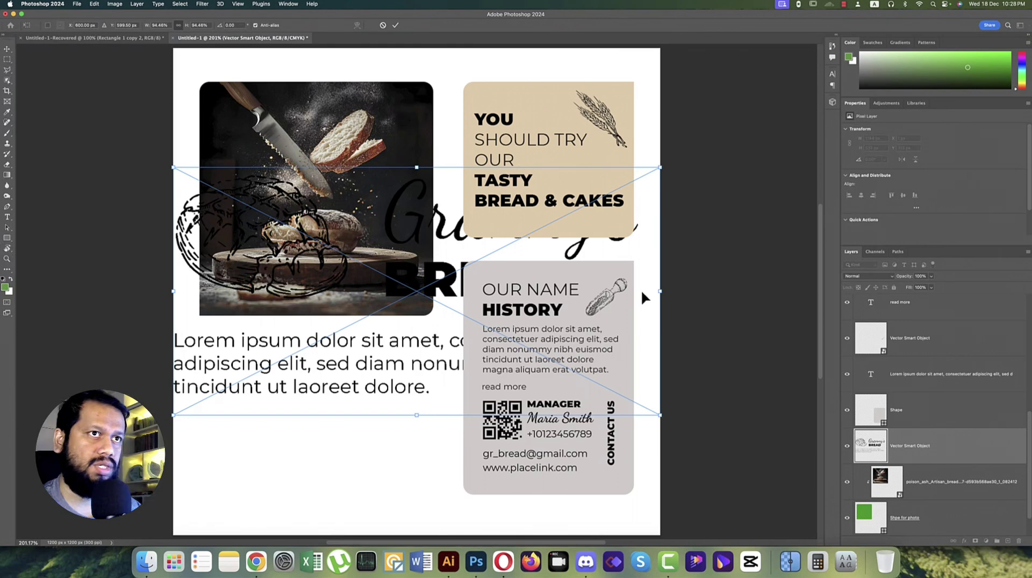
Scale the pasted "Granny's BREAD" Smart Object down and place it under the bread photo, matching the photo's width.
{"action": "left_click_drag", "start_coordinate": [662, 292], "coordinate": [357, 406]}
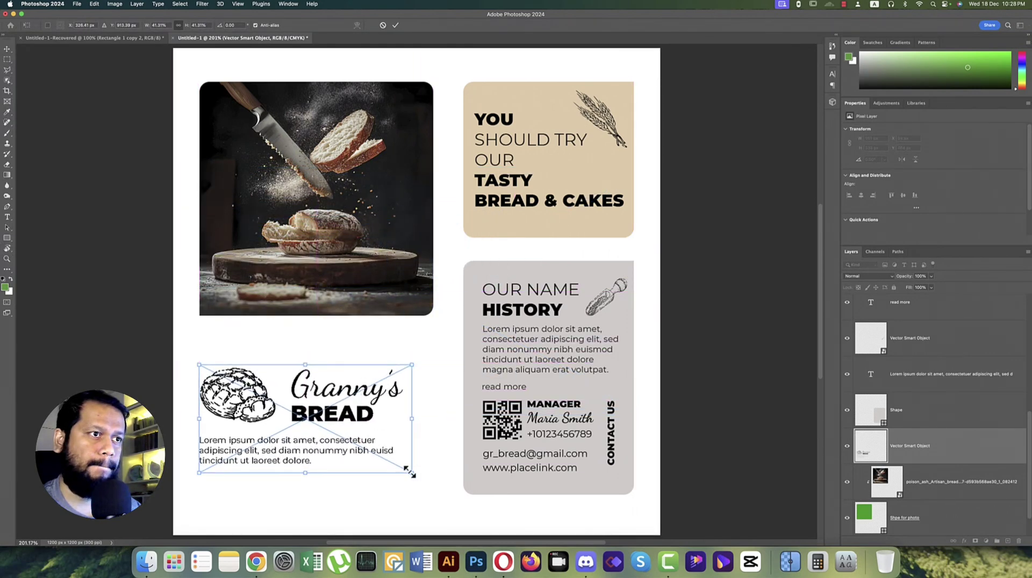
{"action": "left_click_drag", "start_coordinate": [410, 473], "coordinate": [437, 486]}
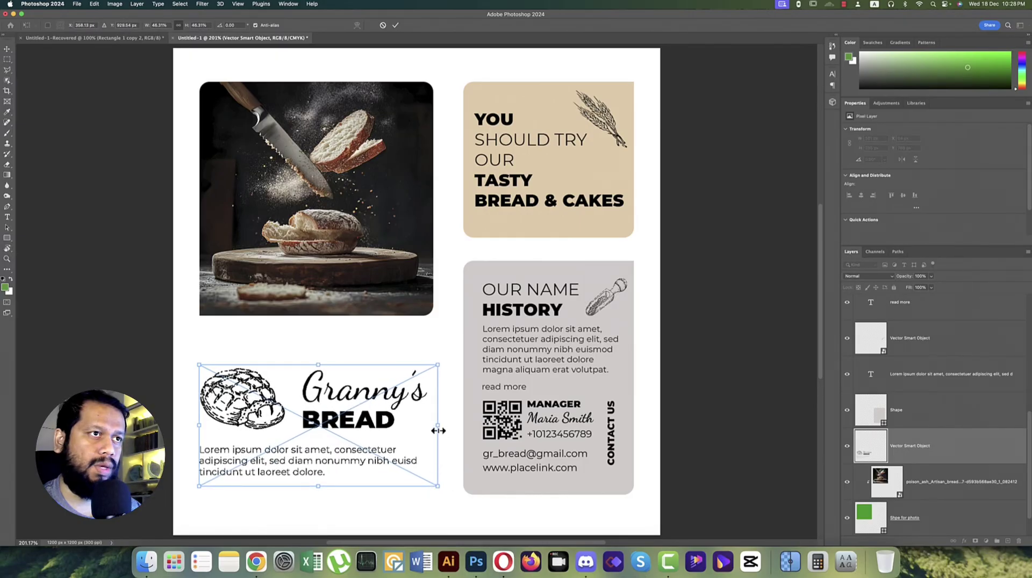
{"action": "key", "text": "Return"}
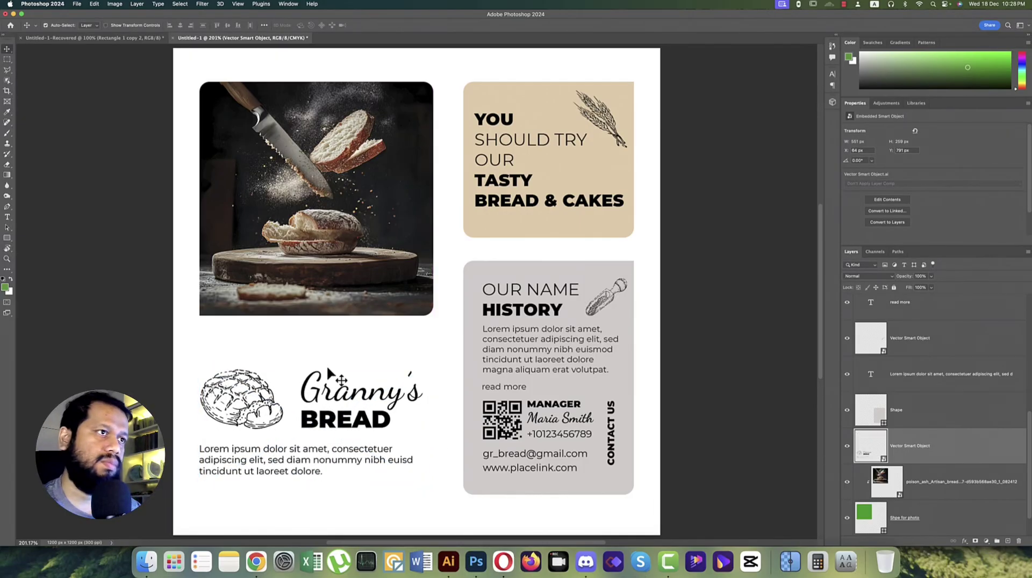
Extend the green photo shape downward to a height of about 641 px.
{"action": "left_click", "coordinate": [898, 516]}
{"action": "key", "text": "ctrl+t"}
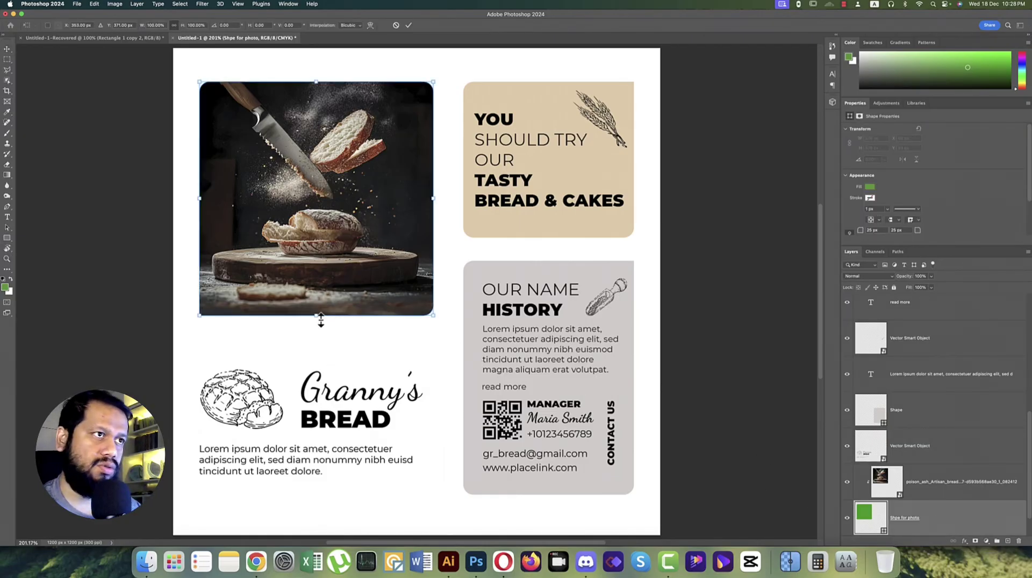
{"action": "left_click_drag", "start_coordinate": [321, 320], "coordinate": [327, 362]}
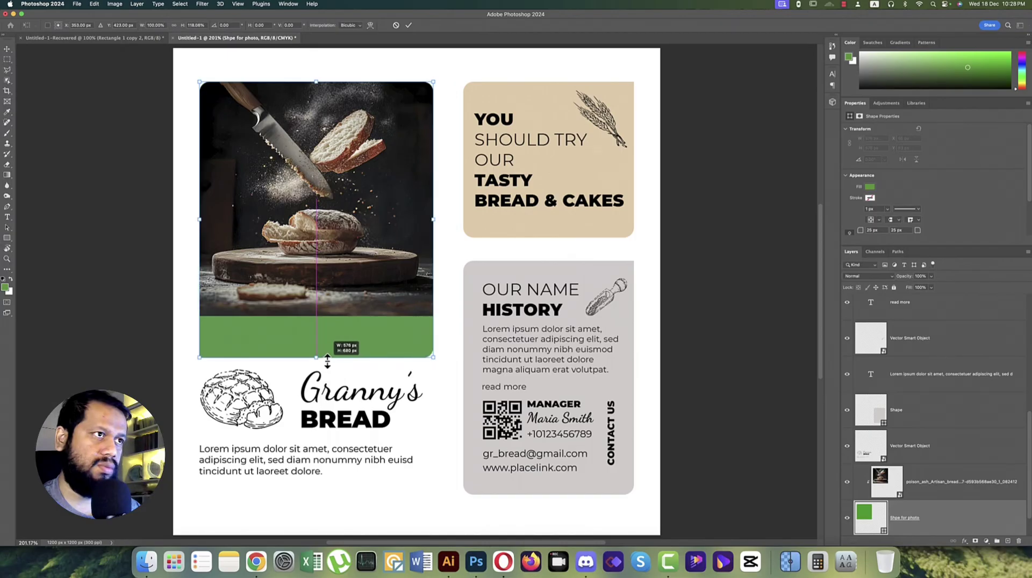
{"action": "key", "text": "cmd+z"}
{"action": "left_click_drag", "start_coordinate": [316, 320], "coordinate": [317, 343]}
{"action": "key", "text": "Return"}
Enlarge the clipped bread photo to about 691 x 691 px so it fills the whole photo shape.
{"action": "key", "text": "alt+bracketright"}
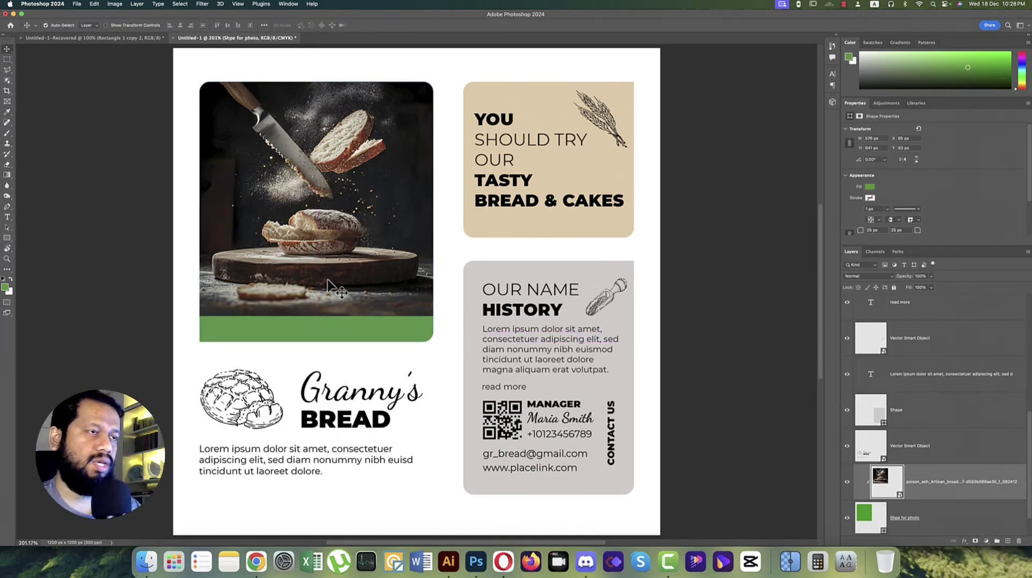
{"action": "key", "text": "cmd+t"}
{"action": "left_click_drag", "start_coordinate": [319, 322], "coordinate": [324, 365]}
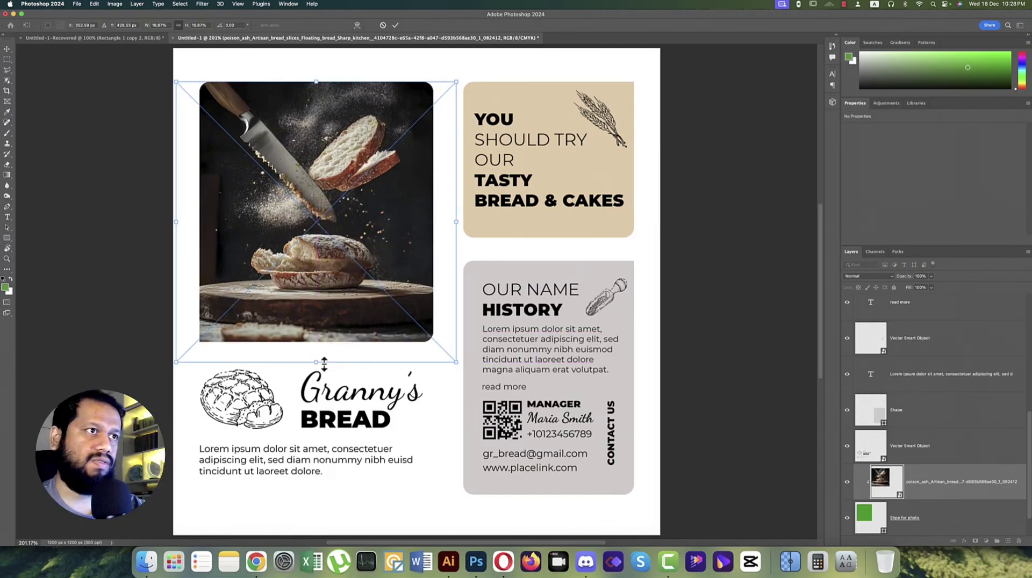
{"action": "key", "text": "Return"}
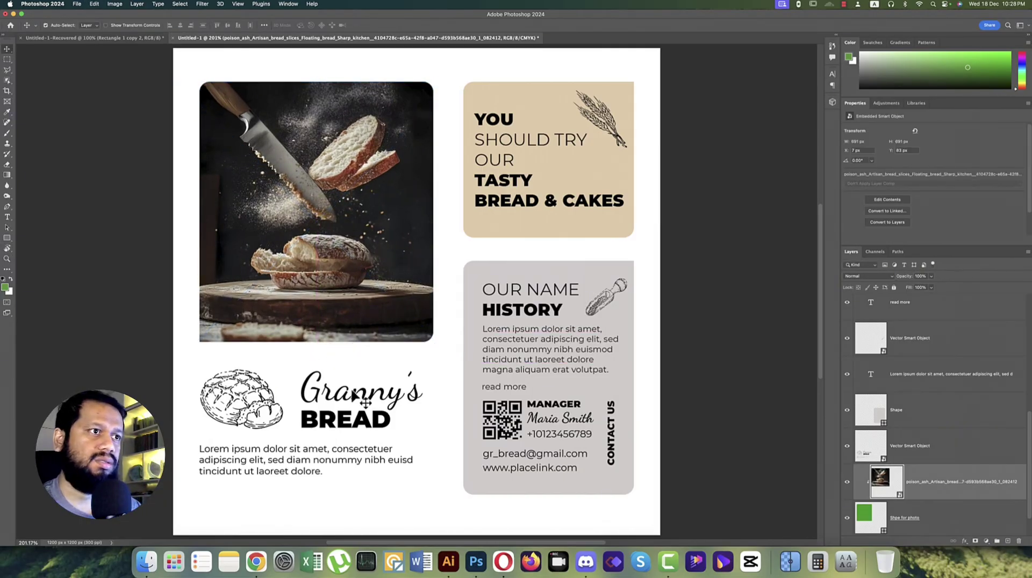
Move the "Granny's BREAD" block down to the lower edge of the grey panel and scale it down slightly.
{"action": "left_click", "coordinate": [388, 424]}
{"action": "left_click_drag", "start_coordinate": [389, 426], "coordinate": [393, 449]}
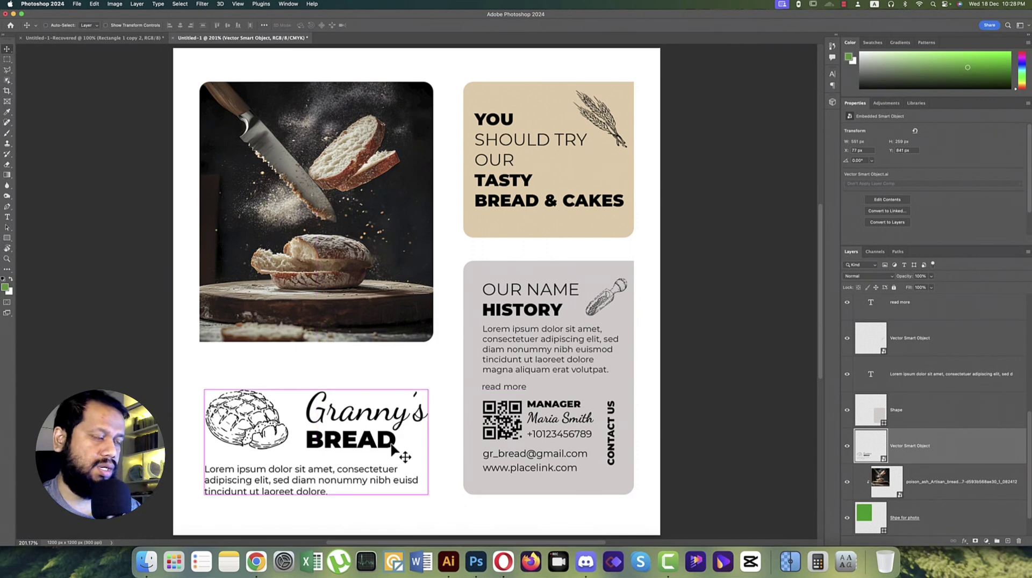
{"action": "key", "text": "ctrl+t"}
{"action": "left_click_drag", "start_coordinate": [439, 386], "coordinate": [436, 384]}
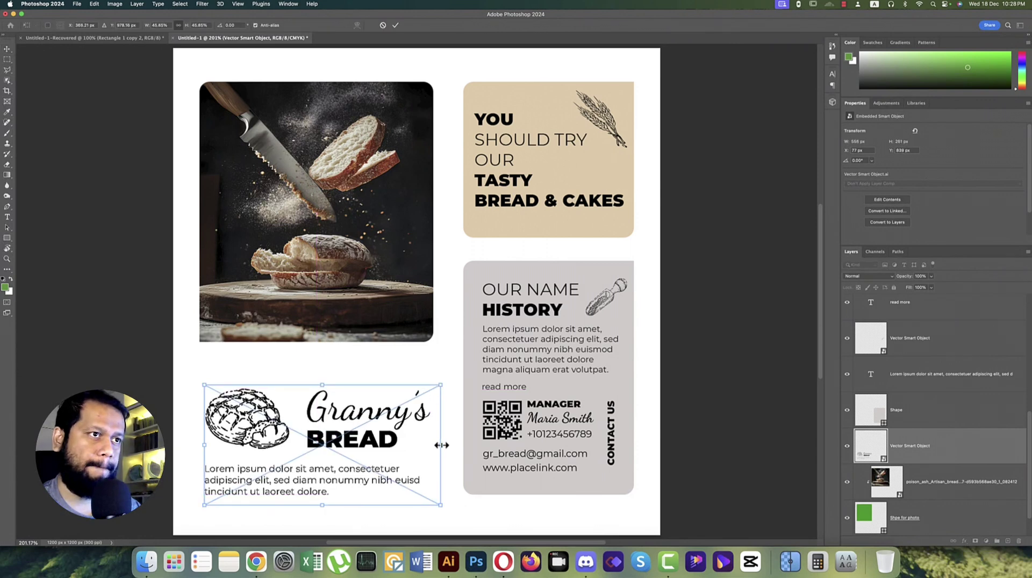
{"action": "left_click_drag", "start_coordinate": [439, 445], "coordinate": [436, 445]}
{"action": "key", "text": "Return"}
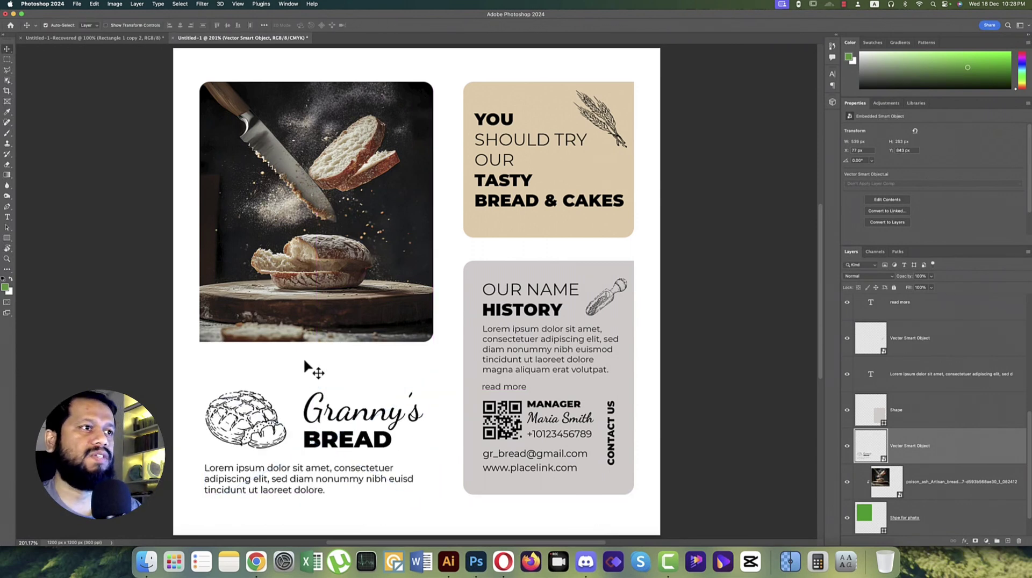
Copy the pale kitchen-utensil pattern from the Illustrator design and return to Photoshop.
{"action": "left_click", "coordinate": [448, 562]}
{"action": "left_click", "coordinate": [244, 493]}
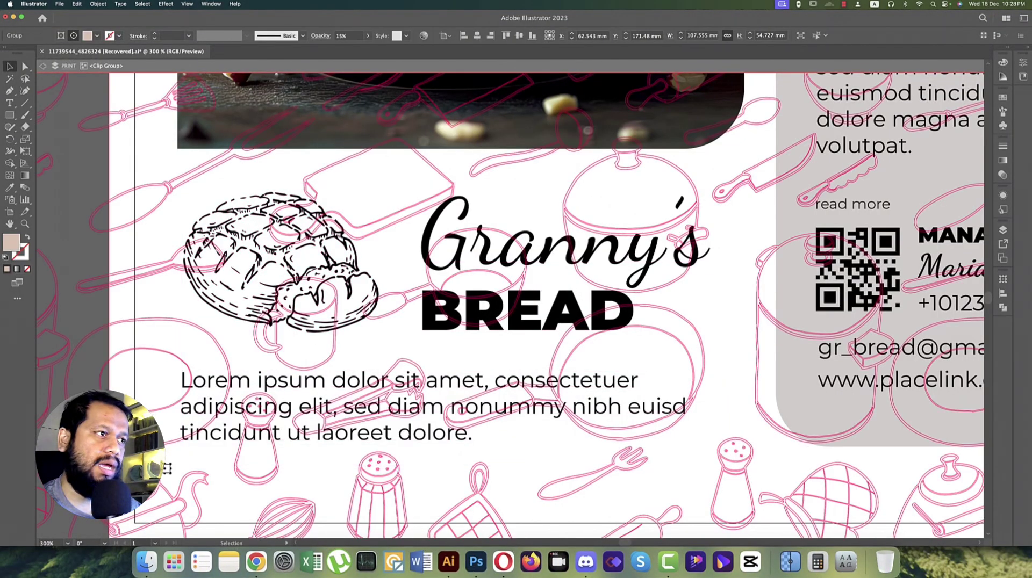
{"action": "left_click", "coordinate": [476, 562]}
Paste the utensil pattern as a Smart Object directly above the Background layer.
{"action": "scroll", "coordinate": [949, 520], "scroll_direction": "down", "scroll_amount": 2}
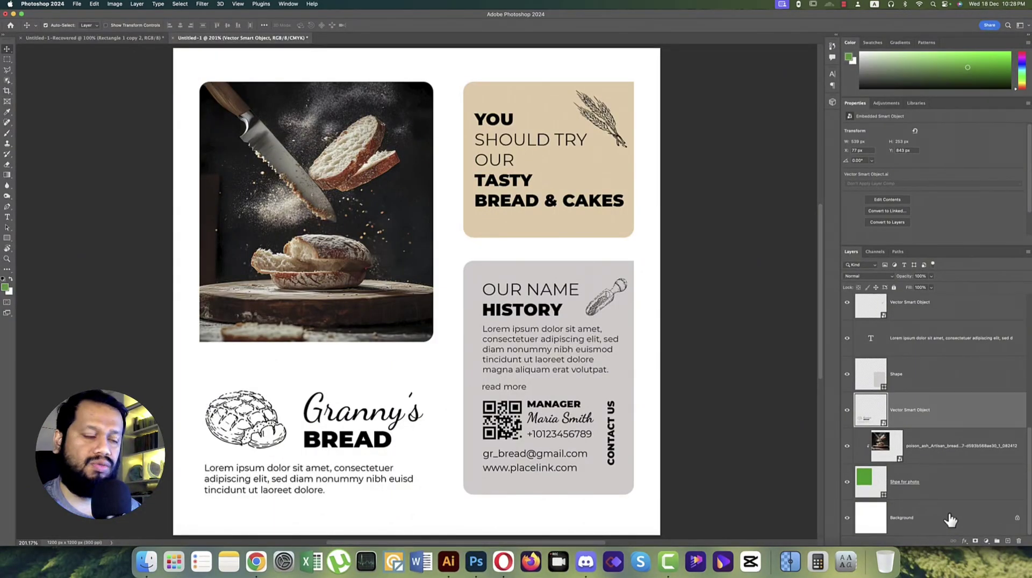
{"action": "left_click", "coordinate": [950, 520]}
{"action": "key", "text": "super+v"}
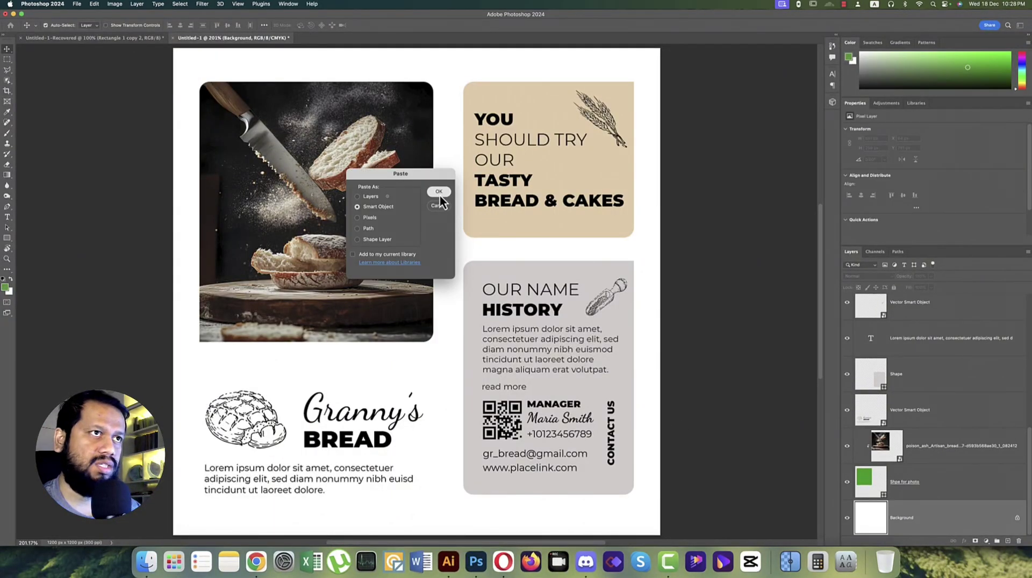
{"action": "left_click", "coordinate": [439, 192]}
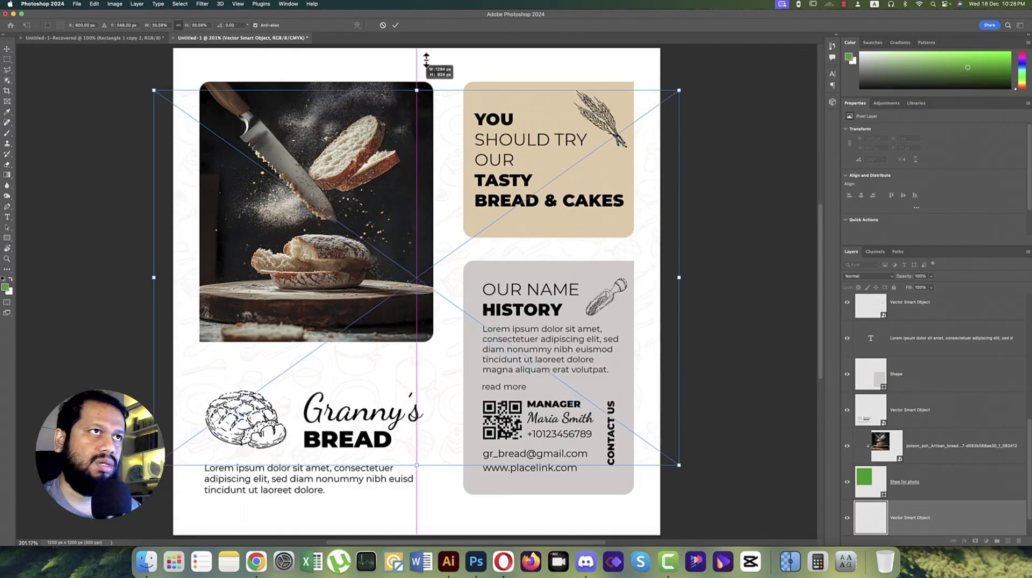
Enlarge the utensil pattern to about 1707 x 1219 px so it covers the whole canvas.
{"action": "left_click_drag", "start_coordinate": [426, 59], "coordinate": [430, 42]}
{"action": "left_click_drag", "start_coordinate": [416, 467], "coordinate": [422, 535]}
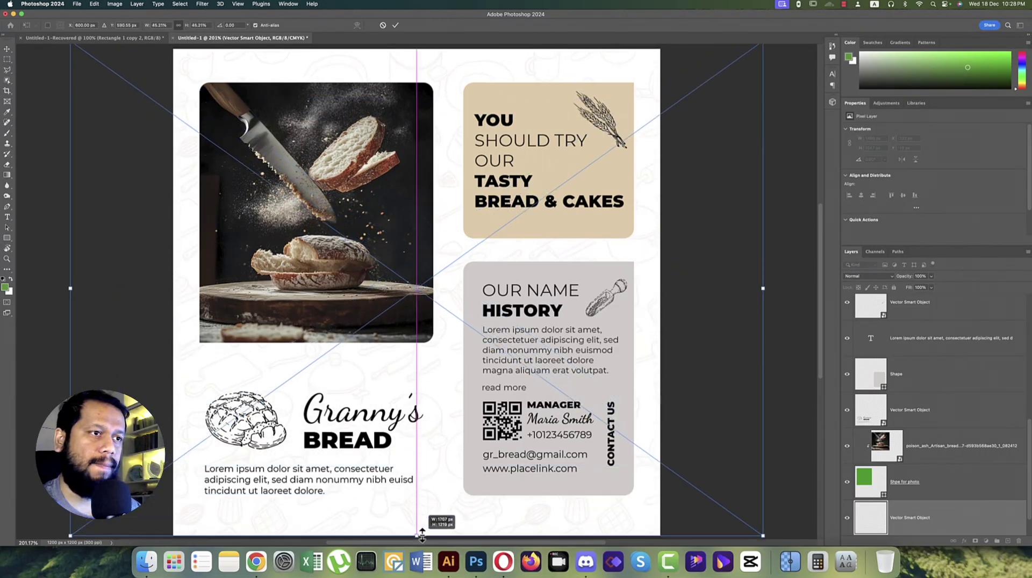
{"action": "key", "text": "Return"}
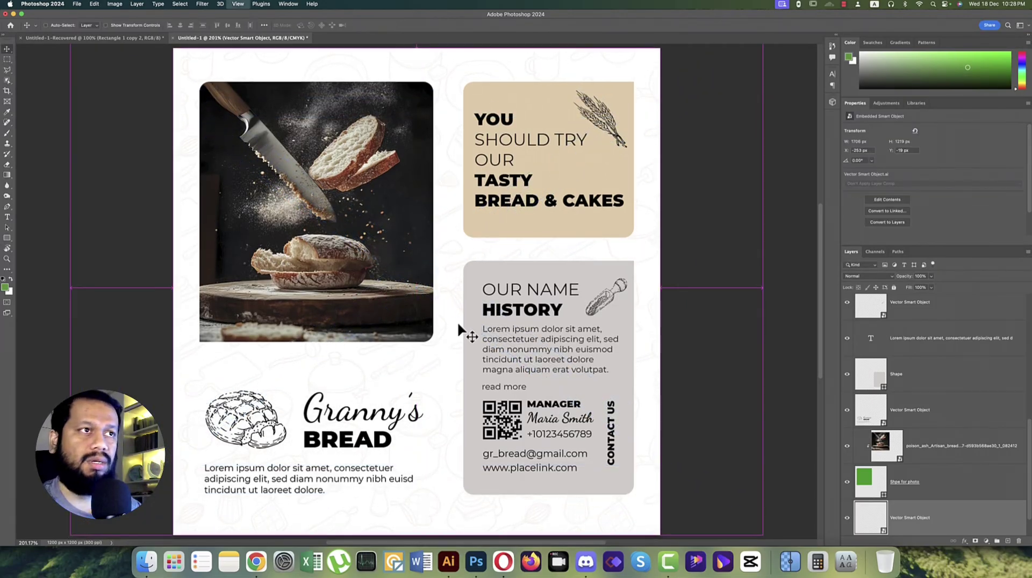
Toggle the visibility of the uppermost layers to identify which ones belong to the beige "You should try our tasty bread & cakes" panel.
{"action": "left_click_drag", "start_coordinate": [461, 329], "coordinate": [489, 330]}
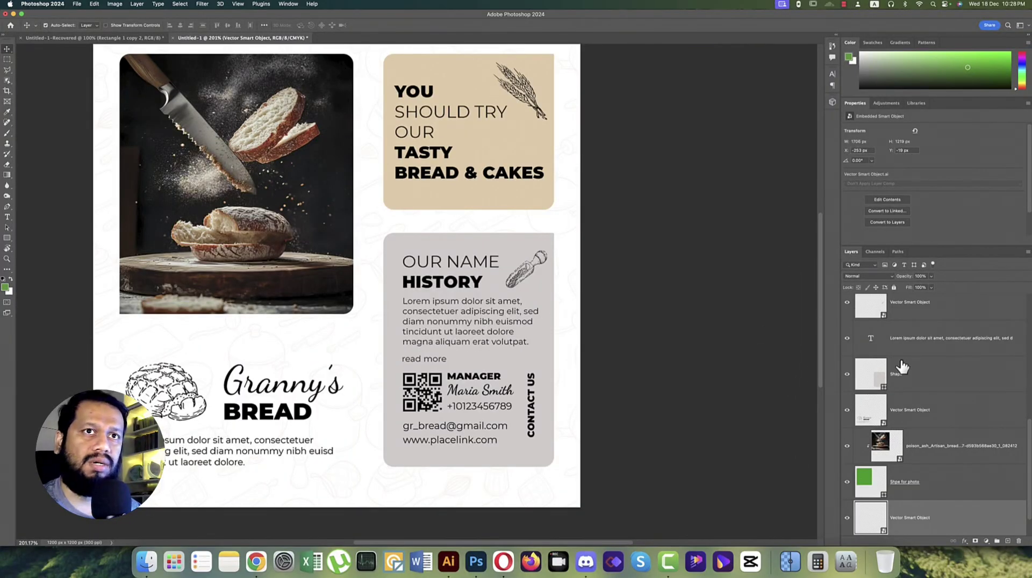
{"action": "scroll", "coordinate": [900, 387], "scroll_direction": "up", "scroll_amount": 5}
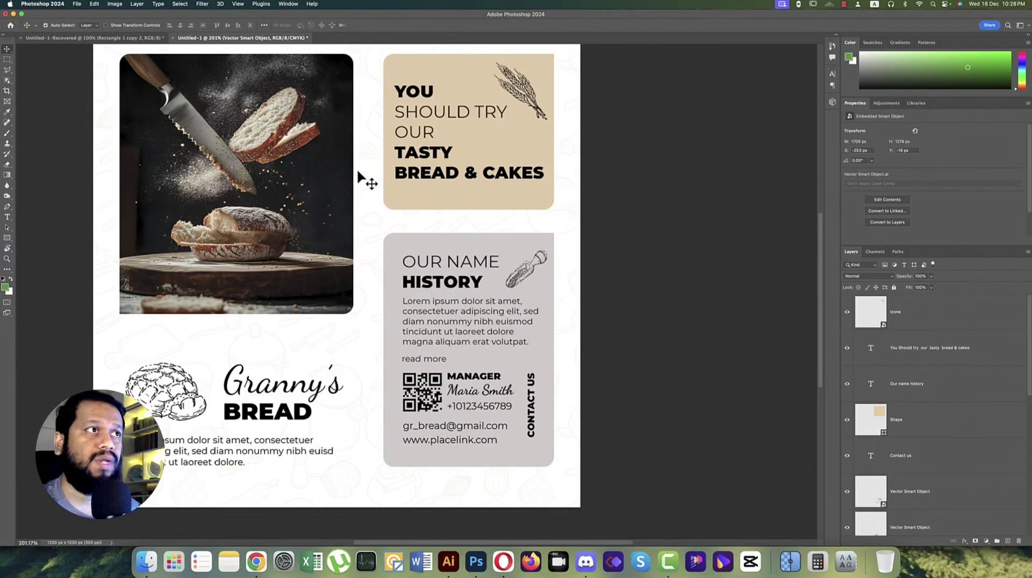
{"action": "left_click", "coordinate": [317, 208]}
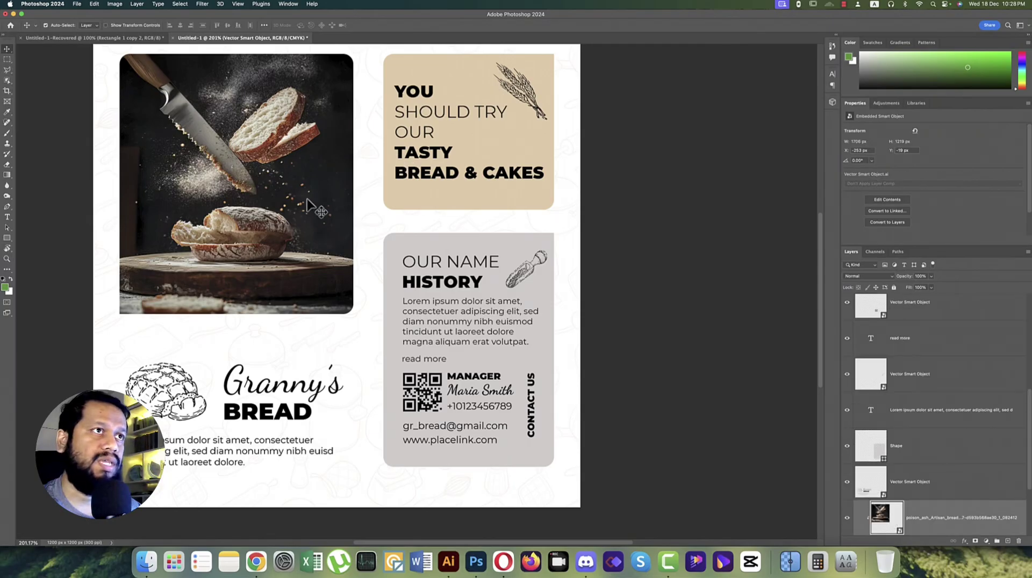
{"action": "left_click", "coordinate": [467, 128]}
{"action": "left_click", "coordinate": [847, 312]}
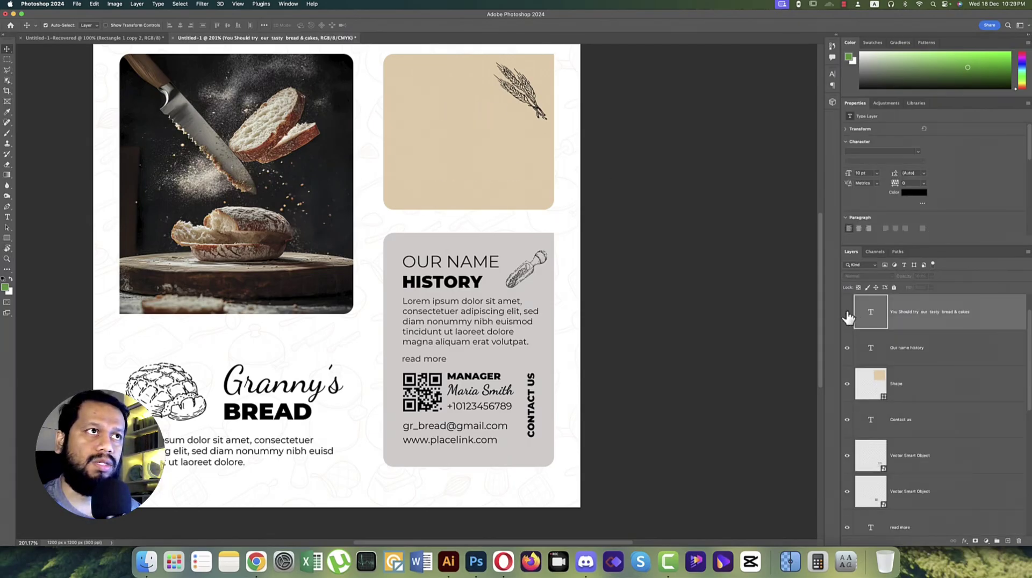
{"action": "left_click", "coordinate": [848, 318]}
{"action": "scroll", "coordinate": [885, 378], "scroll_direction": "up", "scroll_amount": 1}
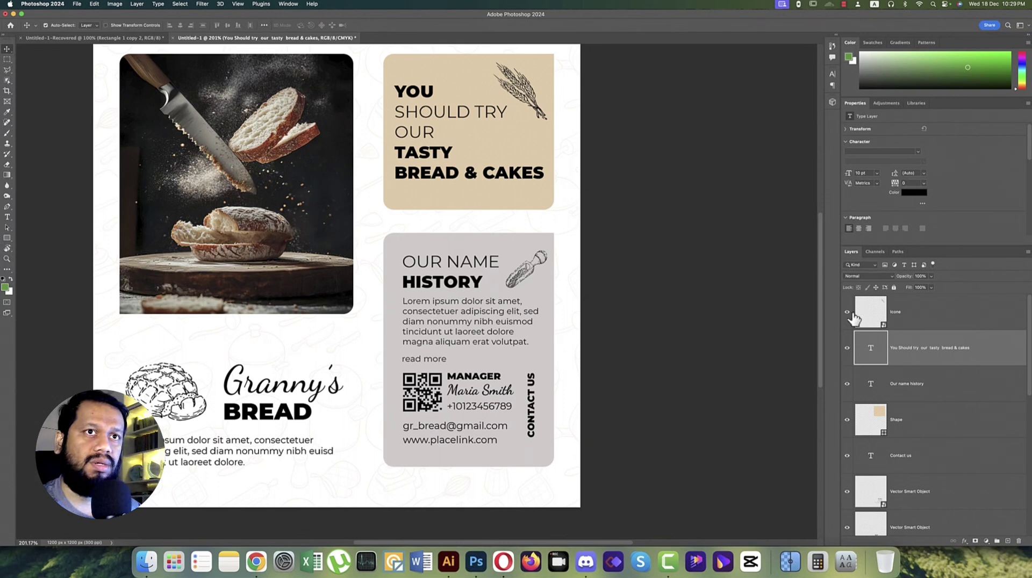
{"action": "left_click", "coordinate": [849, 316]}
{"action": "left_click", "coordinate": [847, 312]}
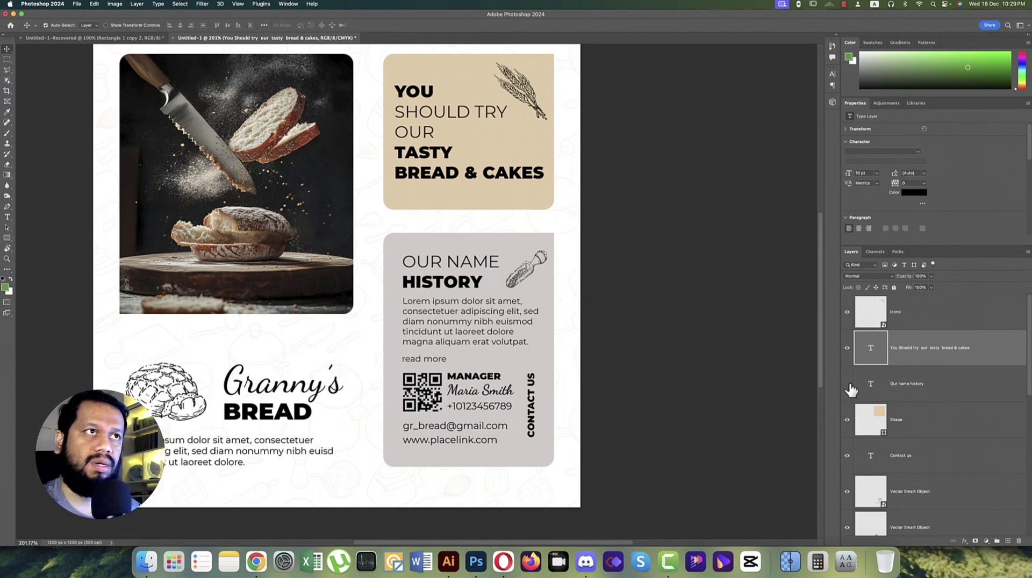
{"action": "left_click", "coordinate": [848, 383]}
{"action": "left_click", "coordinate": [847, 383]}
Move the "Our name history" layer below the beige Shape, then group the icon, headline and beige Shape layers as "Uppler Text".
{"action": "left_click_drag", "start_coordinate": [922, 392], "coordinate": [926, 426]}
{"action": "left_click", "coordinate": [922, 390]}
{"action": "left_click", "coordinate": [930, 315], "text": "shift"}
{"action": "key", "text": "super+g"}
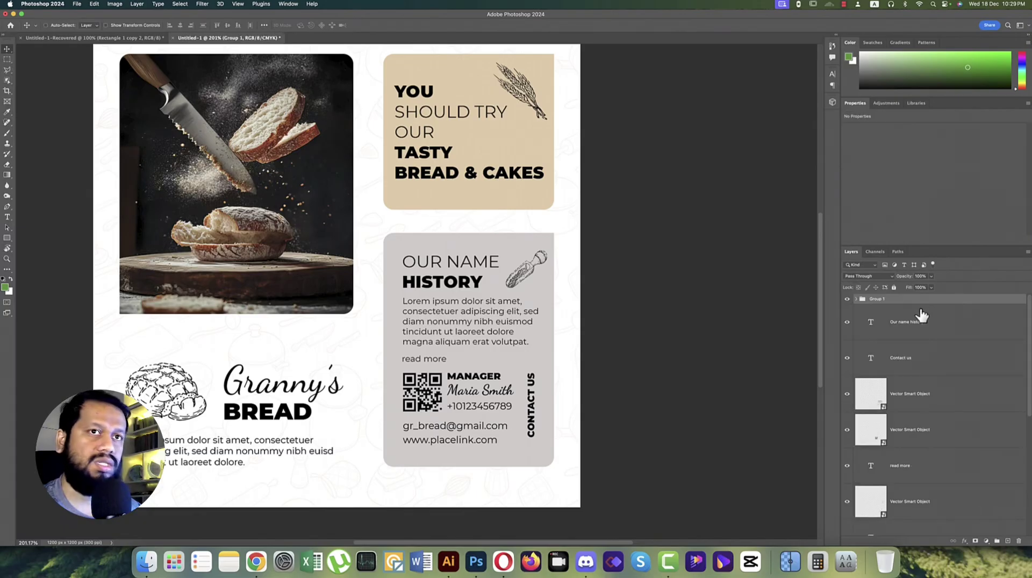
{"action": "double_click", "coordinate": [878, 299]}
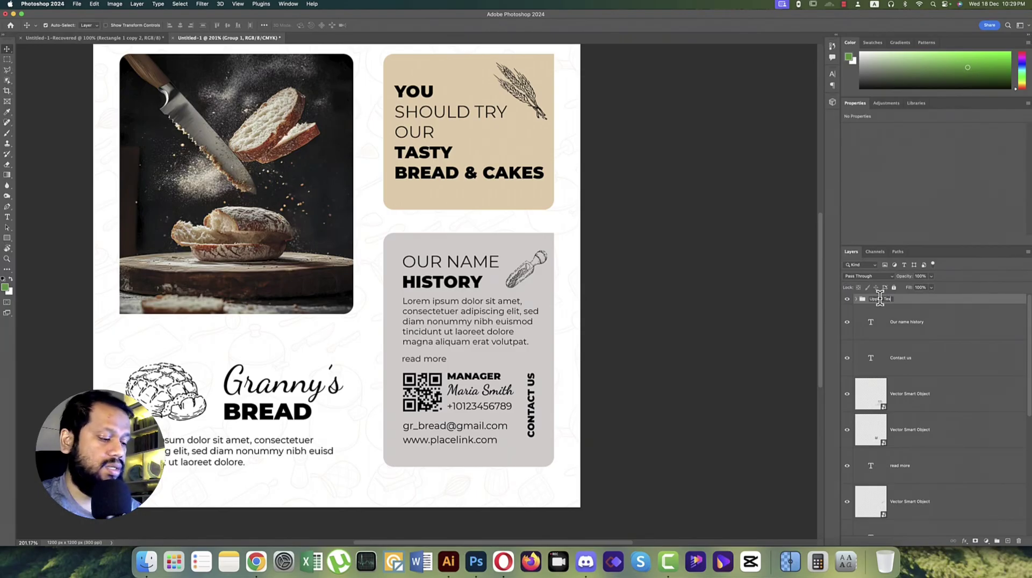
{"action": "key", "text": "Return"}
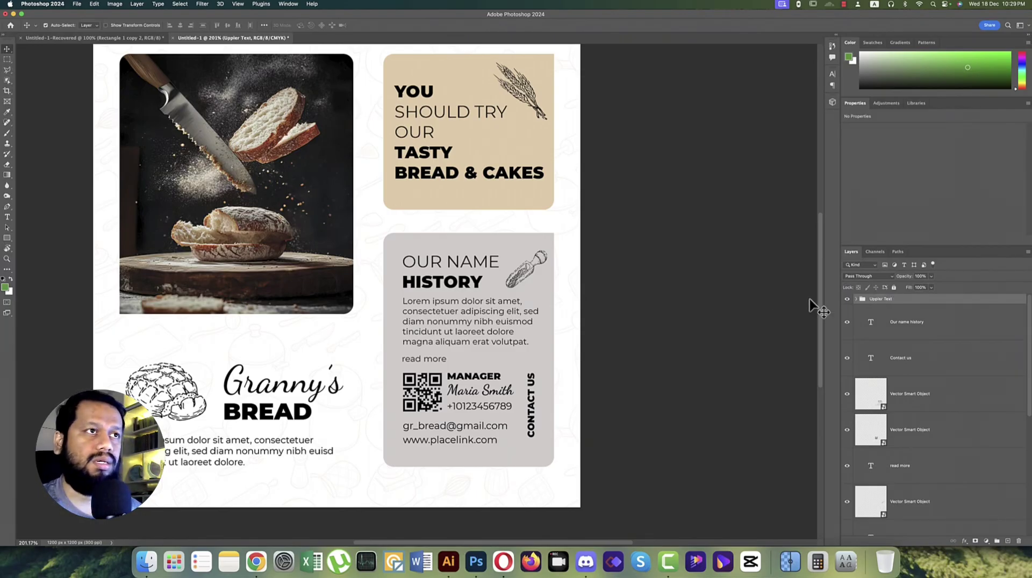
Toggle the layers from "Our name history" down to the Lorem ipsum paragraph to identify the grey panel's contents.
{"action": "left_click", "coordinate": [848, 322]}
{"action": "left_click", "coordinate": [848, 323]}
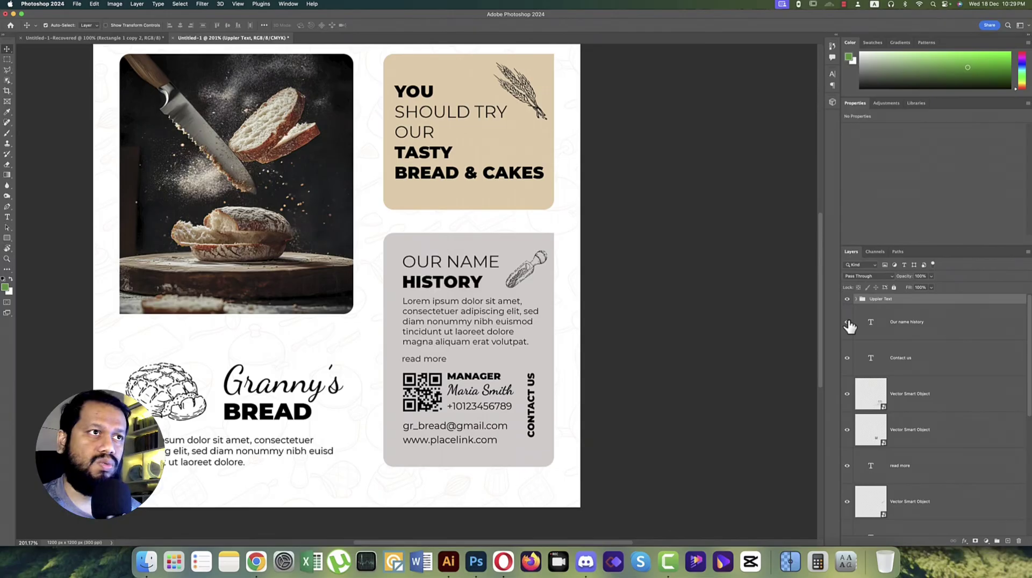
{"action": "left_click", "coordinate": [848, 359]}
{"action": "left_click", "coordinate": [848, 359]}
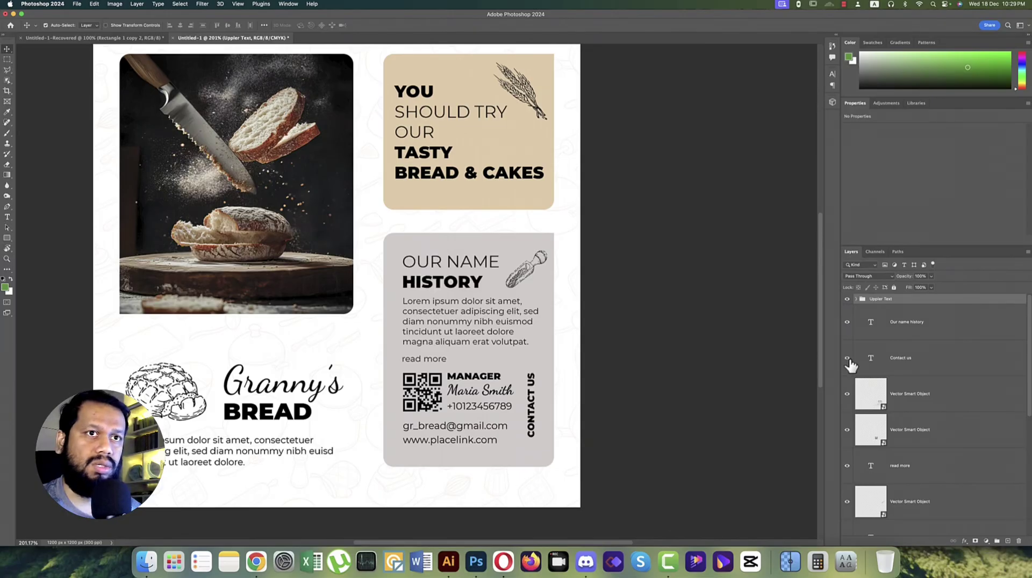
{"action": "left_click", "coordinate": [847, 394]}
{"action": "left_click", "coordinate": [848, 395]}
{"action": "left_click", "coordinate": [848, 430]}
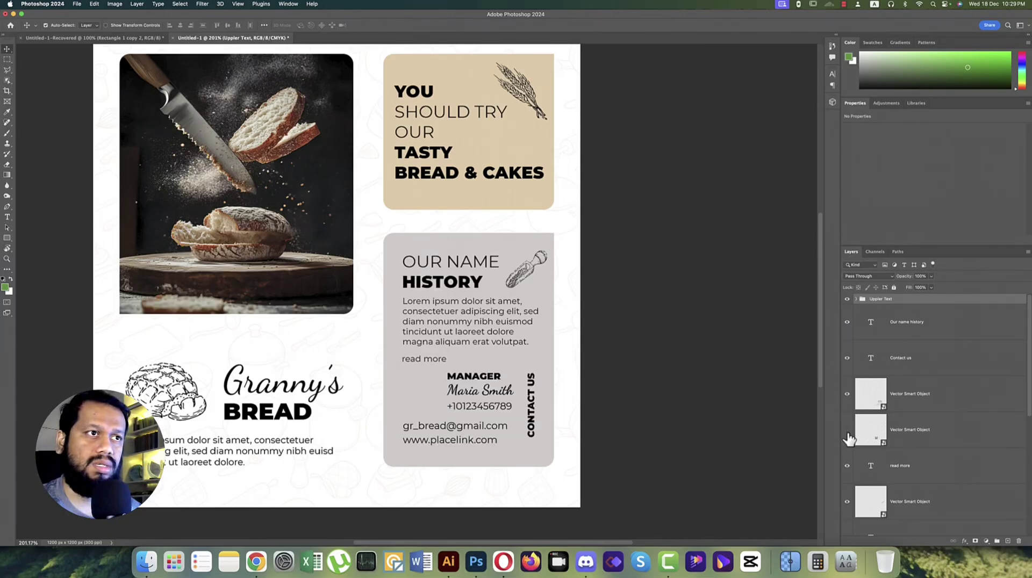
{"action": "left_click", "coordinate": [848, 430]}
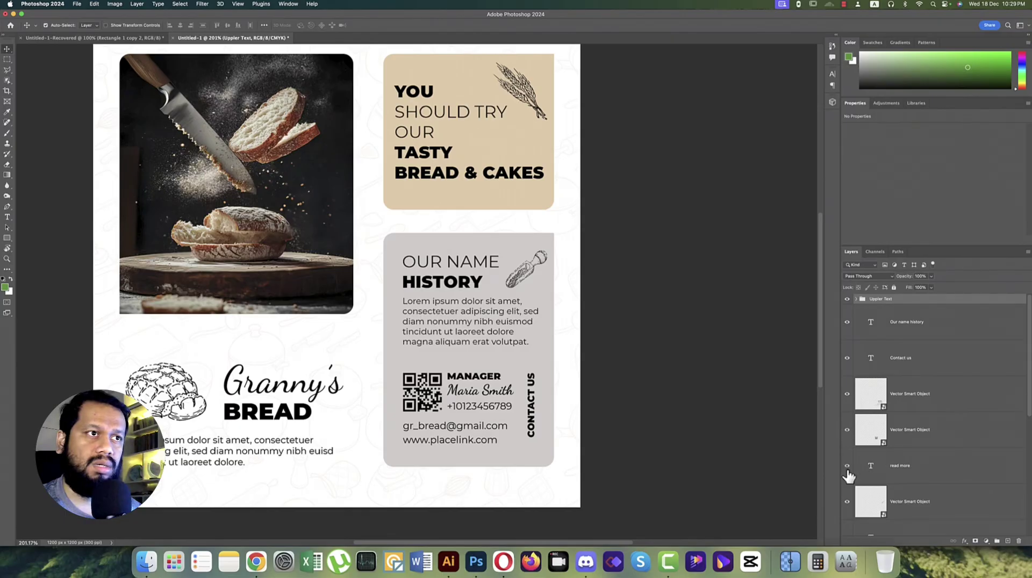
{"action": "left_click", "coordinate": [847, 466]}
{"action": "left_click", "coordinate": [848, 502]}
{"action": "left_click", "coordinate": [848, 501]}
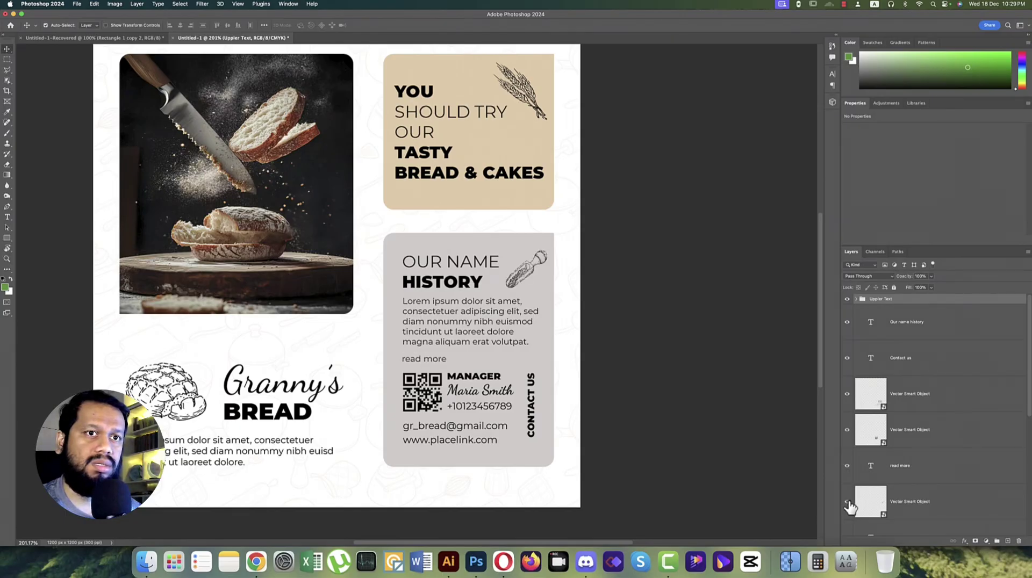
{"action": "scroll", "coordinate": [849, 507], "scroll_direction": "down", "scroll_amount": 2}
{"action": "left_click", "coordinate": [848, 499]}
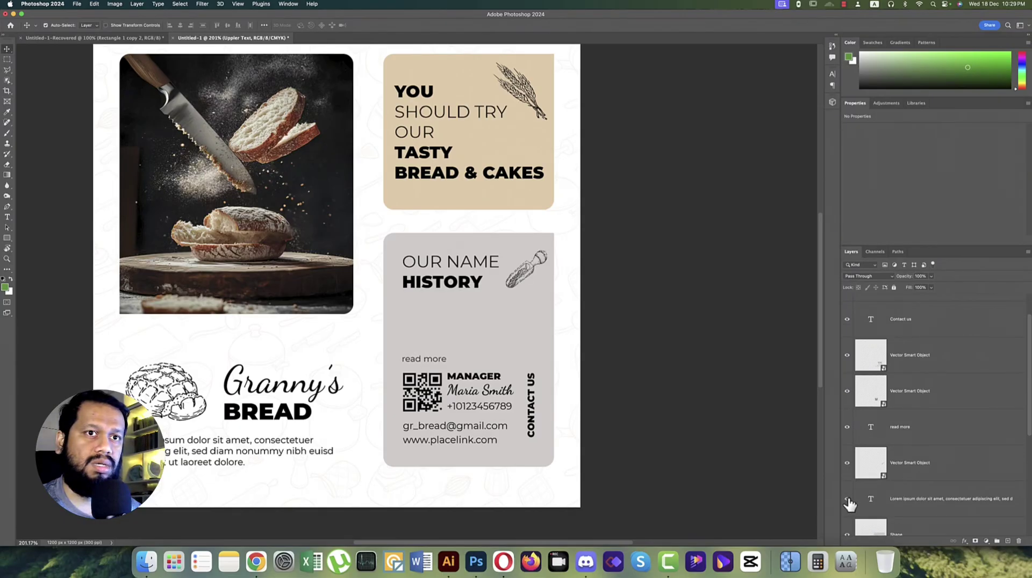
{"action": "left_click", "coordinate": [847, 499]}
Group all layers from "Our name history" through the Lorem ipsum paragraph and name the group "History".
{"action": "left_click", "coordinate": [930, 502]}
{"action": "scroll", "coordinate": [932, 501], "scroll_direction": "up", "scroll_amount": 2}
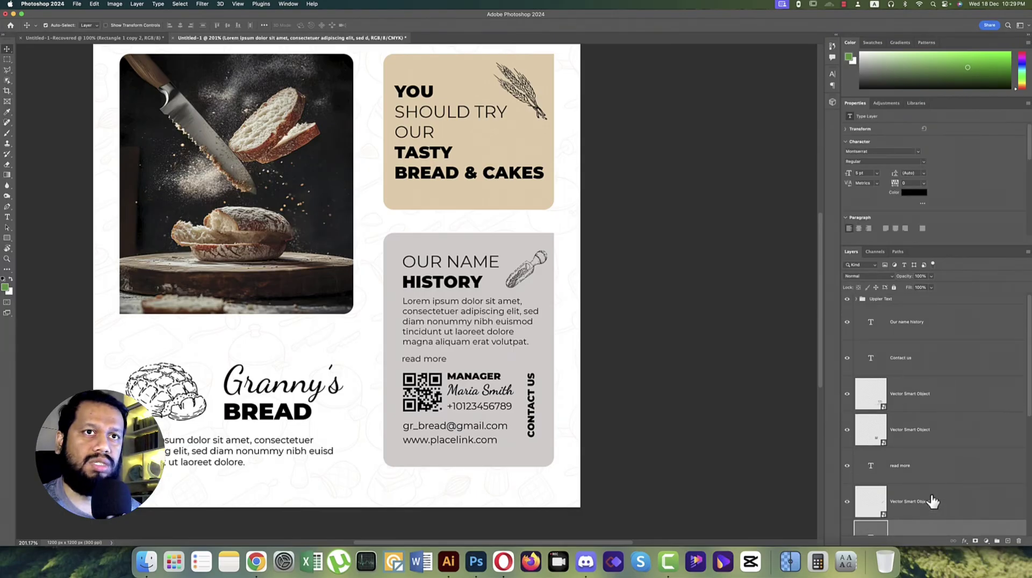
{"action": "left_click", "coordinate": [927, 324], "text": "shift"}
{"action": "key", "text": "super+g"}
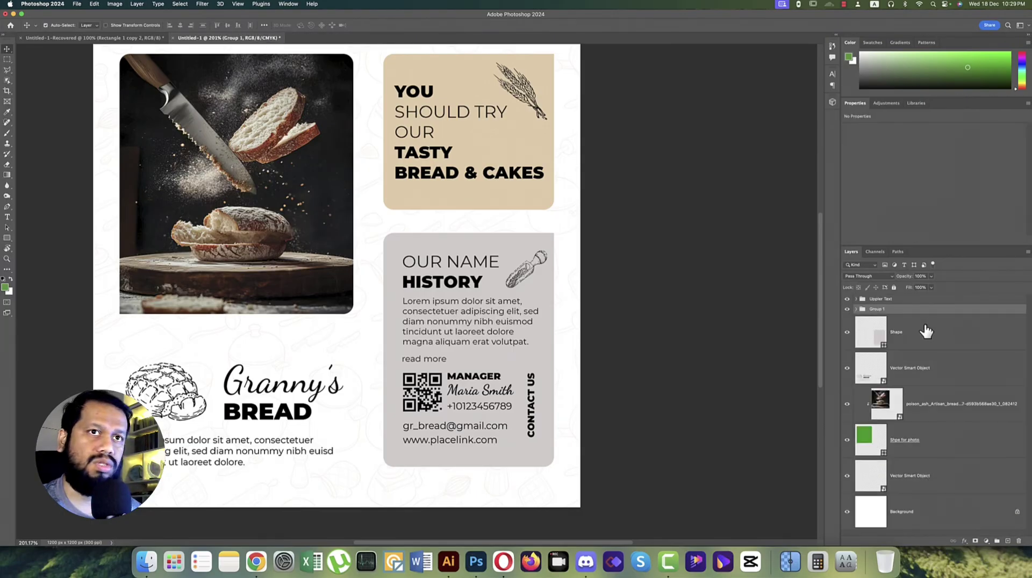
{"action": "double_click", "coordinate": [876, 309]}
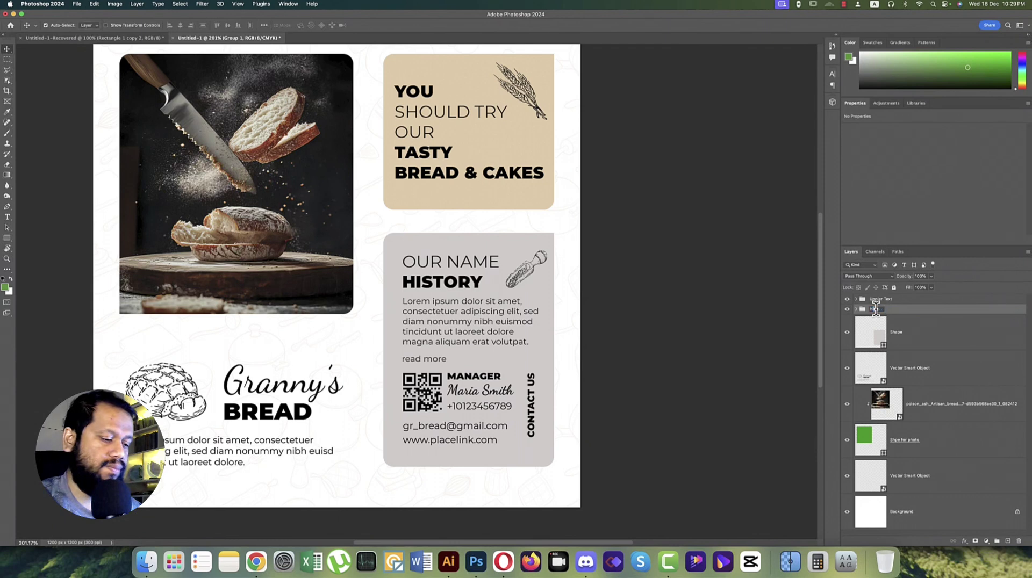
{"action": "key", "text": "Return"}
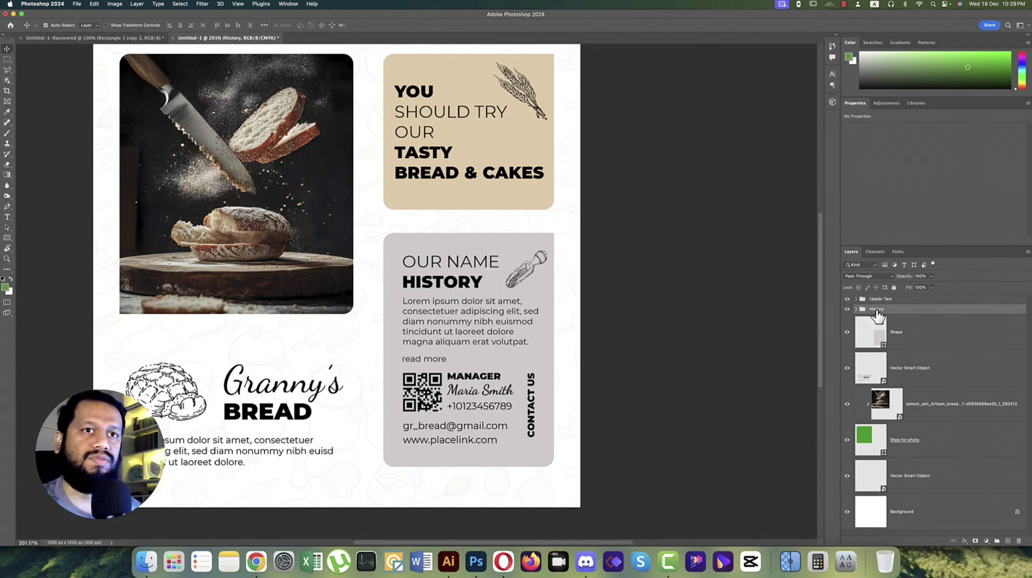
Rename the "Granny's BREAD" Vector Smart Object layer as "LOGO".
{"action": "left_click", "coordinate": [909, 371]}
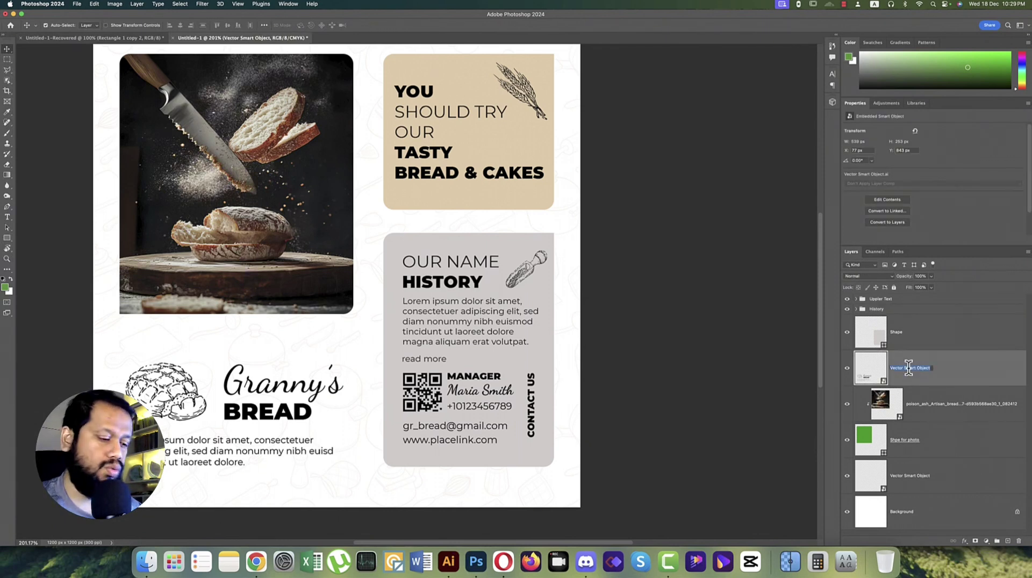
{"action": "double_click", "coordinate": [909, 370]}
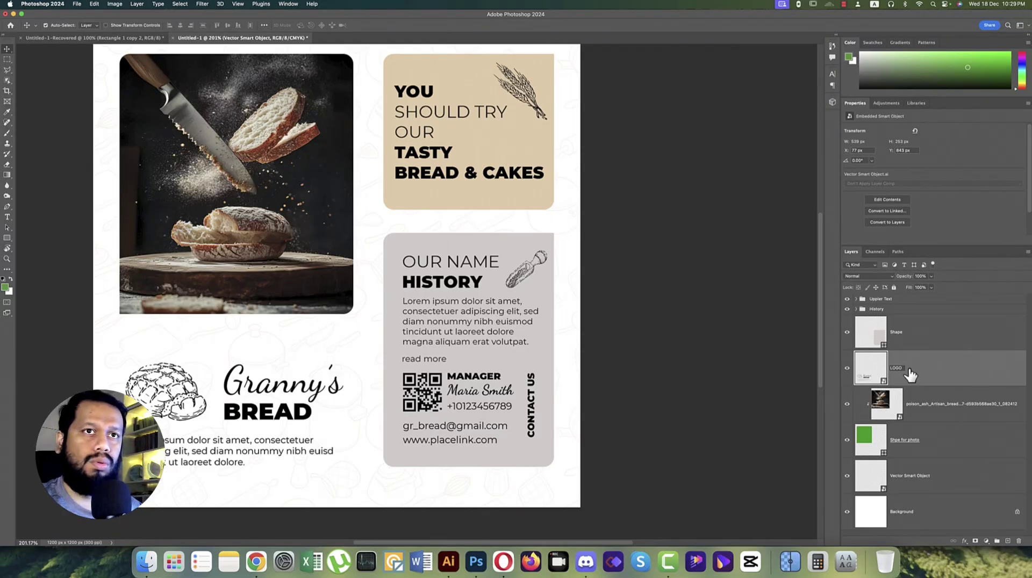
{"action": "key", "text": "Return"}
Move the grey panel's Shape layer into the History group and collapse the group.
{"action": "left_click", "coordinate": [856, 309]}
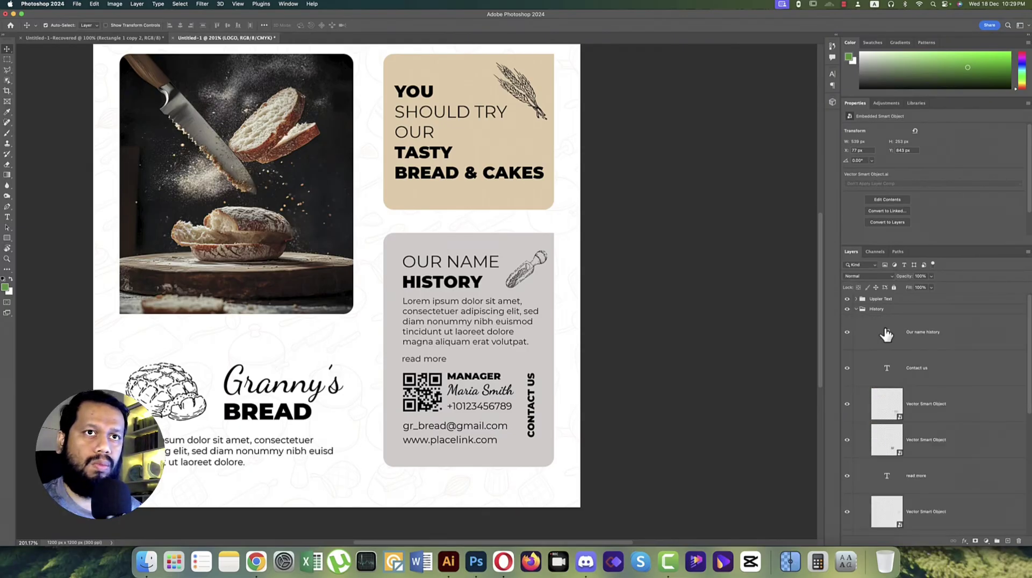
{"action": "left_click_drag", "start_coordinate": [886, 334], "coordinate": [915, 419]}
{"action": "scroll", "coordinate": [914, 424], "scroll_direction": "up", "scroll_amount": 5}
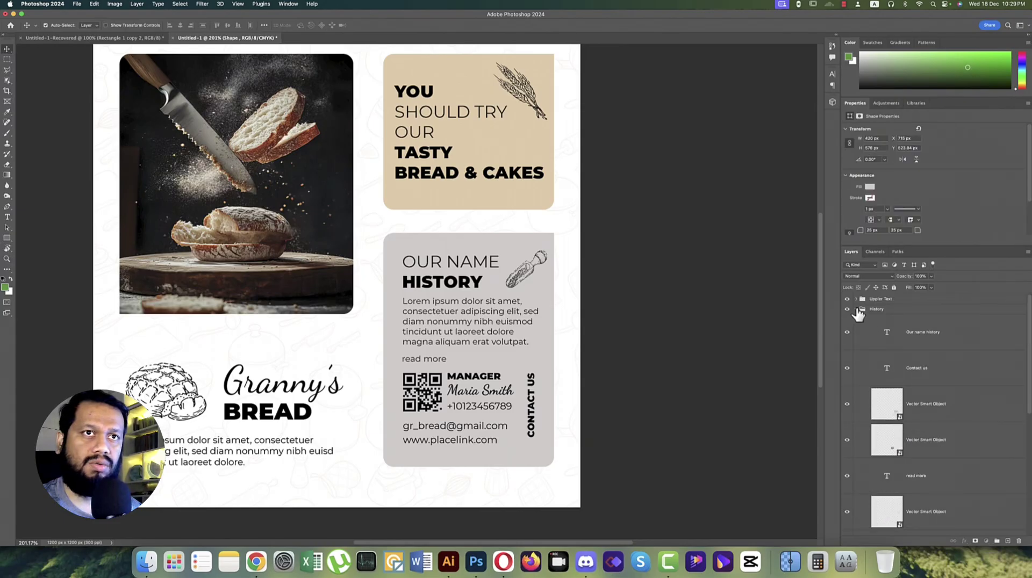
{"action": "left_click", "coordinate": [856, 309]}
Put the LOGO layer in its own group, name the group "LOGO" and collapse it.
{"action": "left_click", "coordinate": [915, 340]}
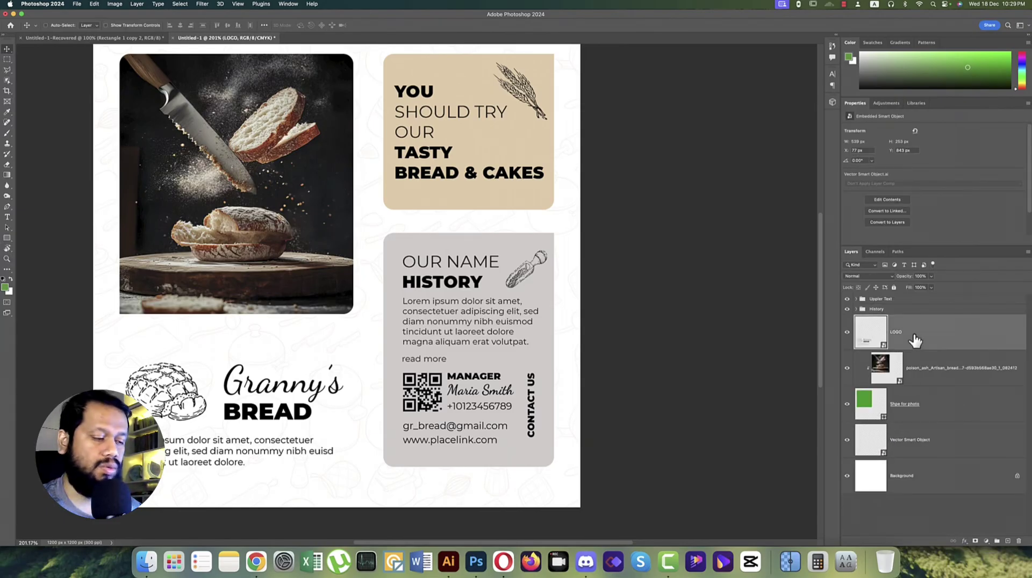
{"action": "key", "text": "super+g"}
{"action": "double_click", "coordinate": [876, 319]}
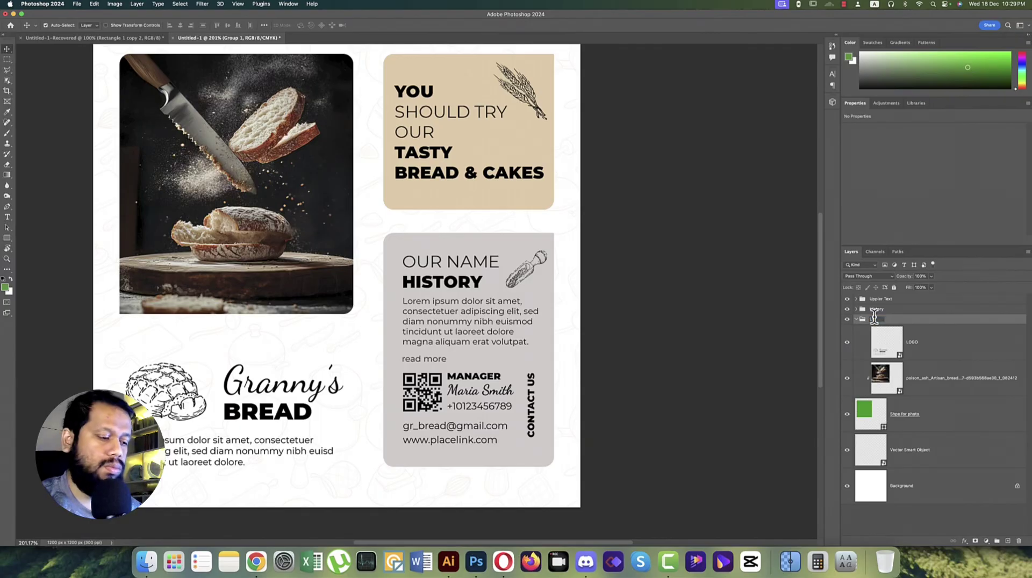
{"action": "key", "text": "Return"}
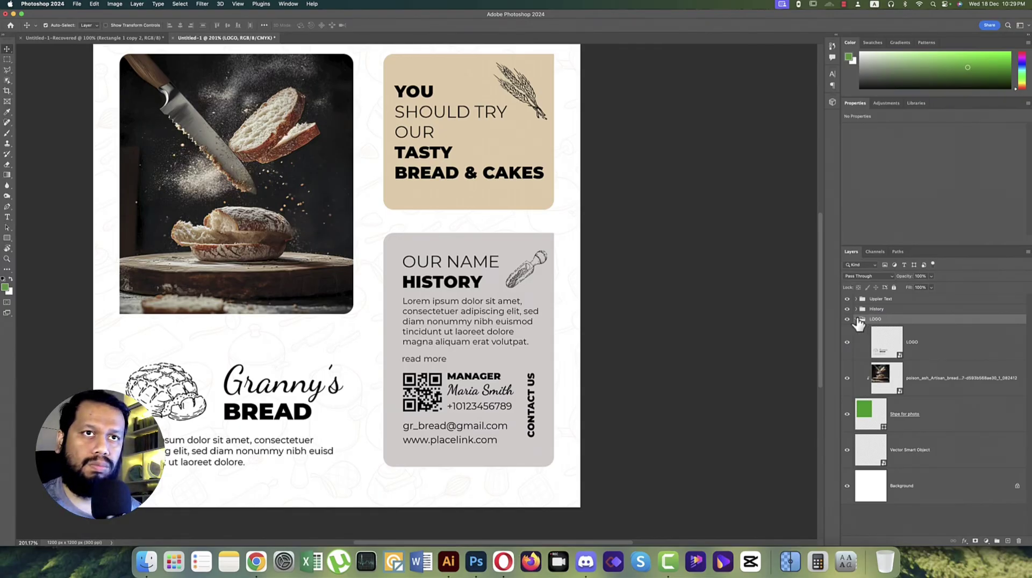
{"action": "left_click", "coordinate": [858, 321]}
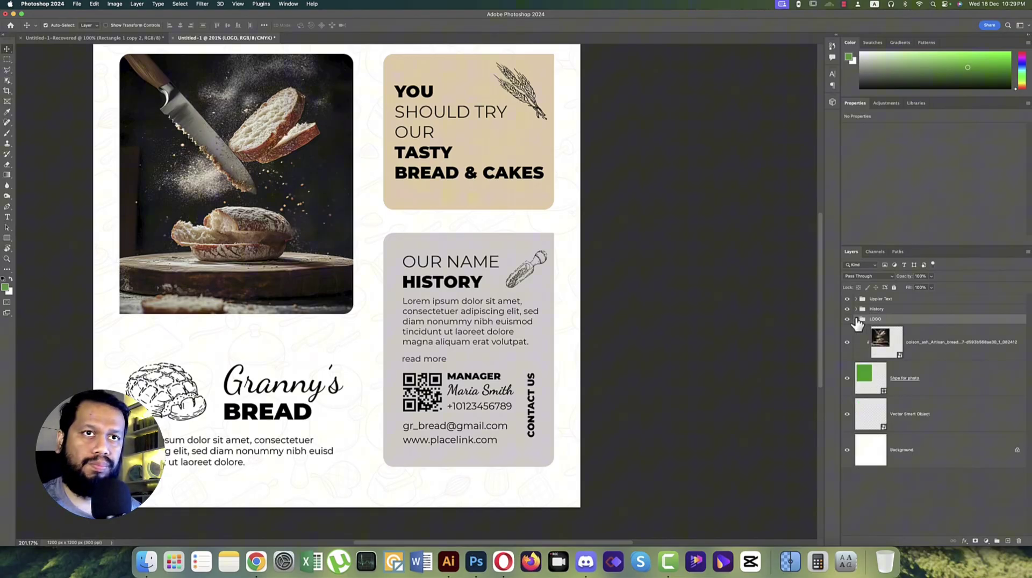
Rename the bread image layer as "Photo" and group it with its clipping shape in a group named "Photo".
{"action": "left_click", "coordinate": [946, 352]}
{"action": "double_click", "coordinate": [946, 342]}
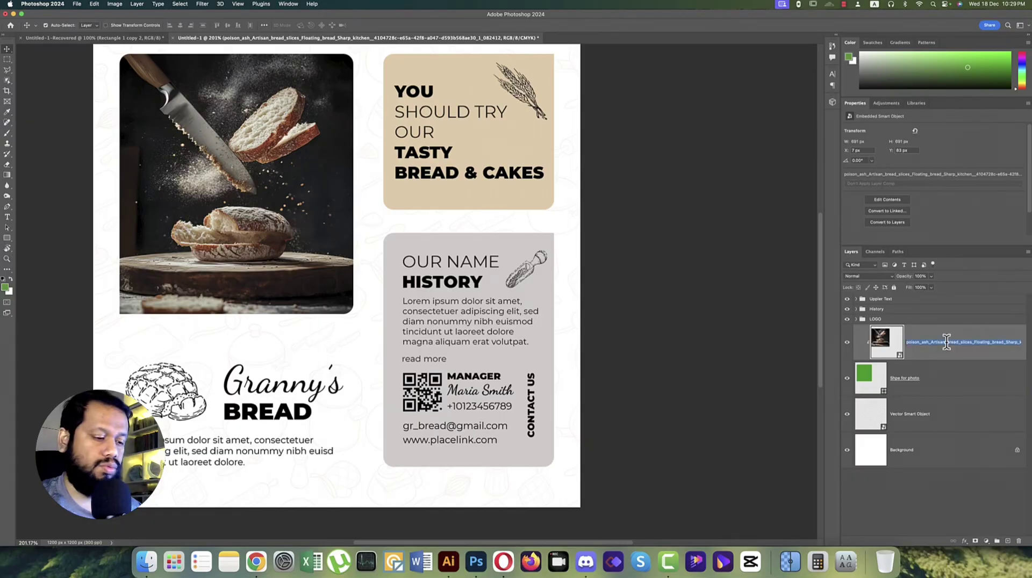
{"action": "type", "text": "Hhoto"}
{"action": "key", "text": "Return"}
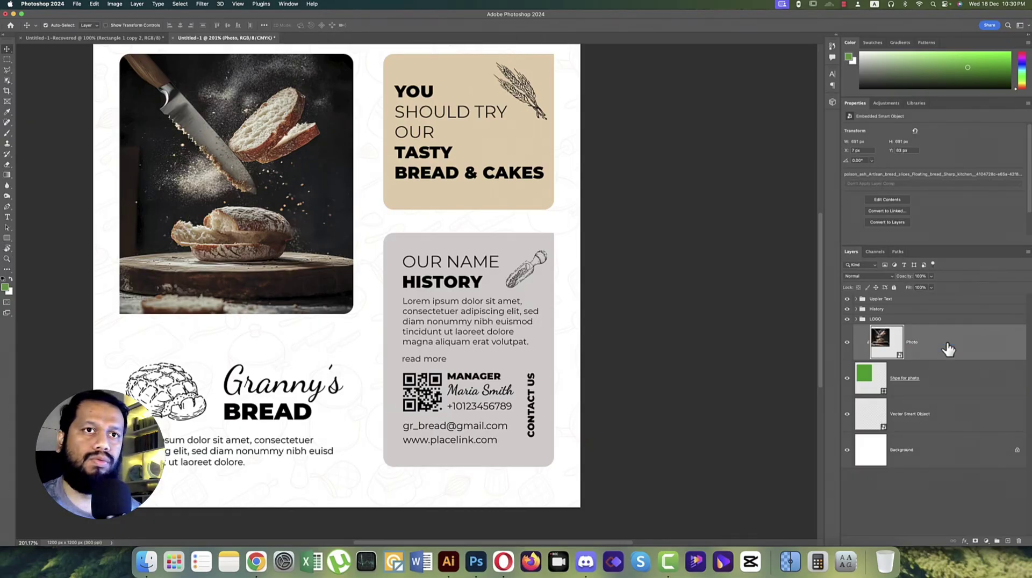
{"action": "left_click", "coordinate": [945, 379], "text": "shift"}
{"action": "key", "text": "super+g"}
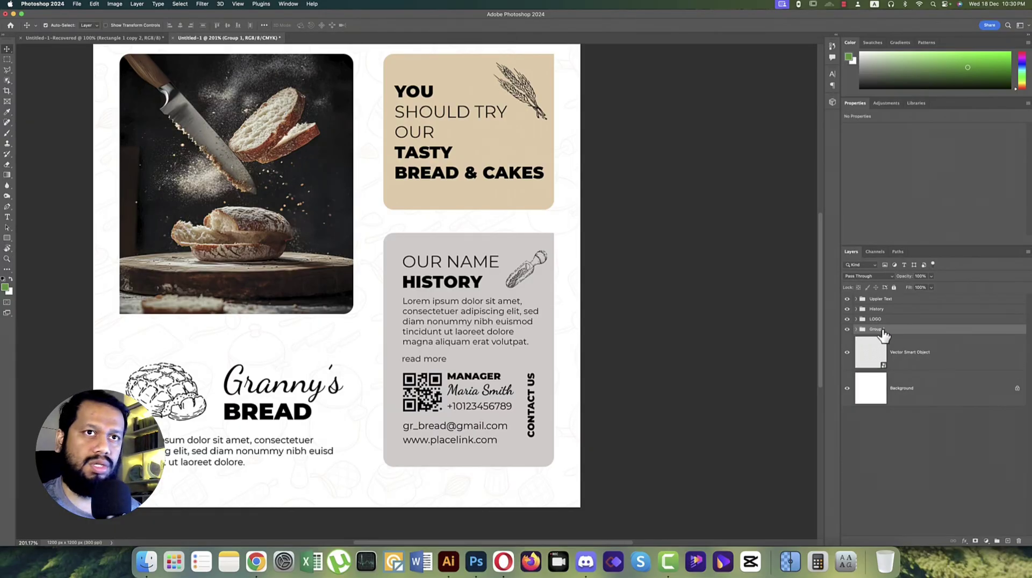
{"action": "double_click", "coordinate": [881, 328]}
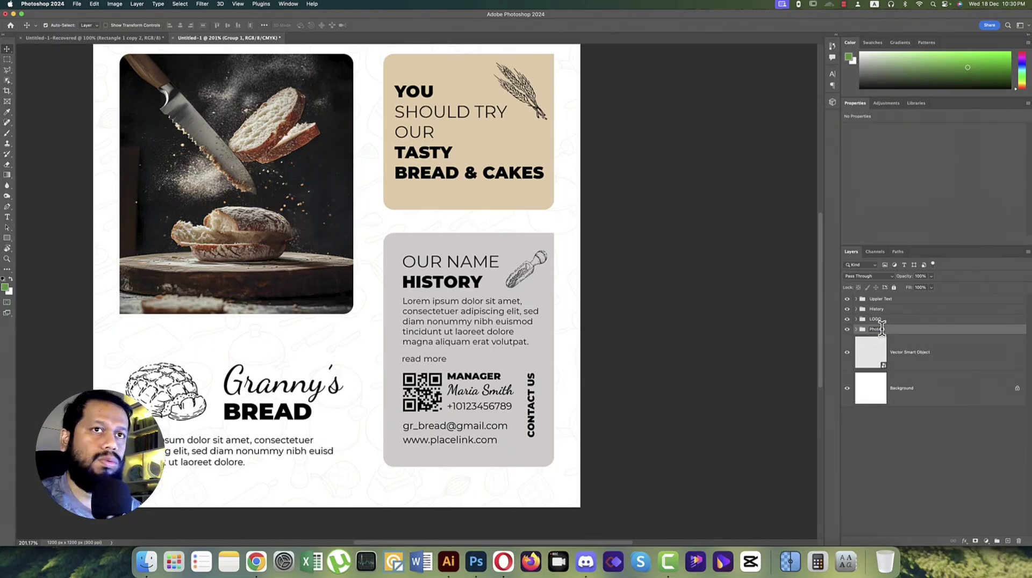
Rename the utensil pattern's Vector Smart Object layer as "Design" and delete the Background layer.
{"action": "left_click", "coordinate": [935, 358]}
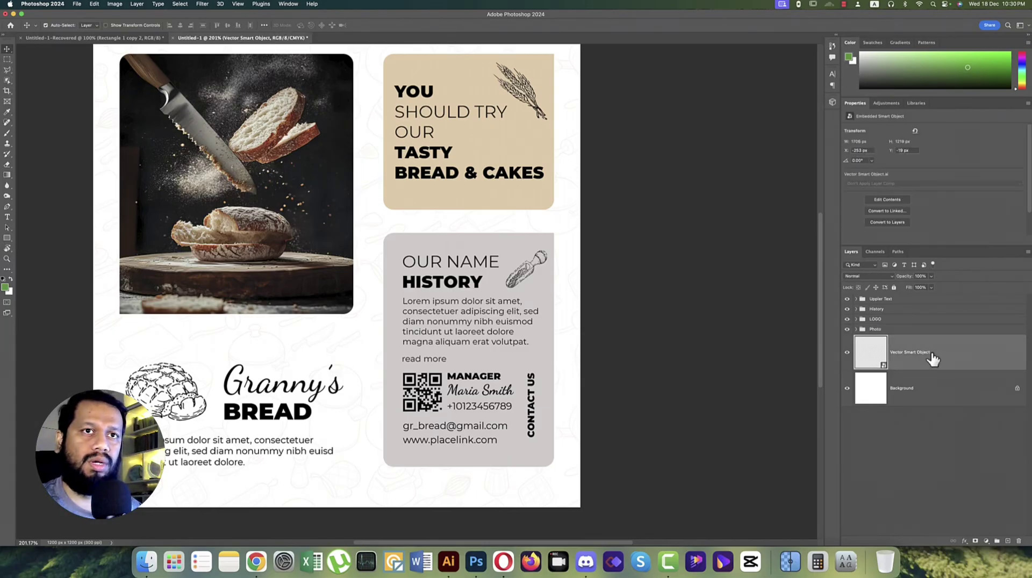
{"action": "double_click", "coordinate": [901, 360]}
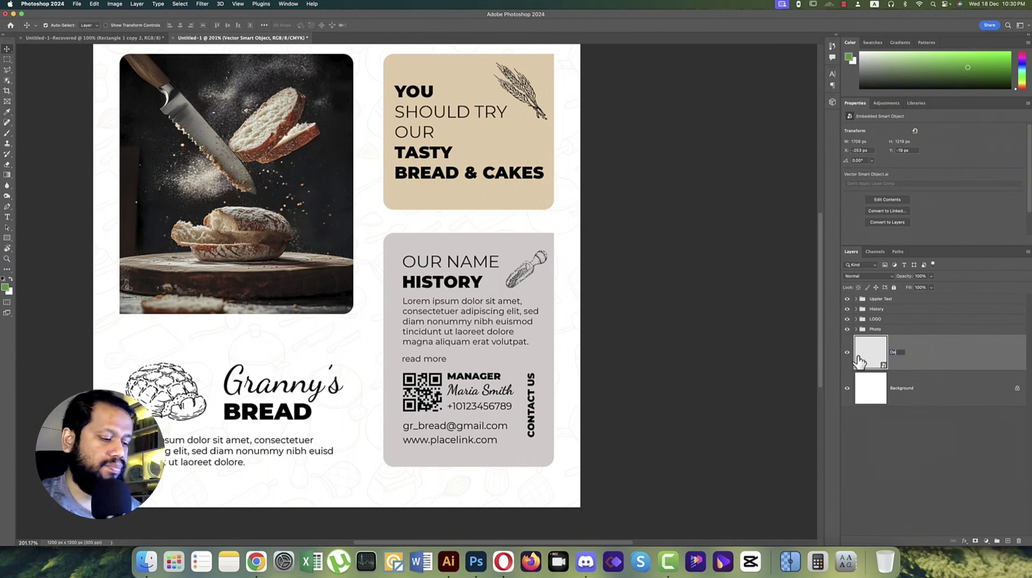
{"action": "type", "text": "Design"}
{"action": "key", "text": "Return"}
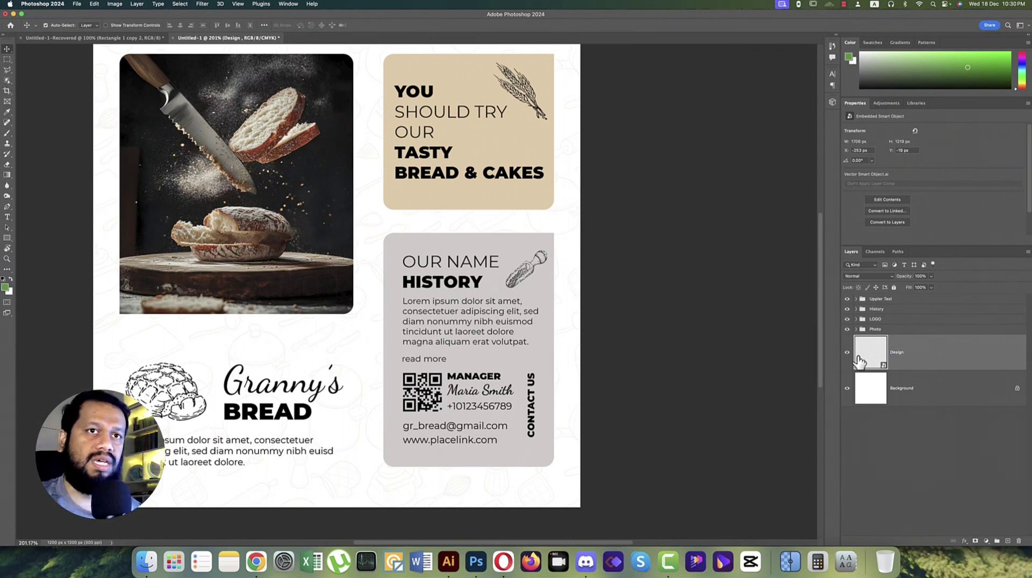
{"action": "left_click", "coordinate": [937, 394]}
{"action": "key", "text": "Delete"}
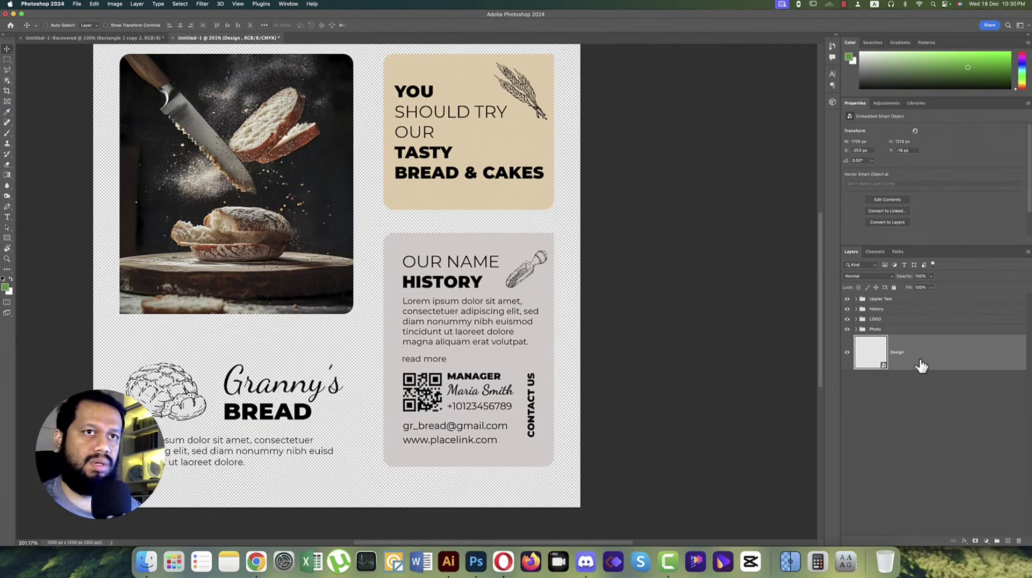
Replace the white Layer 0 with a grey #acacac Solid Color fill layer and move it beneath the Design layer.
{"action": "key", "text": "super+z"}
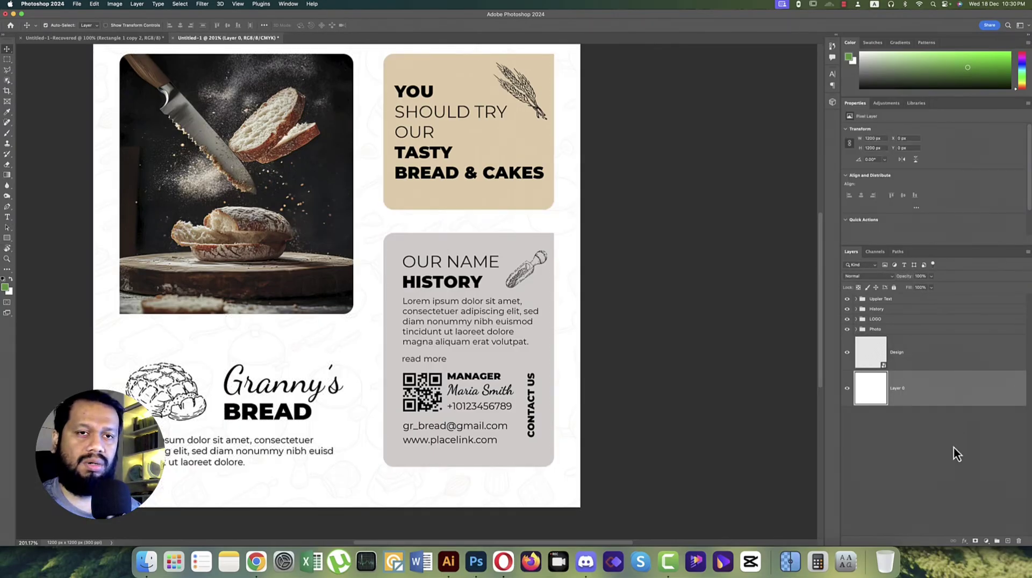
{"action": "key", "text": "Delete"}
{"action": "left_click", "coordinate": [985, 542]}
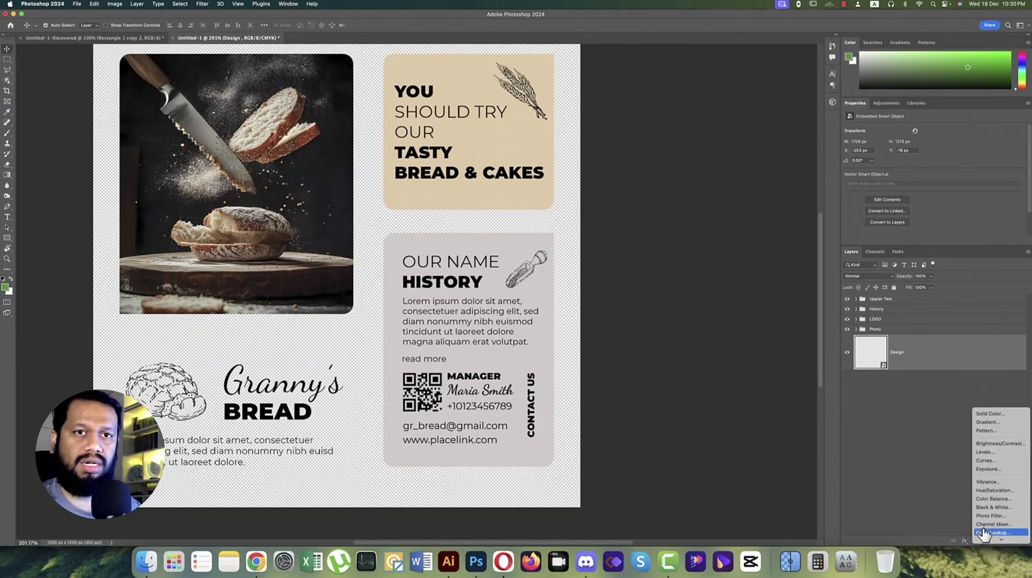
{"action": "left_click", "coordinate": [985, 417]}
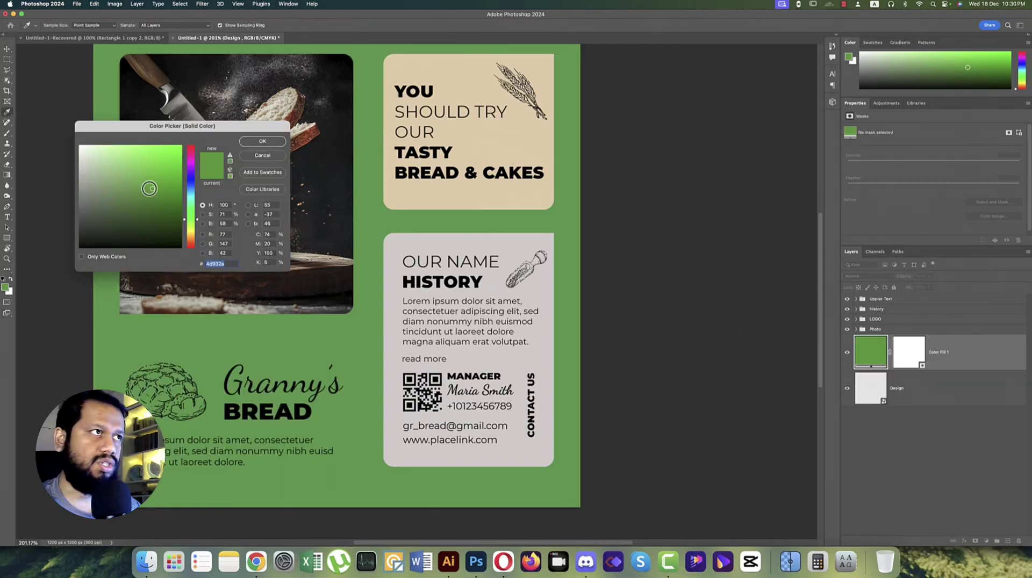
{"action": "left_click", "coordinate": [88, 169]}
{"action": "left_click", "coordinate": [76, 173]}
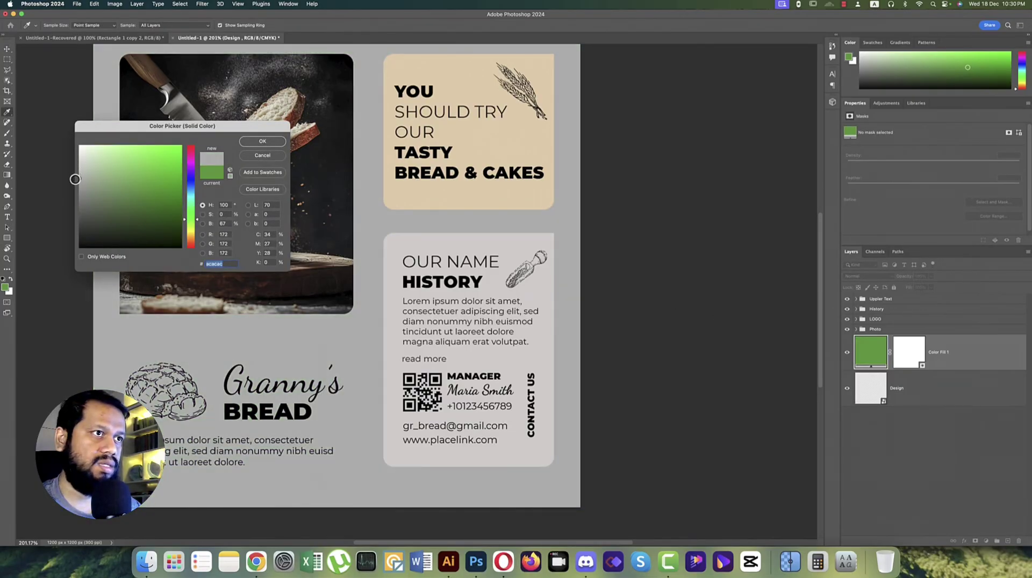
{"action": "left_click", "coordinate": [274, 143]}
{"action": "left_click_drag", "start_coordinate": [948, 365], "coordinate": [957, 410]}
Change the background Color Fill layer to light grey #e3e3e3.
{"action": "double_click", "coordinate": [869, 399]}
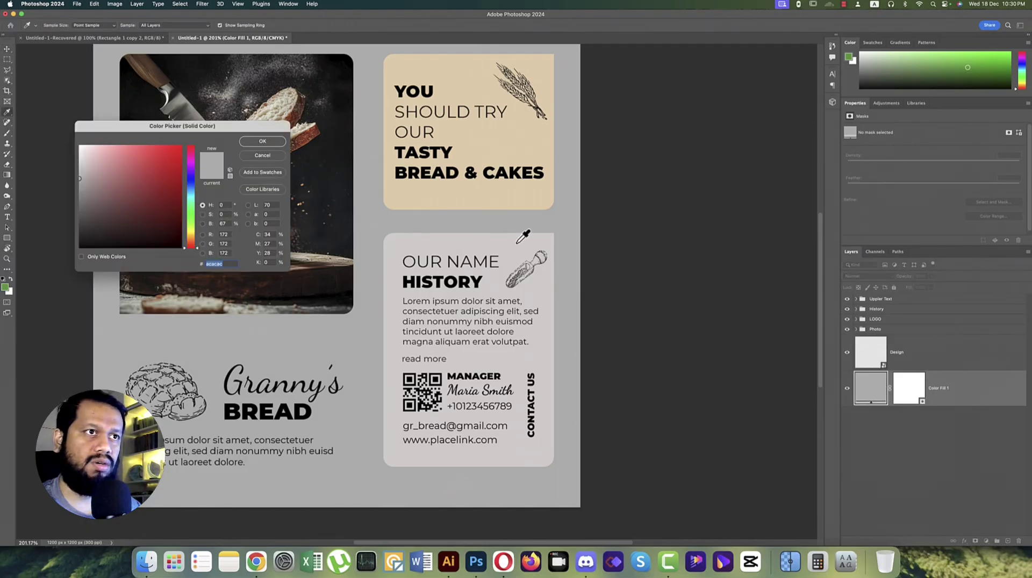
{"action": "left_click", "coordinate": [81, 161]}
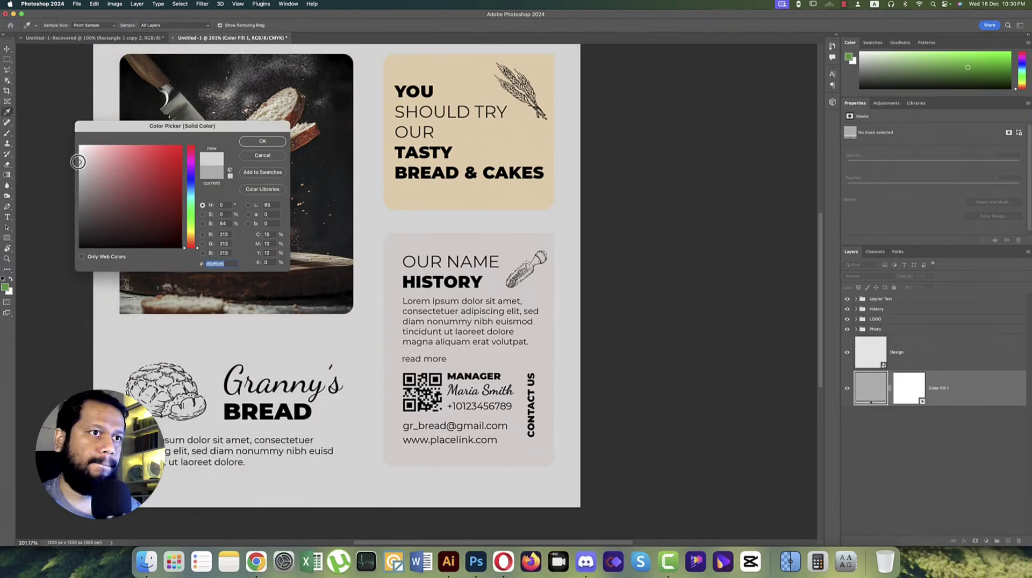
{"action": "left_click_drag", "start_coordinate": [81, 161], "coordinate": [80, 158]}
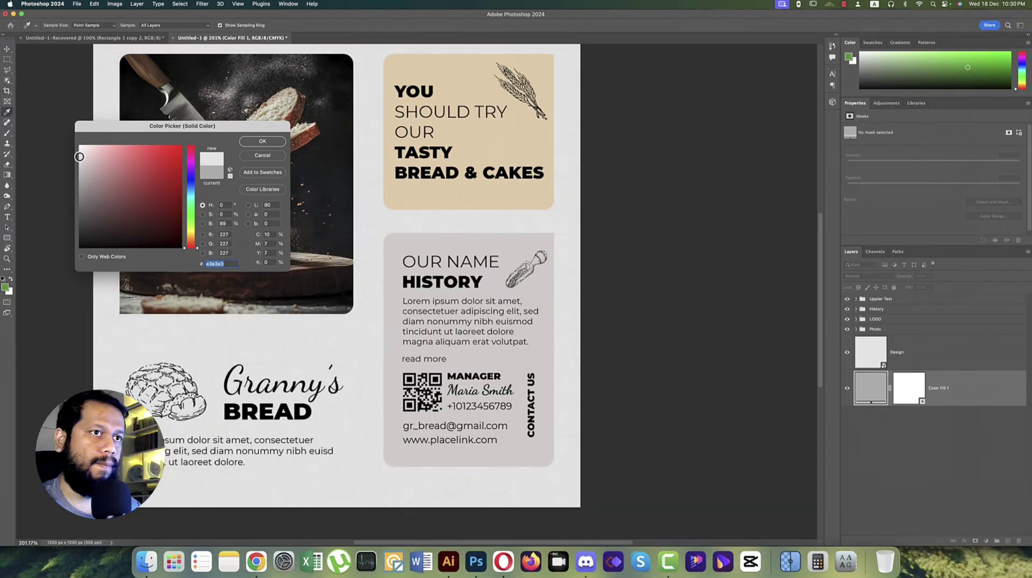
{"action": "left_click", "coordinate": [262, 142]}
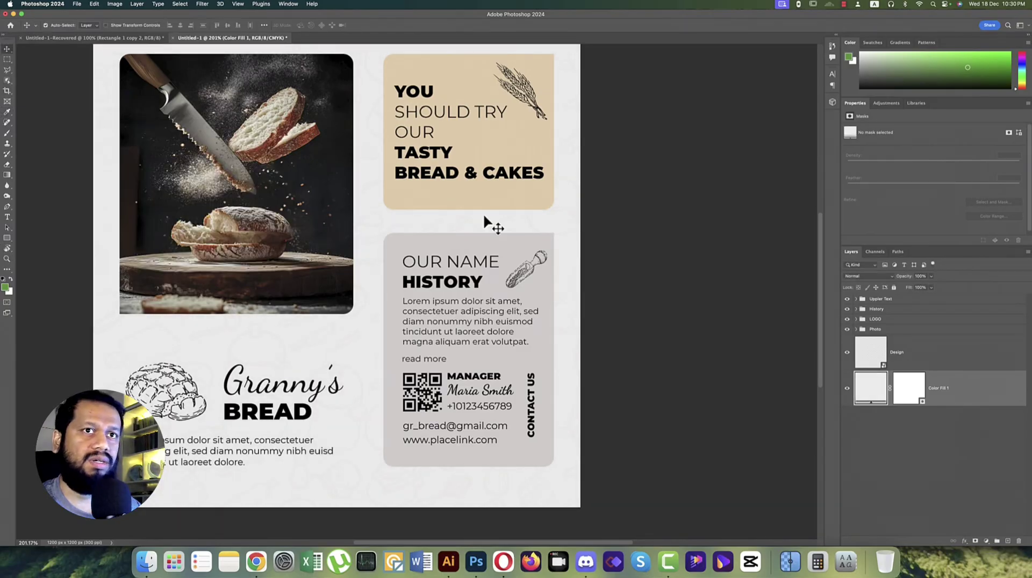
Group the Color Fill and Design layers and name the group "BG".
{"action": "left_click", "coordinate": [962, 357], "text": "shift"}
{"action": "key", "text": "super+g"}
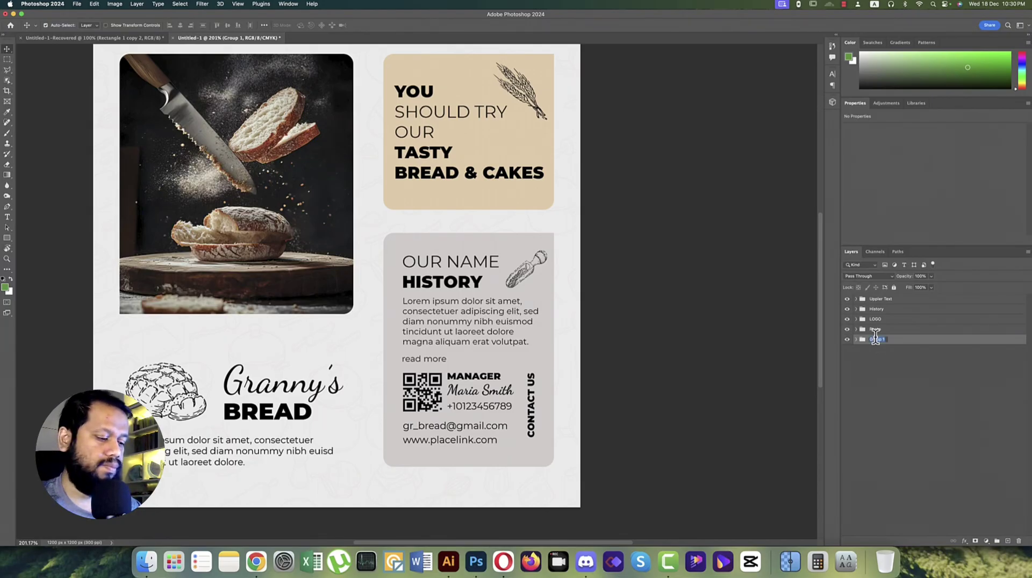
{"action": "type", "text": "BG"}
{"action": "key", "text": "Return"}
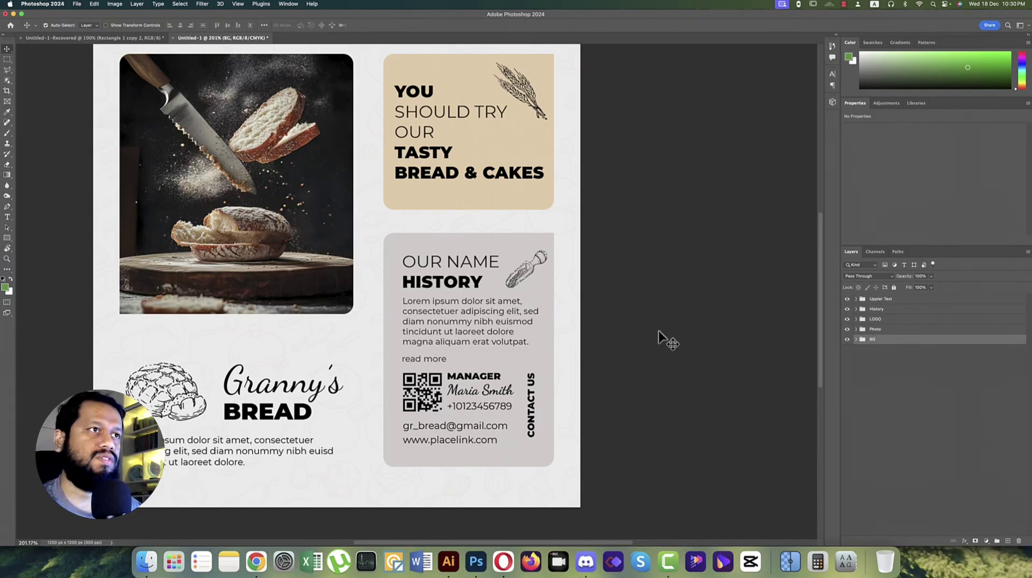
Save the flyer in the Downloads folder as the Photoshop file "bakery.psd".
{"action": "key", "text": "super+minus"}
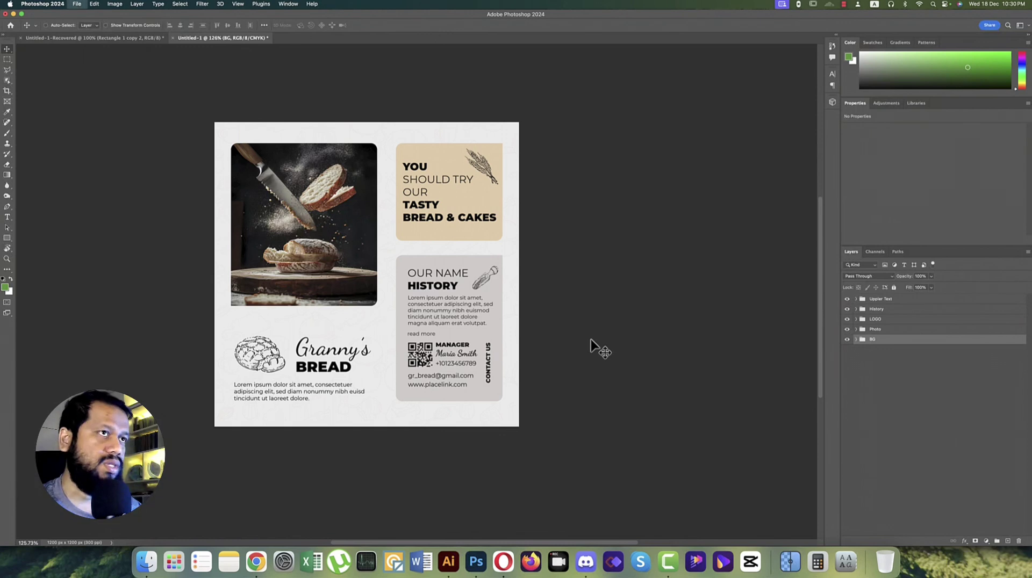
{"action": "key", "text": "super+s"}
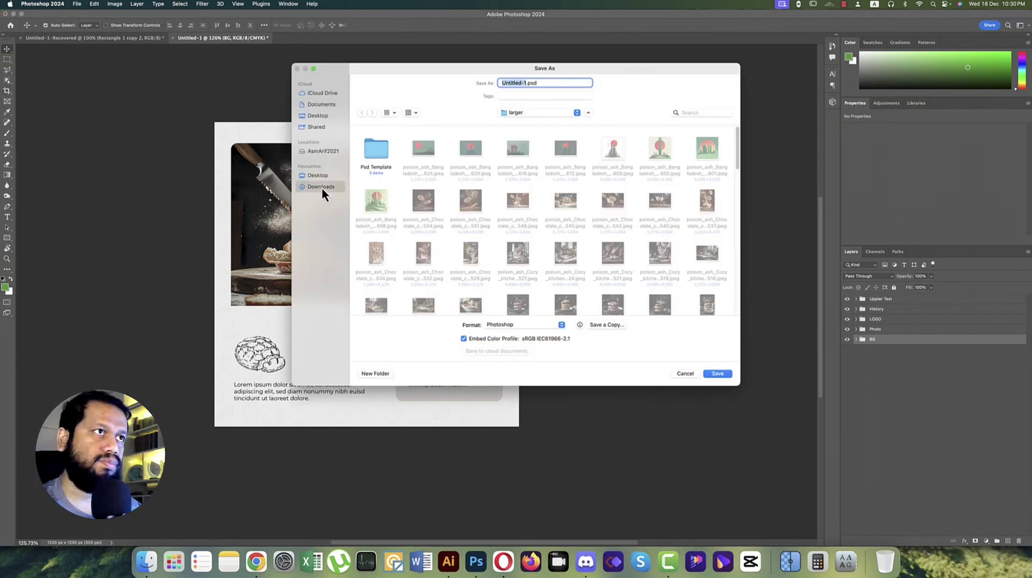
{"action": "left_click", "coordinate": [321, 188]}
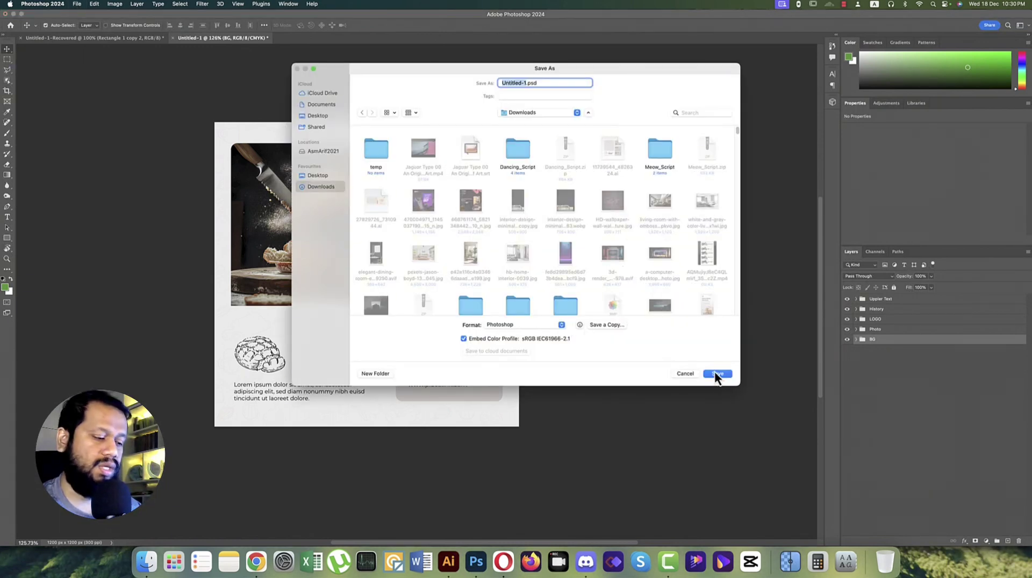
{"action": "type", "text": "bakery"}
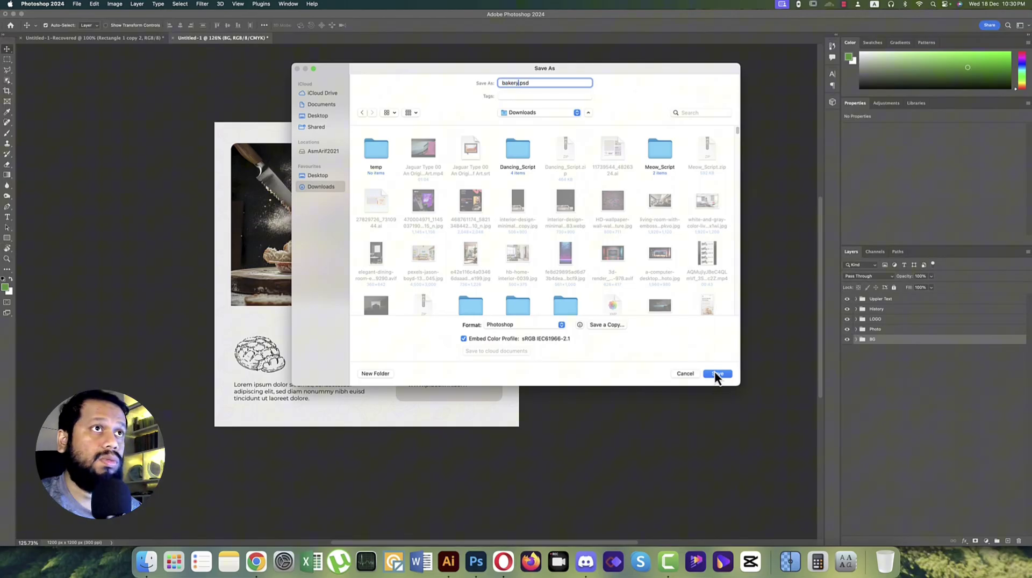
{"action": "left_click", "coordinate": [716, 373]}
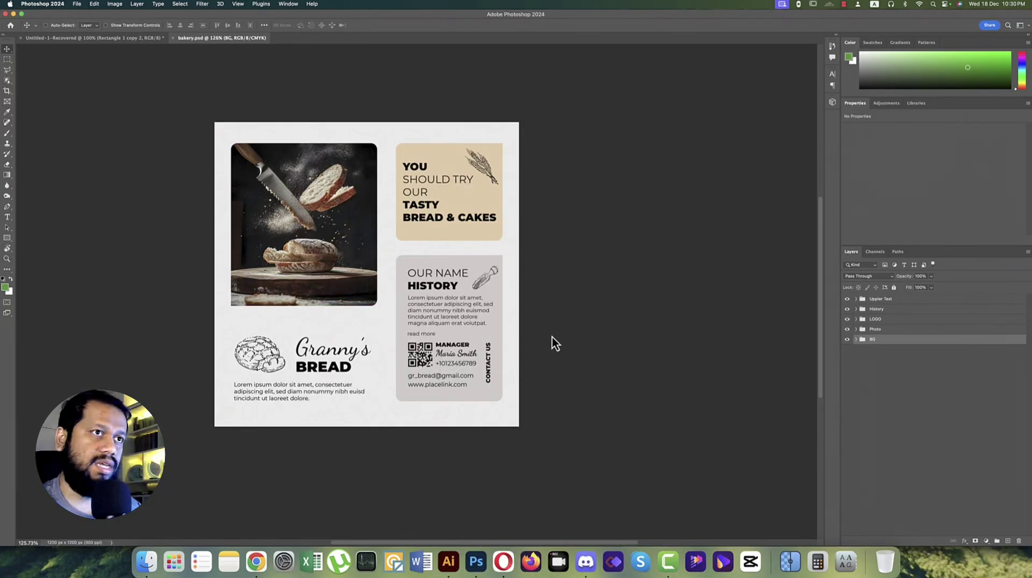
Save a JPEG copy of the bakery flyer in the Downloads folder.
{"action": "key", "text": "super+shift+s"}
{"action": "left_click", "coordinate": [605, 325]}
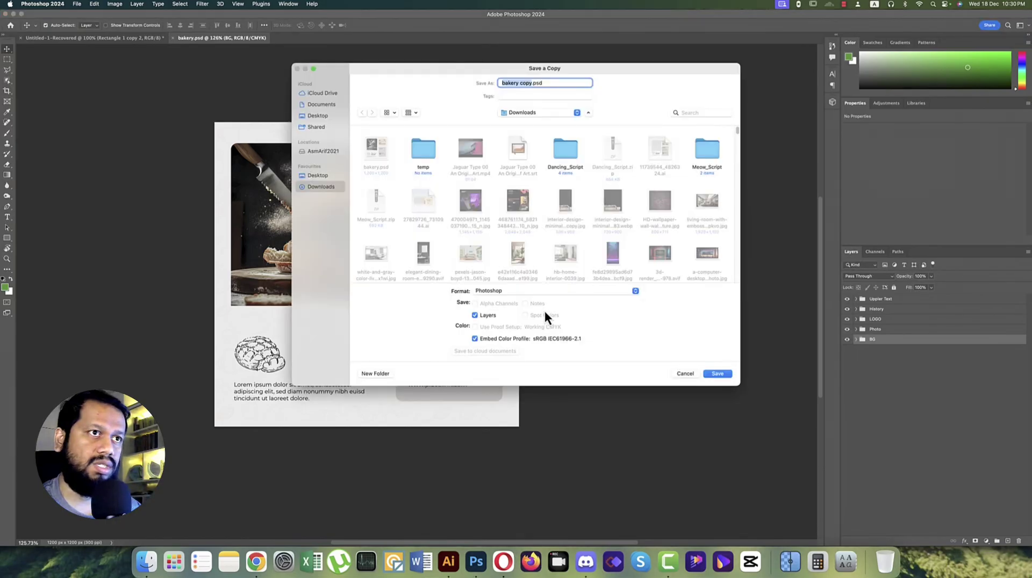
{"action": "left_click", "coordinate": [547, 291]}
{"action": "left_click", "coordinate": [518, 353]}
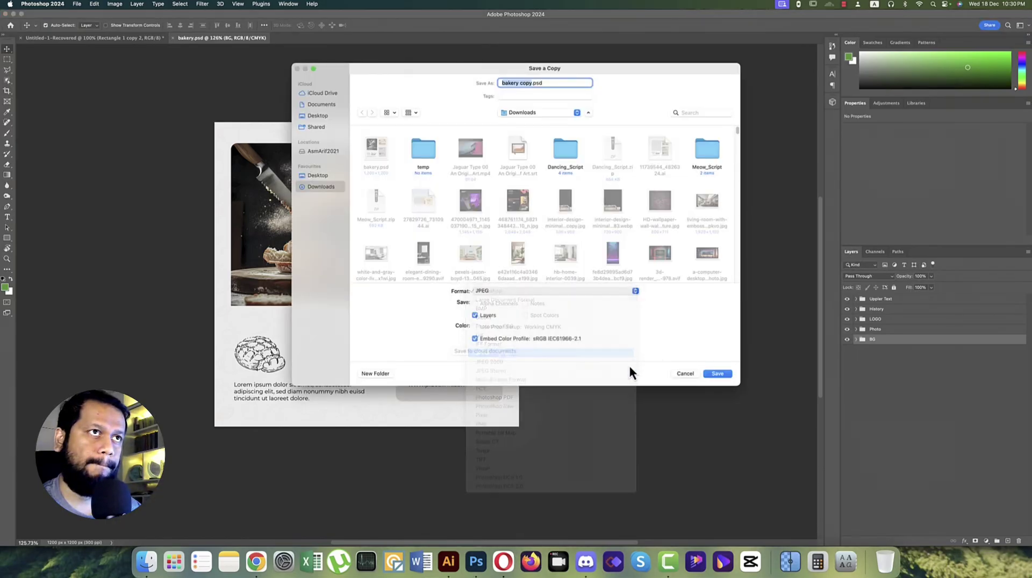
{"action": "left_click", "coordinate": [710, 374]}
{"action": "left_click", "coordinate": [430, 70]}
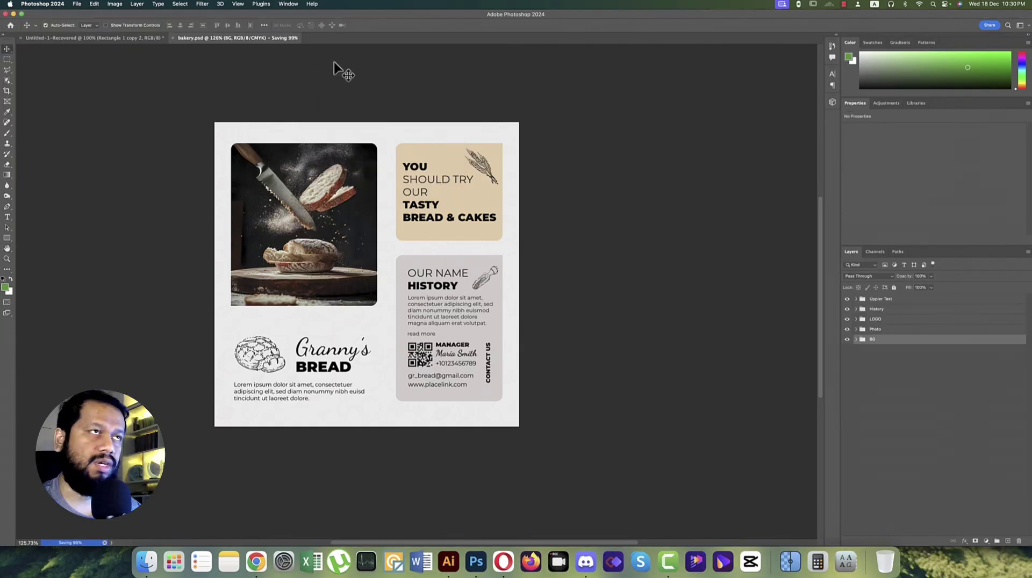
Open the mockup file 398.psd from the 3d-rendered-facebook folder in Downloads.
{"action": "left_click", "coordinate": [11, 27]}
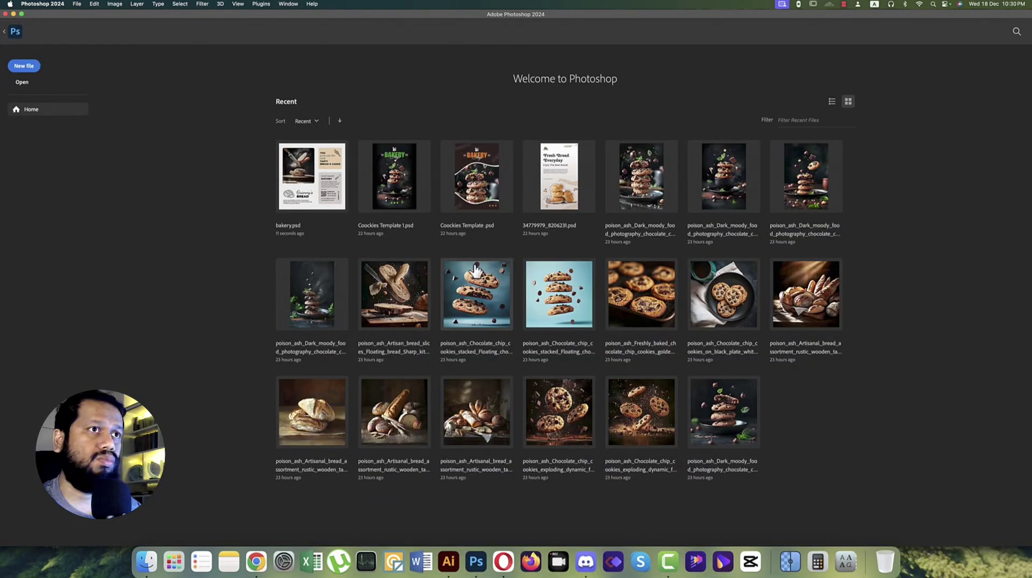
{"action": "left_click", "coordinate": [22, 82]}
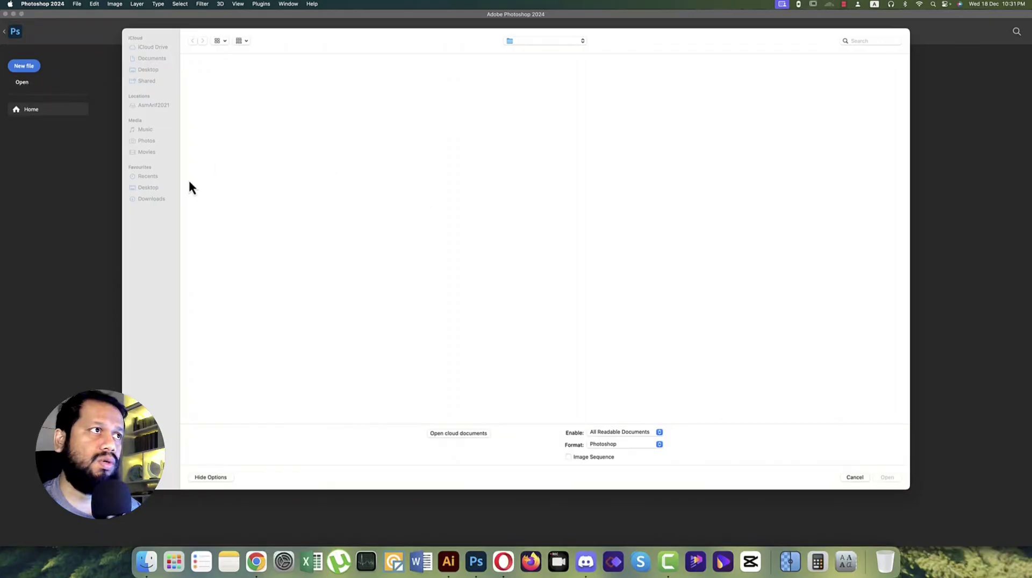
{"action": "left_click", "coordinate": [156, 199]}
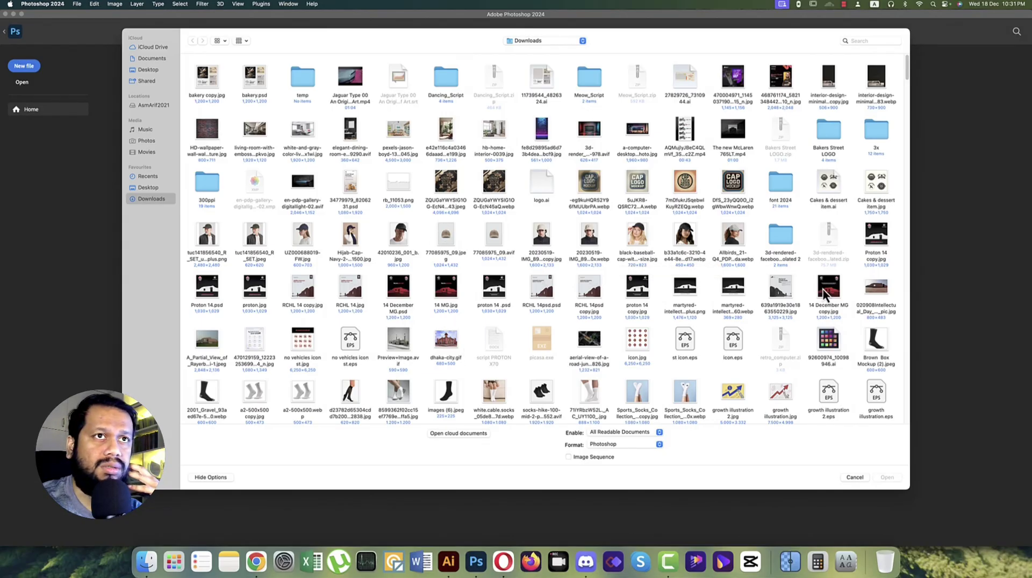
{"action": "double_click", "coordinate": [788, 237]}
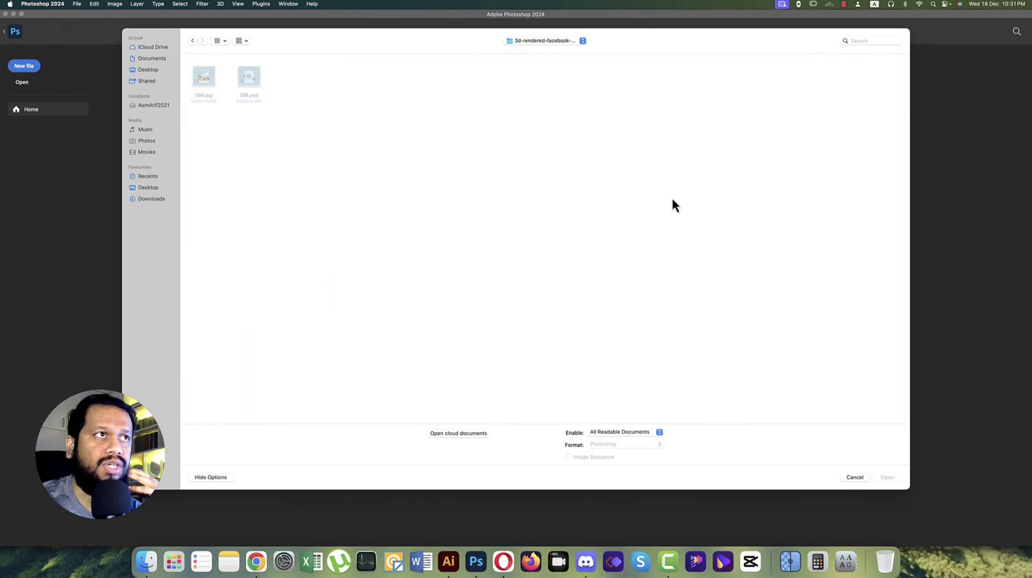
{"action": "double_click", "coordinate": [260, 81]}
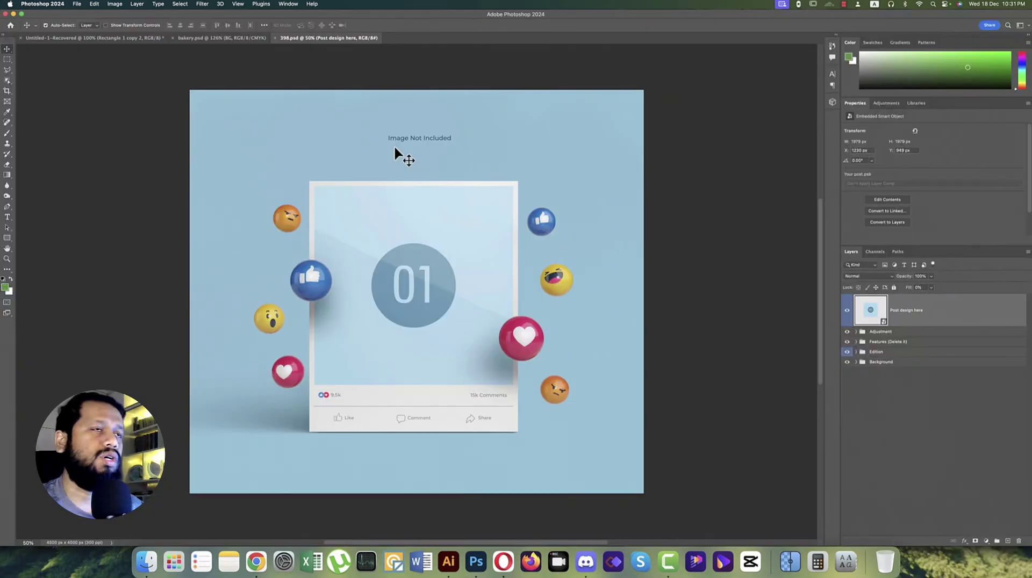
Open the contents of the "Post design here" smart object and place "bakery copy.jpg" from Downloads in it.
{"action": "double_click", "coordinate": [885, 324]}
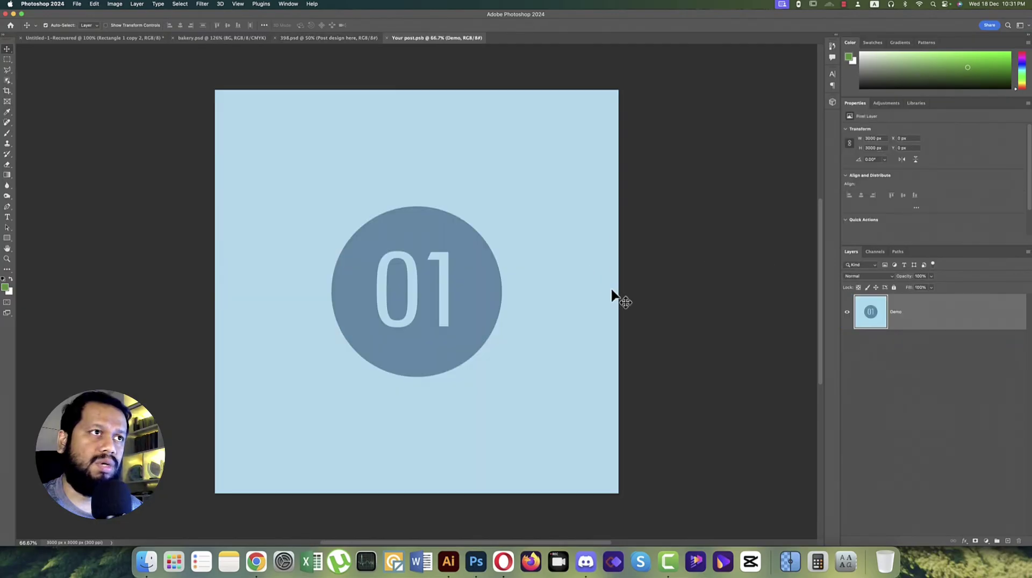
{"action": "left_click", "coordinate": [77, 8]}
{"action": "left_click", "coordinate": [107, 175]}
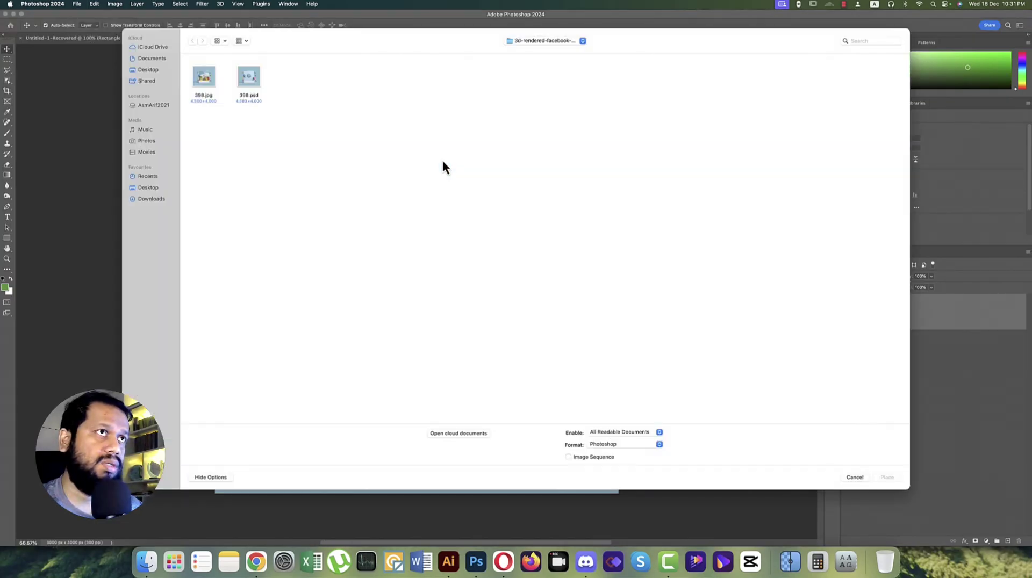
{"action": "left_click", "coordinate": [167, 201]}
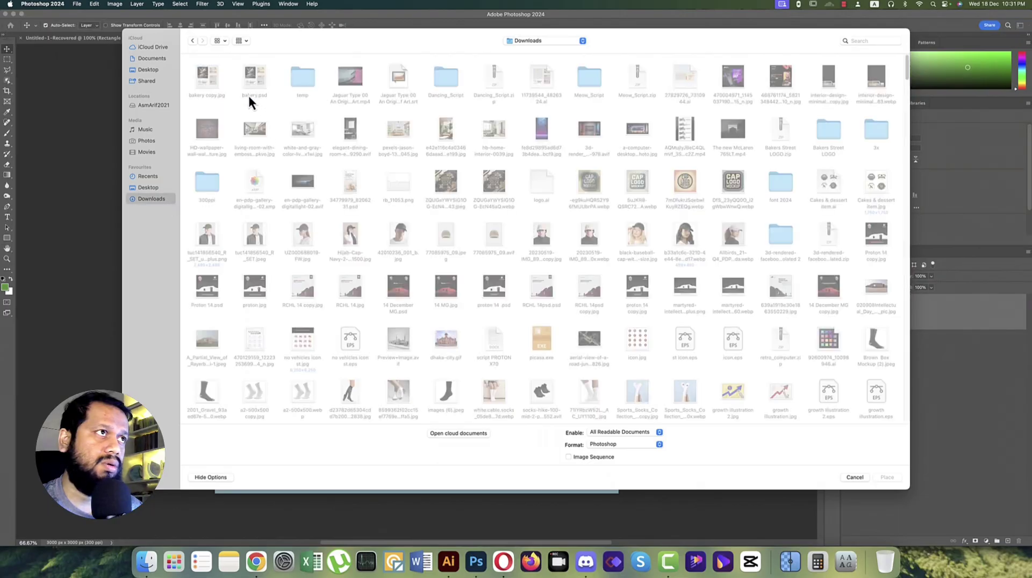
{"action": "double_click", "coordinate": [211, 79]}
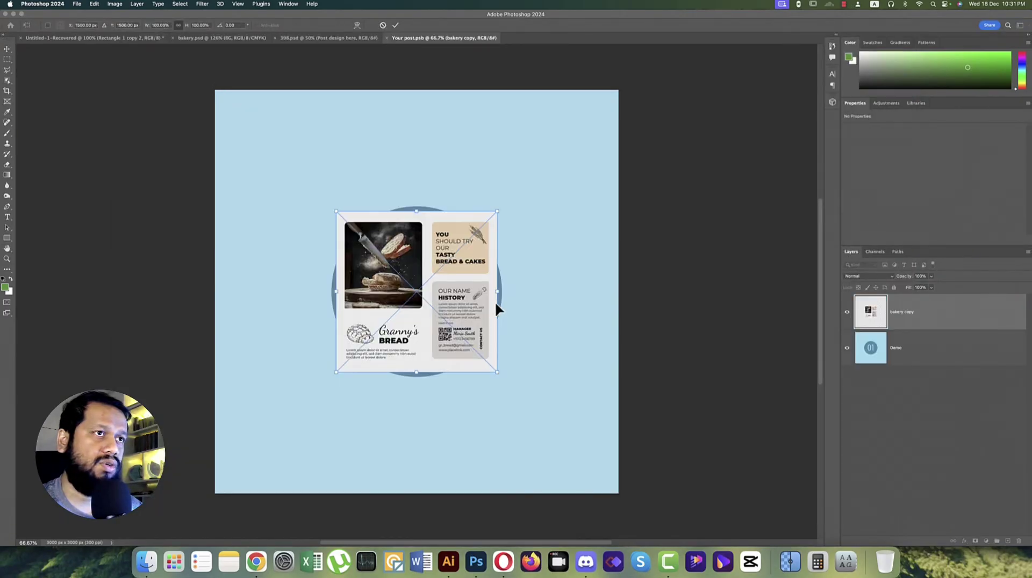
Scale the placed flyer to fill the whole canvas, then save and close the smart object's document.
{"action": "left_click_drag", "start_coordinate": [496, 295], "coordinate": [620, 302]}
{"action": "key", "text": "Return"}
{"action": "key", "text": "super+s"}
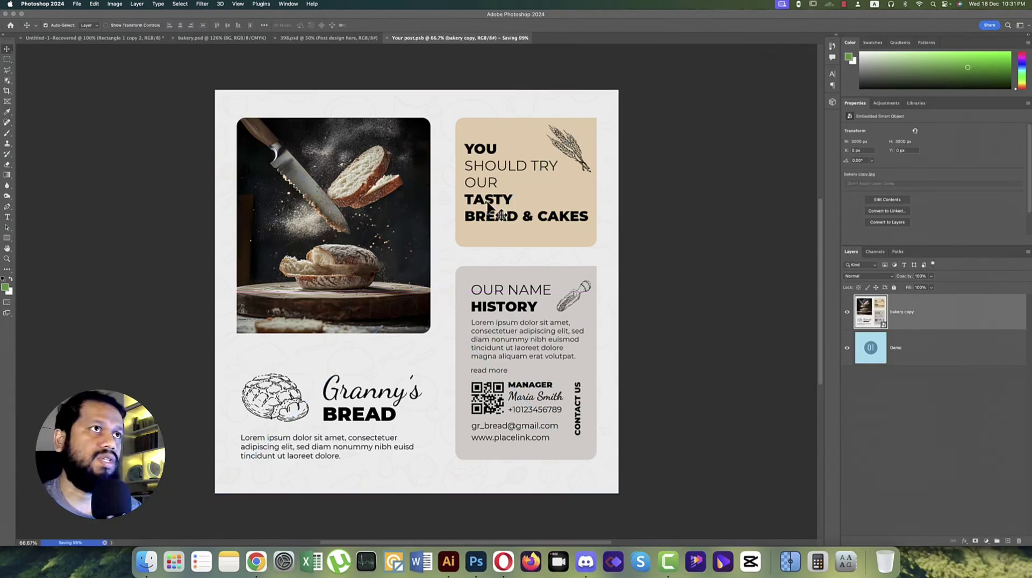
{"action": "left_click", "coordinate": [391, 39]}
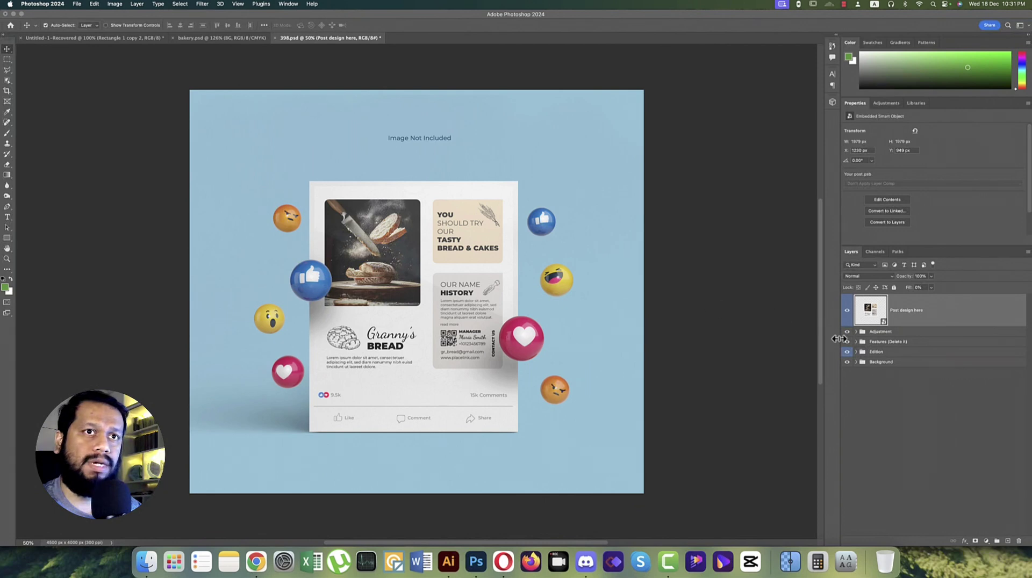
Hide the mockup's "Features (Delete it)" group and keep the Edition group shown.
{"action": "left_click", "coordinate": [847, 353]}
{"action": "left_click", "coordinate": [847, 353]}
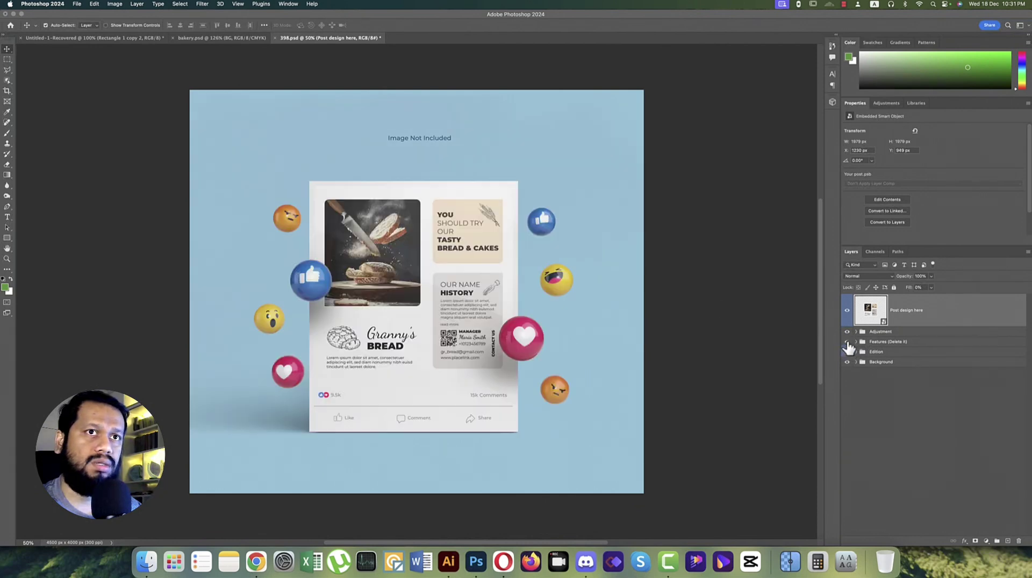
{"action": "left_click", "coordinate": [847, 342]}
Set the Background color layer in the Background group to warm grey #a6a49e, sampled from the bread photo.
{"action": "left_click", "coordinate": [863, 363]}
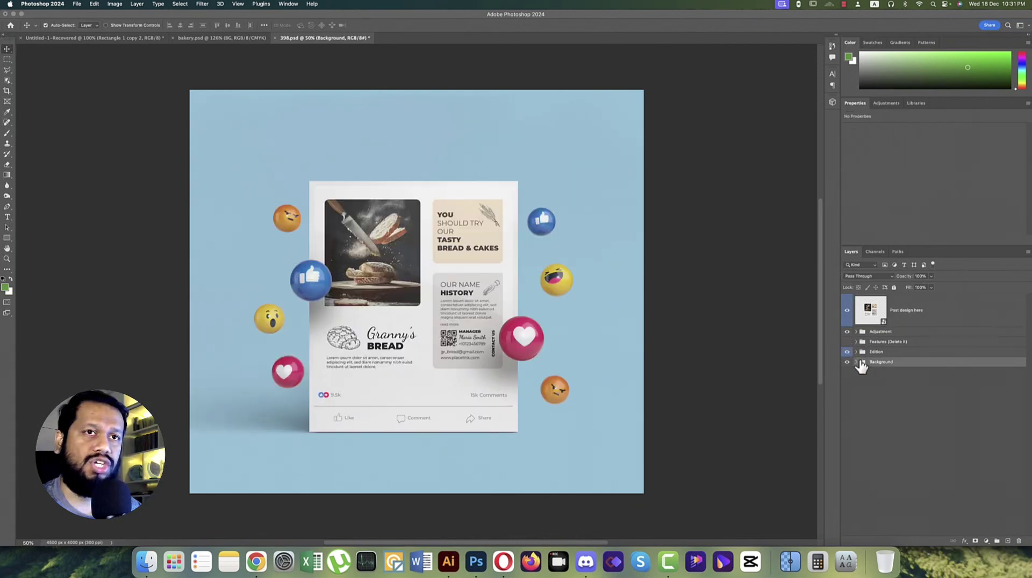
{"action": "left_click", "coordinate": [856, 362]}
{"action": "double_click", "coordinate": [893, 399]}
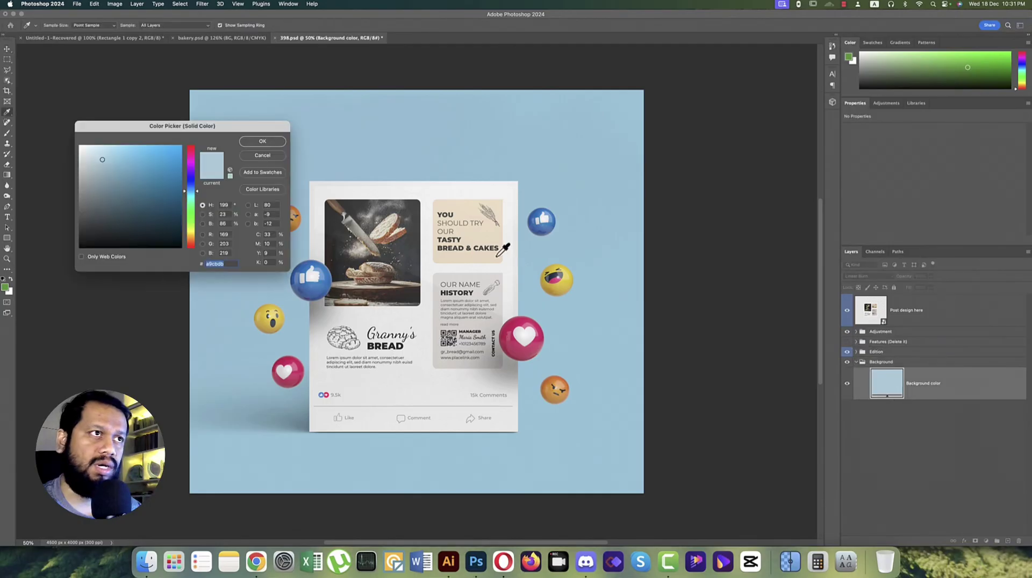
{"action": "left_click", "coordinate": [415, 256]}
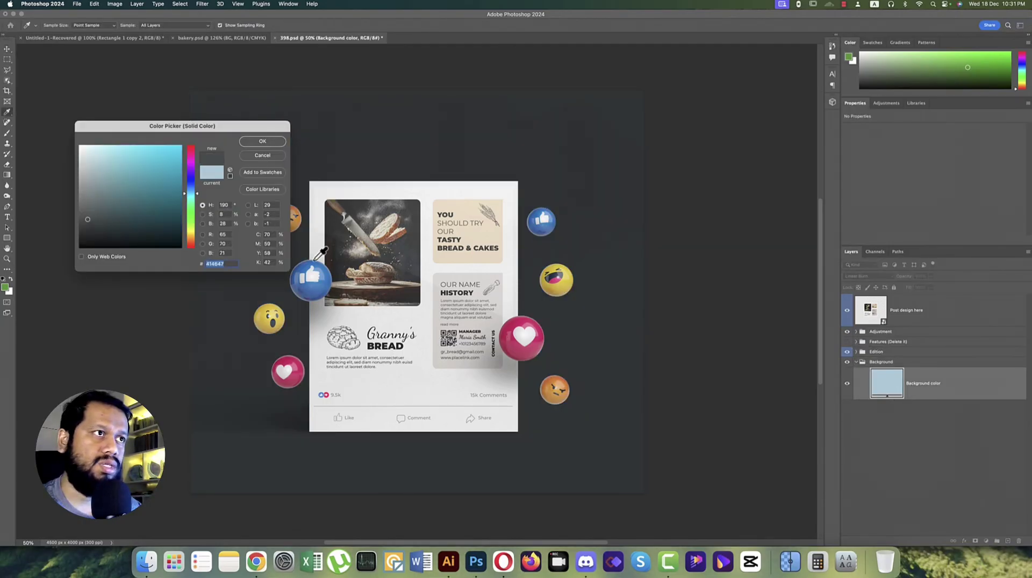
{"action": "left_click", "coordinate": [339, 218]}
{"action": "left_click", "coordinate": [359, 225]}
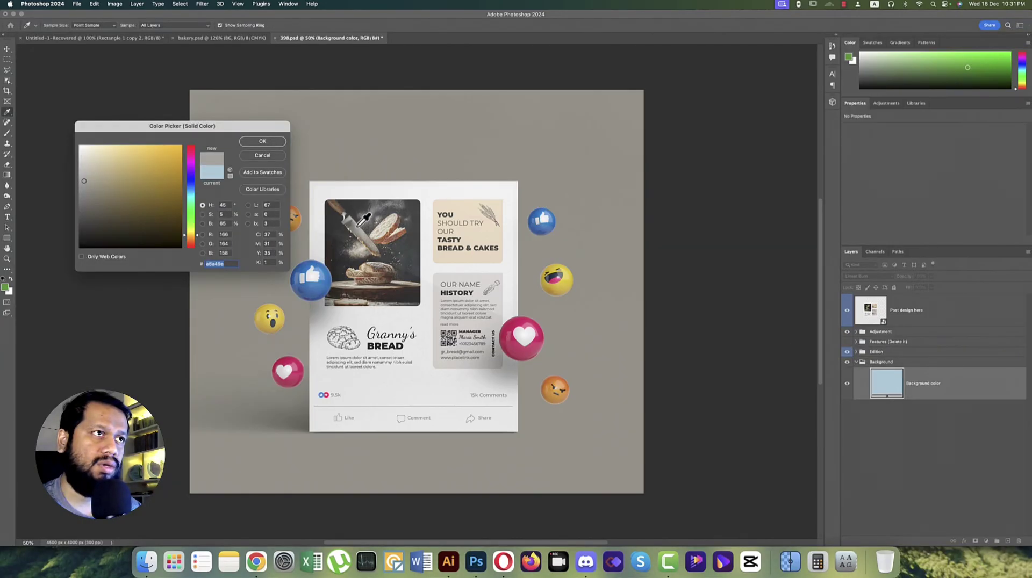
{"action": "left_click", "coordinate": [264, 141]}
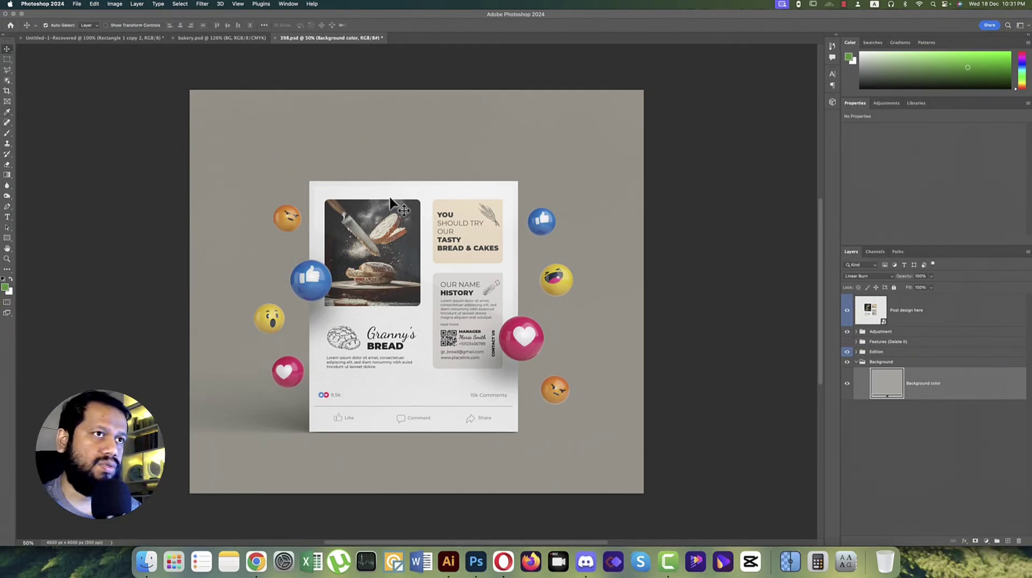
Save a JPEG copy of the mockup in its current folder at quality 12 (Maximum), Baseline ("Standard").
{"action": "key", "text": "super+shift+s"}
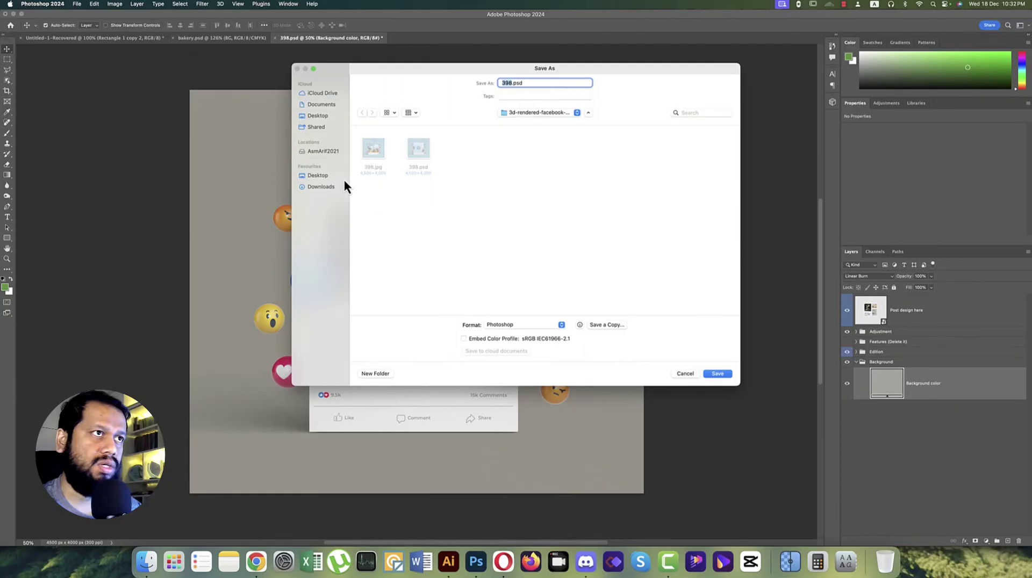
{"action": "left_click", "coordinate": [325, 151]}
{"action": "left_click", "coordinate": [597, 325]}
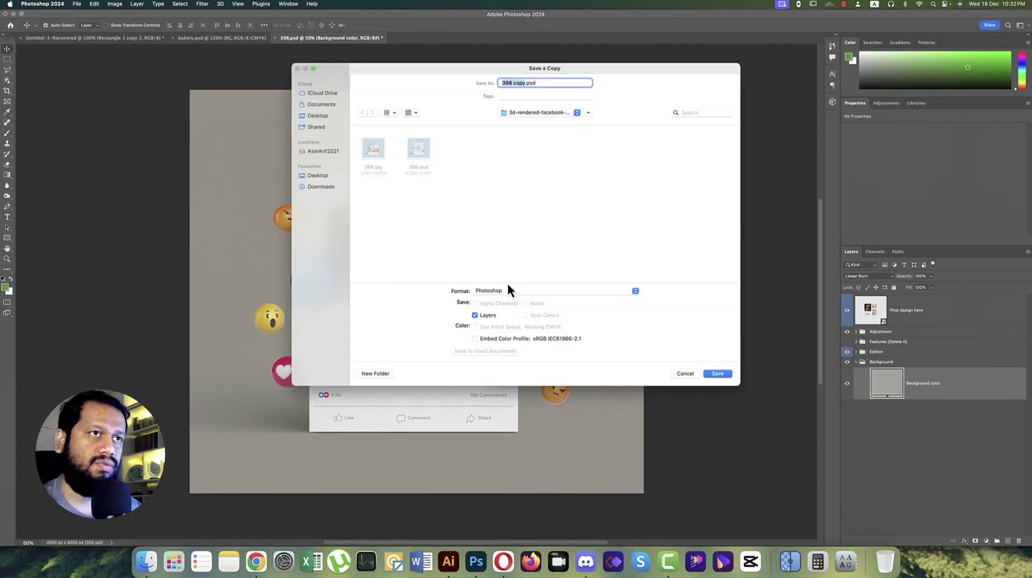
{"action": "left_click", "coordinate": [505, 291]}
{"action": "left_click", "coordinate": [498, 354]}
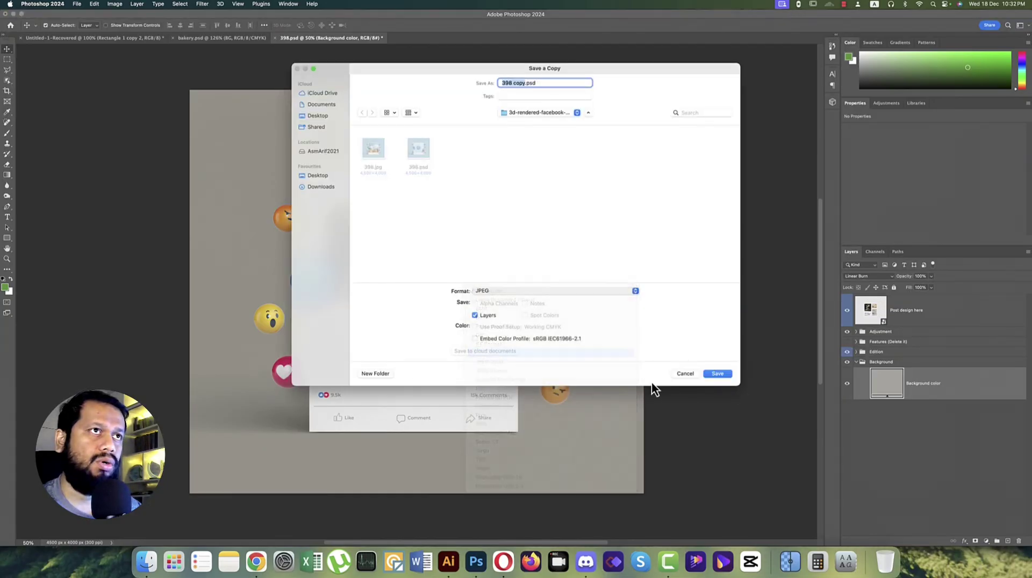
{"action": "left_click", "coordinate": [718, 374]}
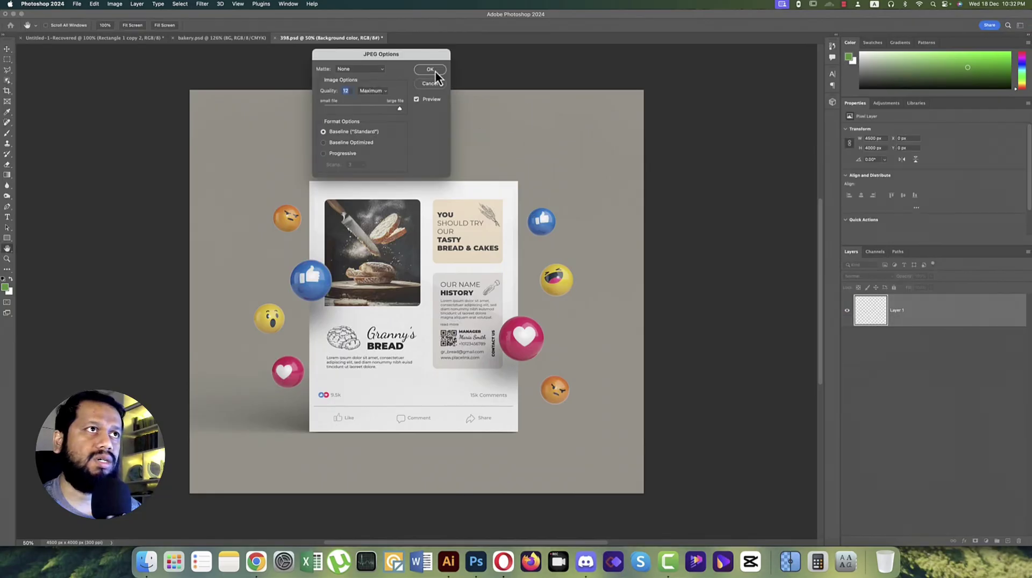
{"action": "left_click", "coordinate": [433, 71]}
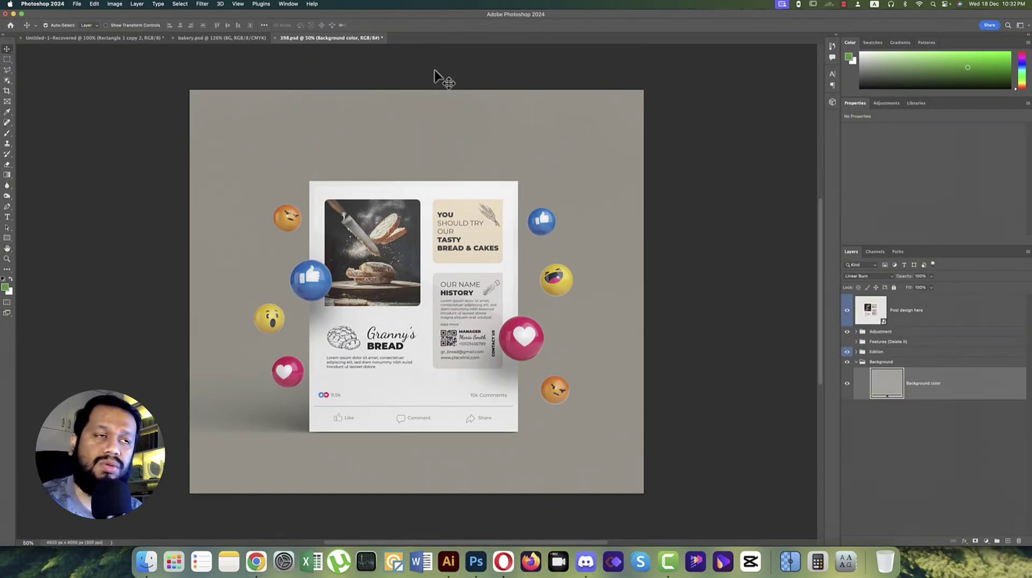